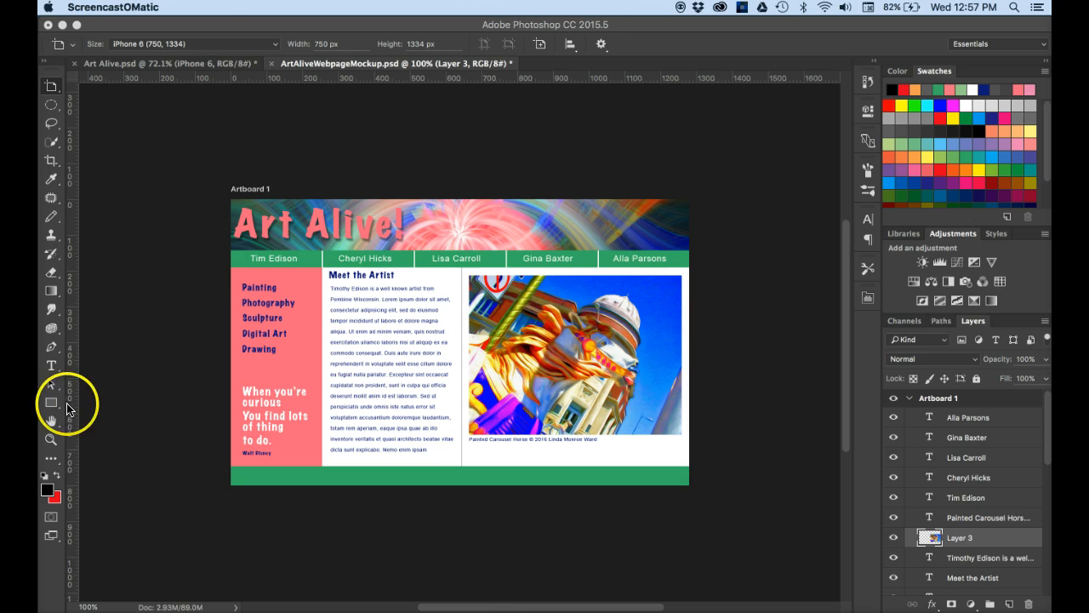
pyautogui.click(50, 405)
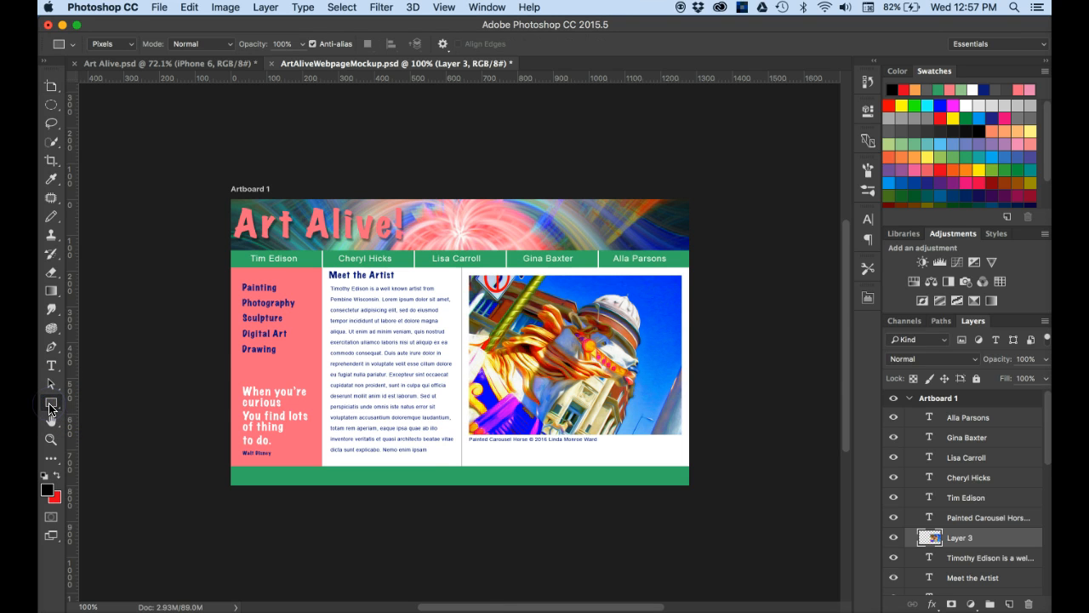
pyautogui.click(50, 366)
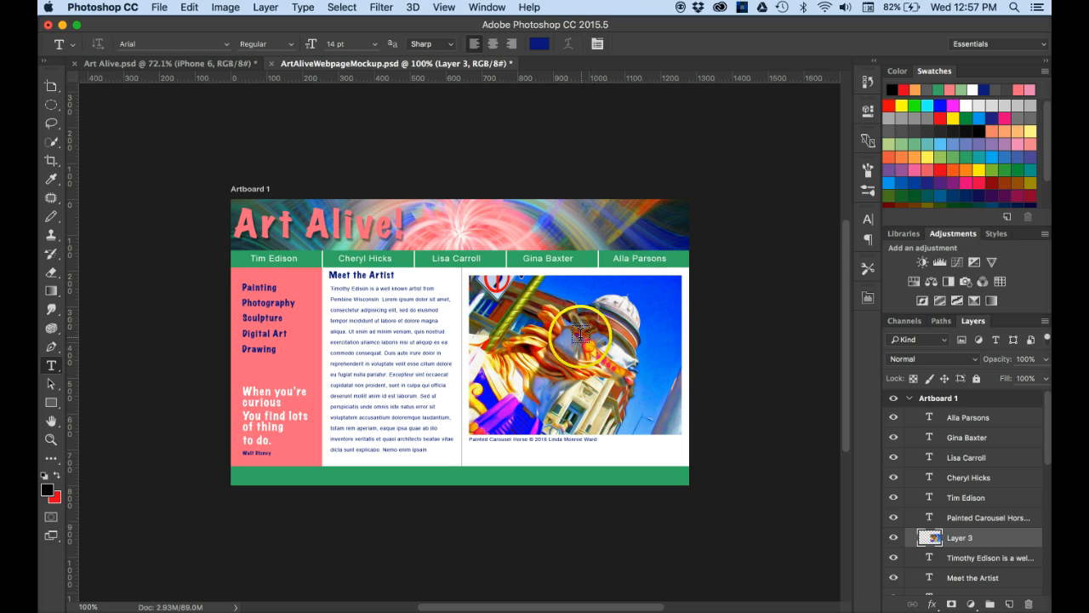
pyautogui.click(52, 89)
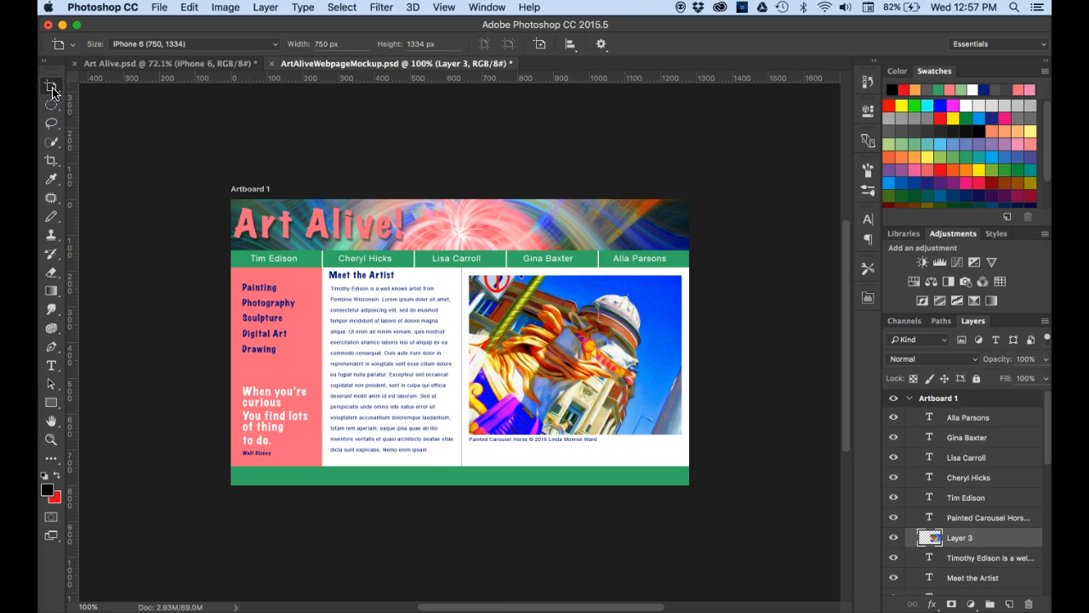
# - Compare the blank device artboards in Art Alive.psd with the finished webpage layout in ArtAliveWebpageMockup.psd
pyautogui.click(117, 65)
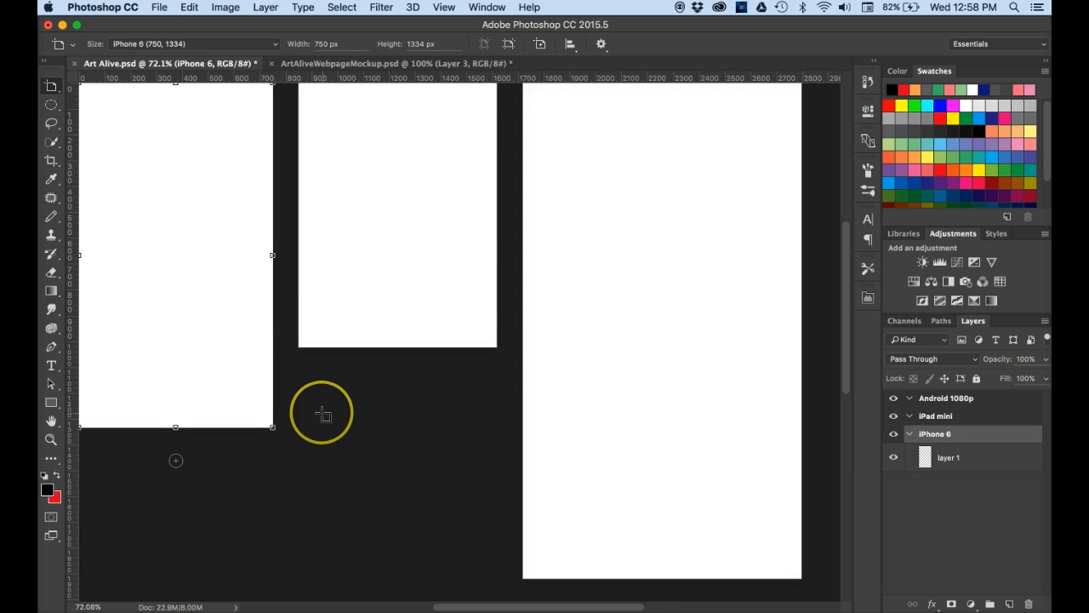
pyautogui.press('super+minus')
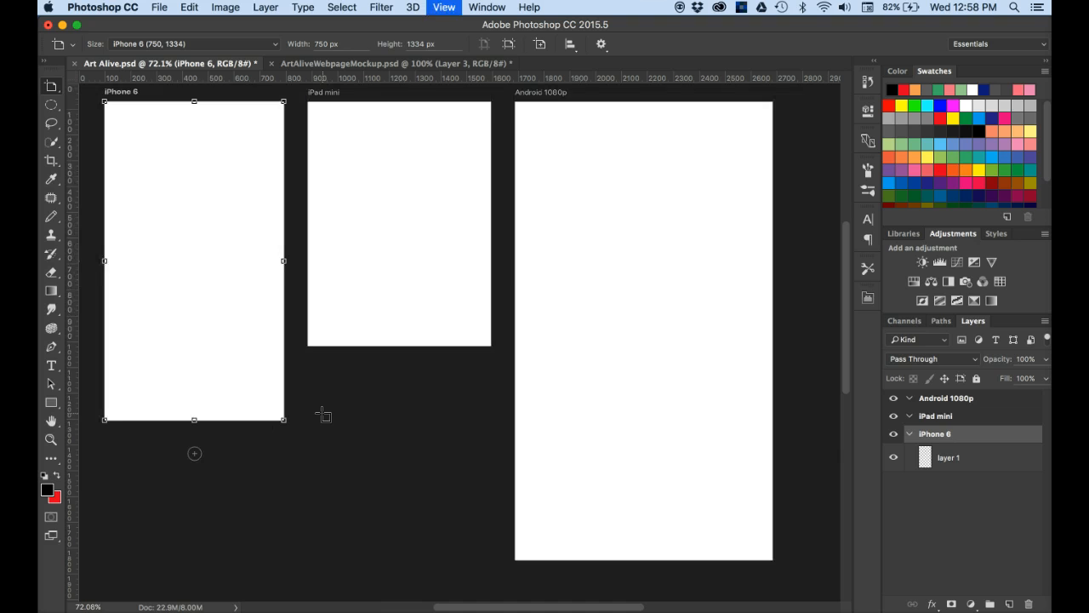
pyautogui.scroll(3, 347, 415)
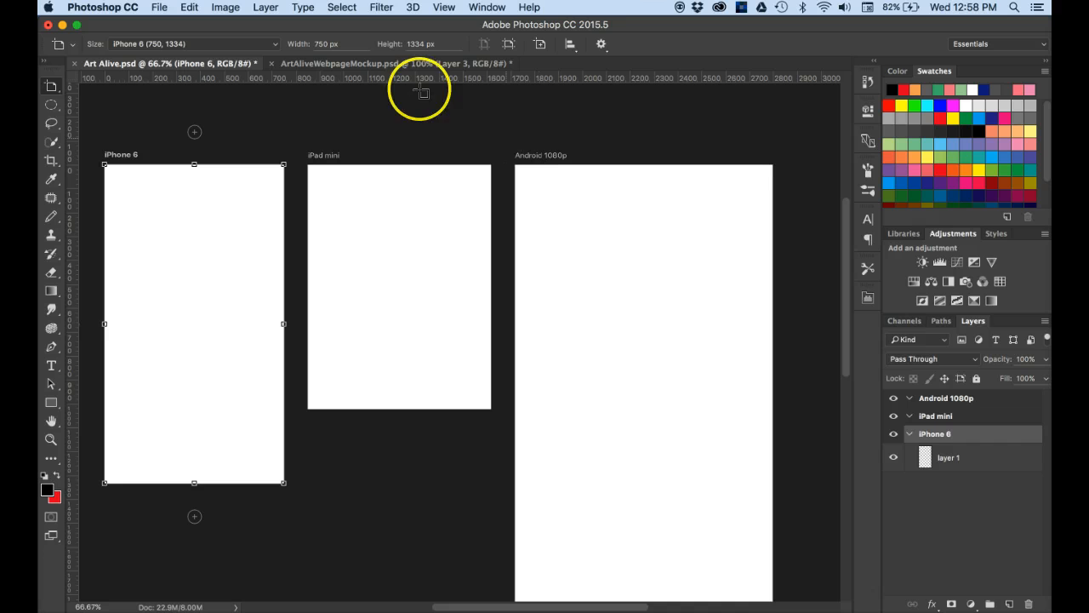
pyautogui.click(343, 66)
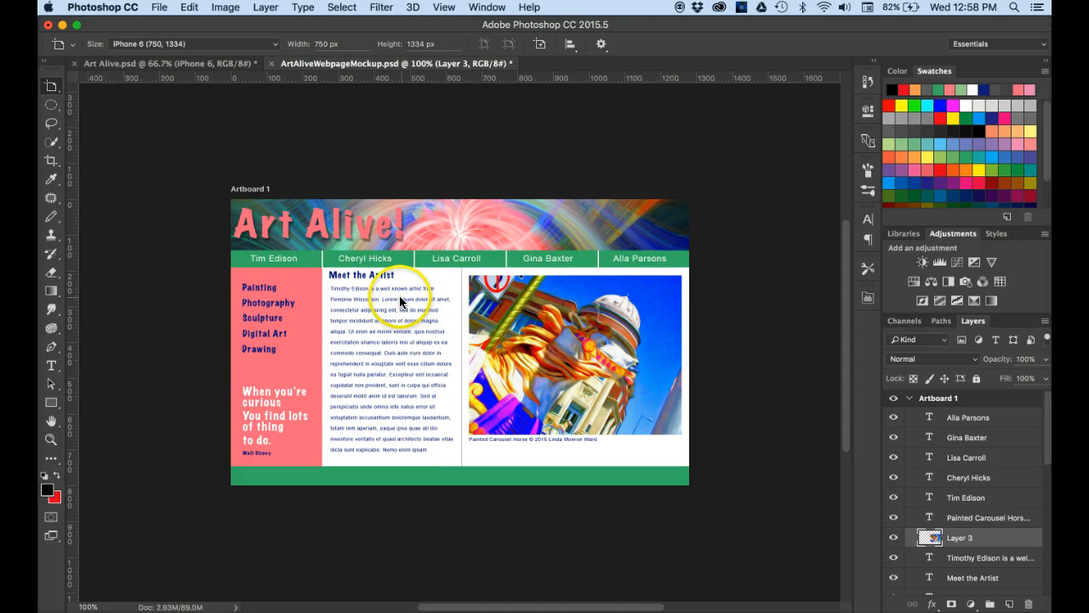
pyautogui.click(111, 67)
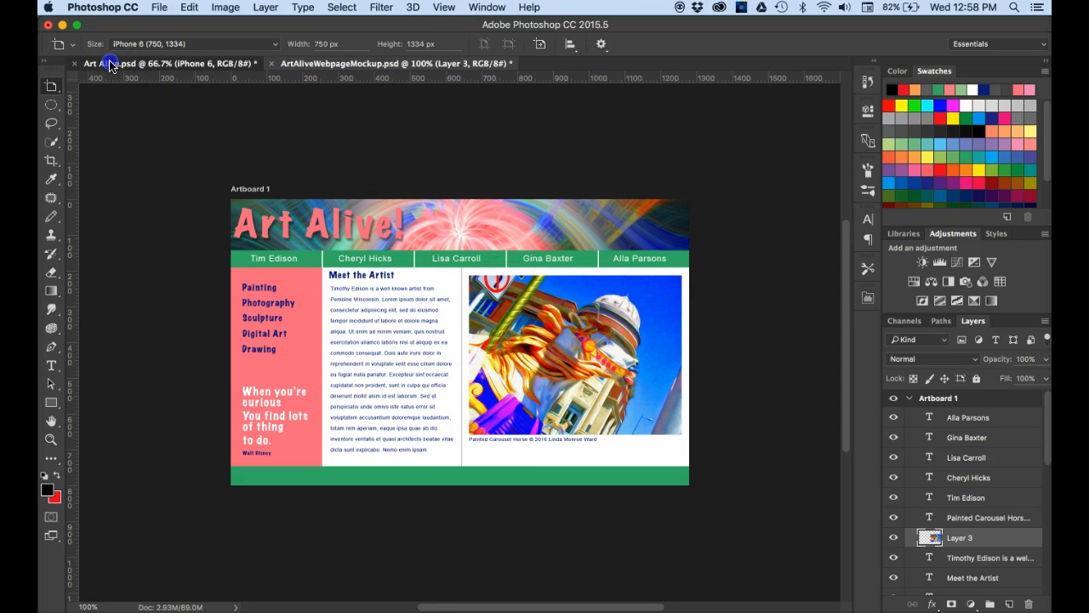
pyautogui.scroll(3, 427, 378)
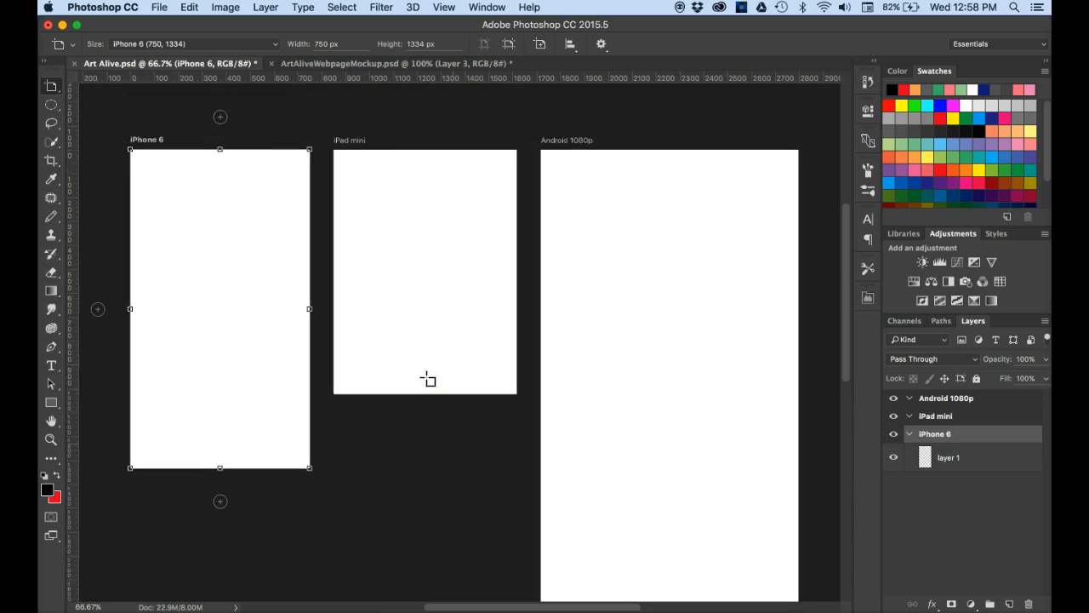
pyautogui.scroll(2, 428, 380)
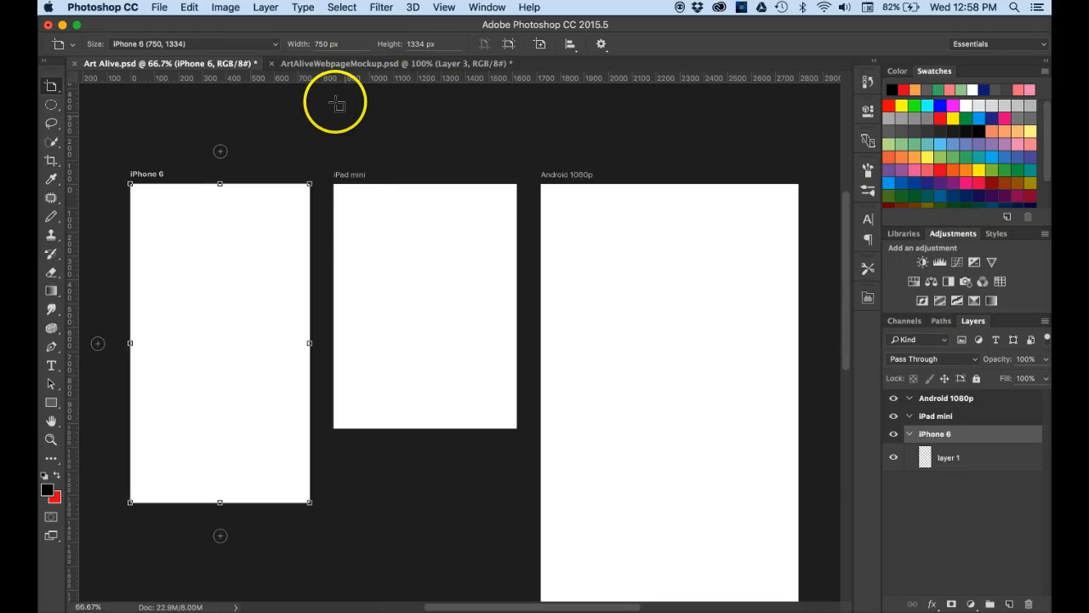
pyautogui.click(342, 64)
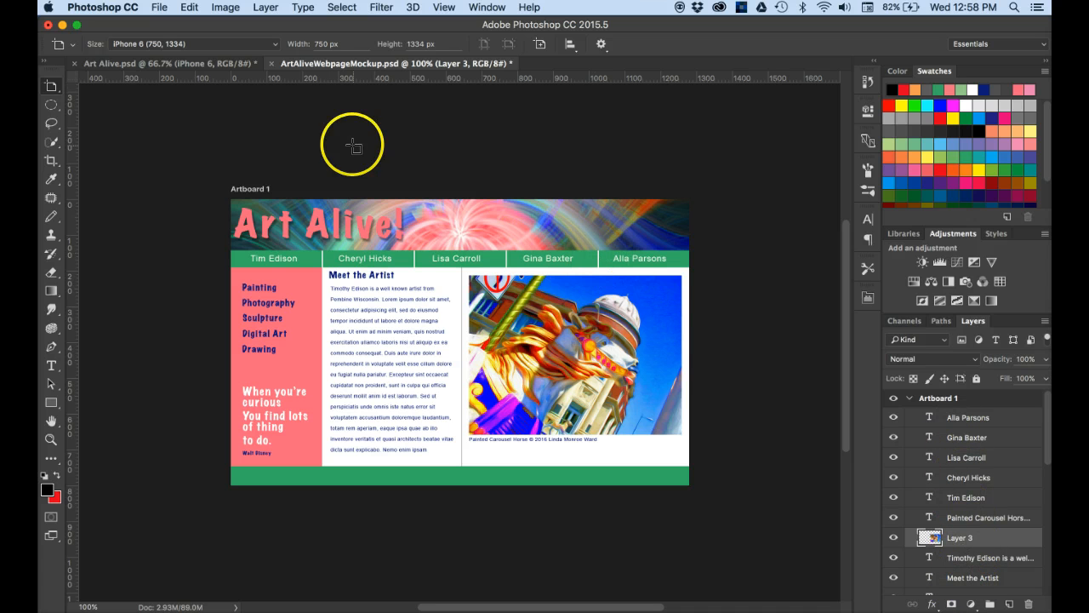
pyautogui.click(124, 64)
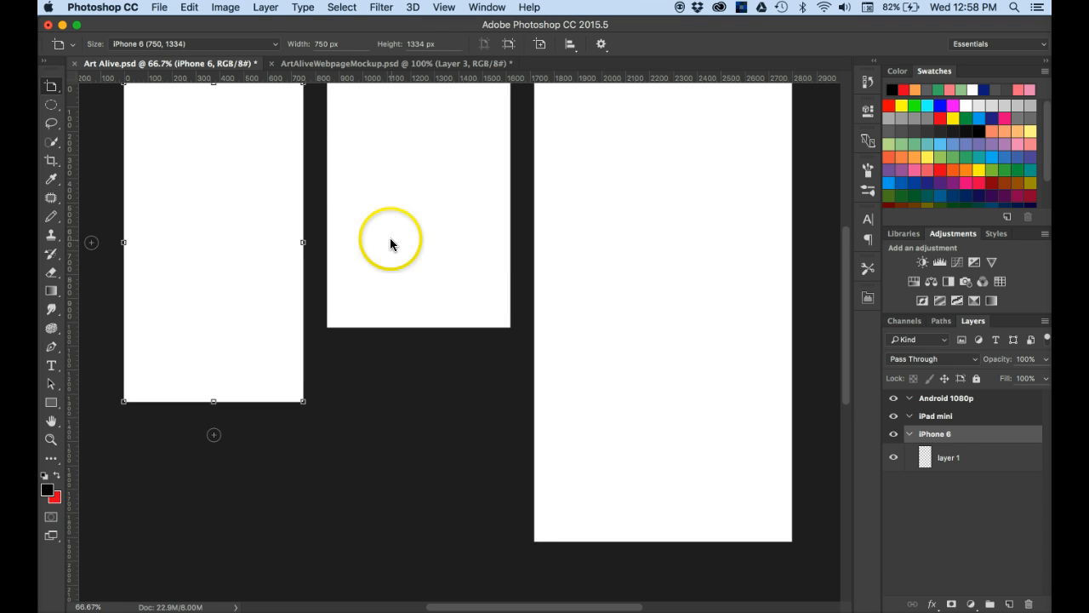
pyautogui.scroll(3, 412, 415)
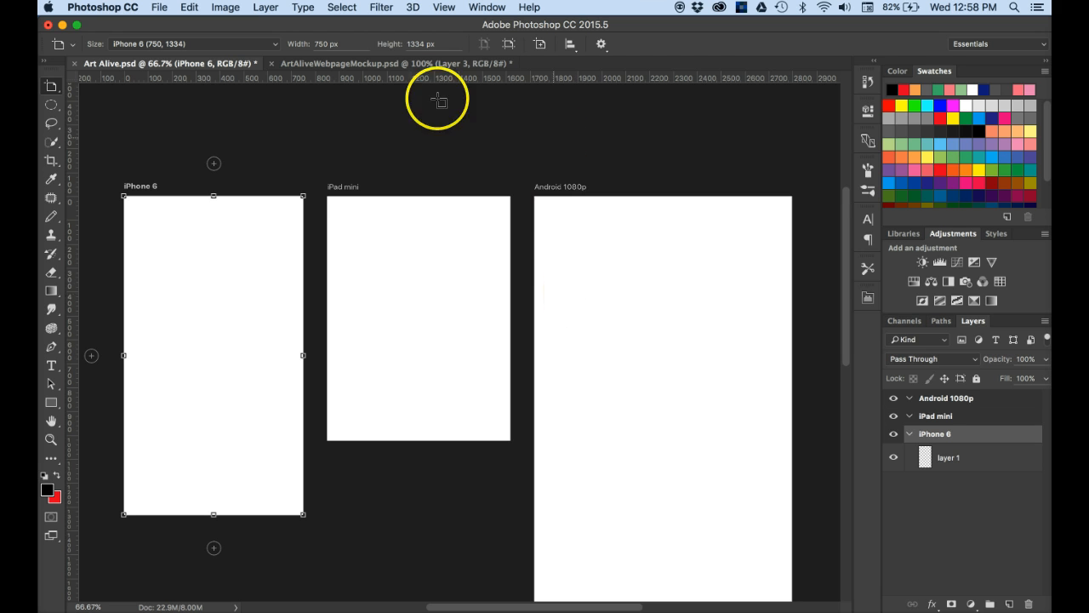
# - Switch to the Move tool and tile the two open documents vertically, side by side
pyautogui.press('v')
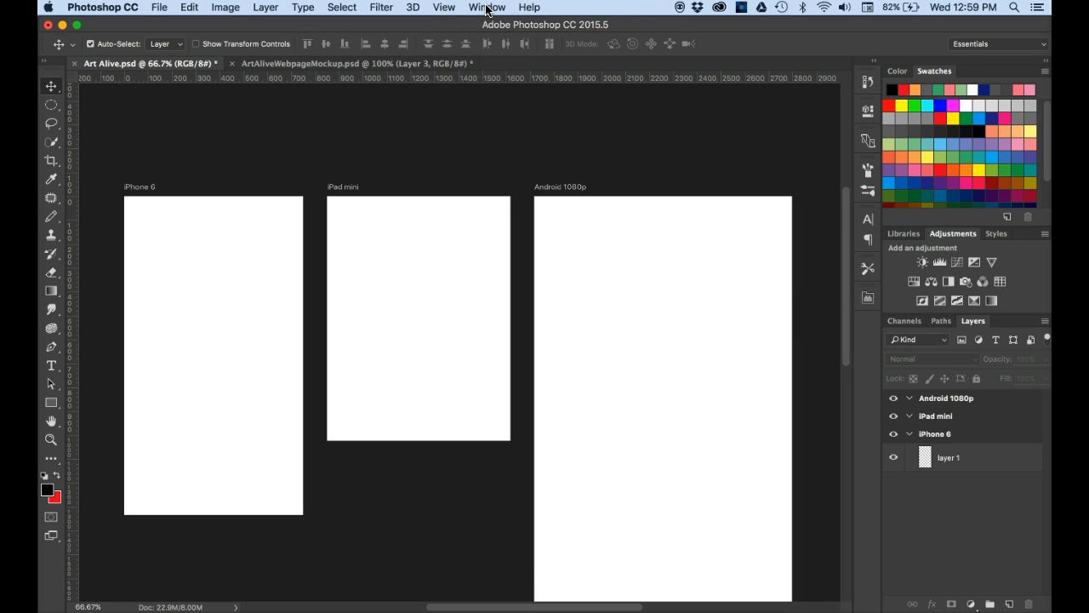
pyautogui.click(488, 8)
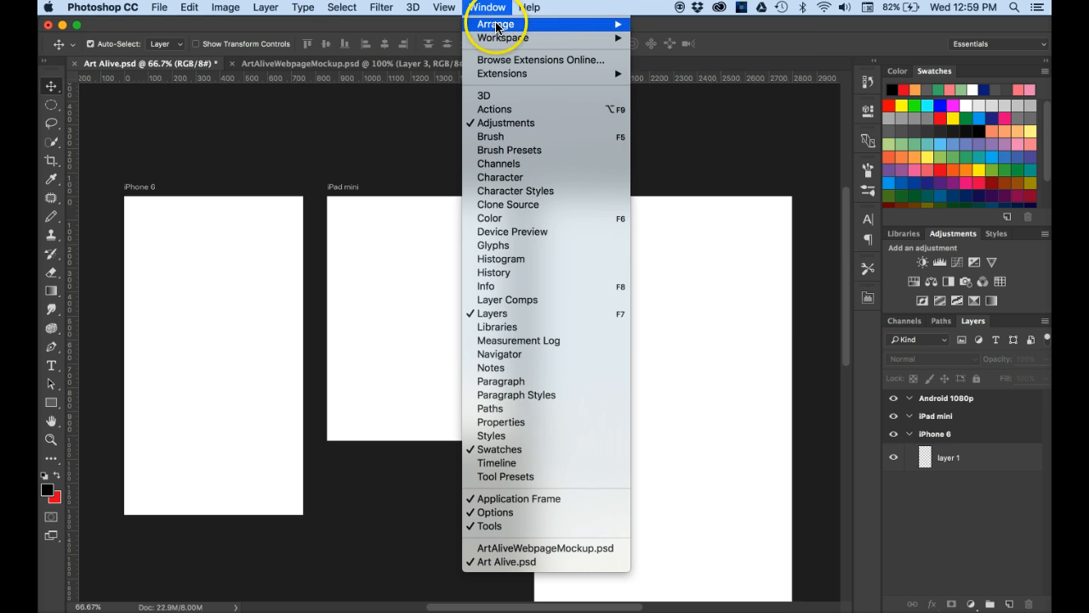
pyautogui.moveTo(492, 22)
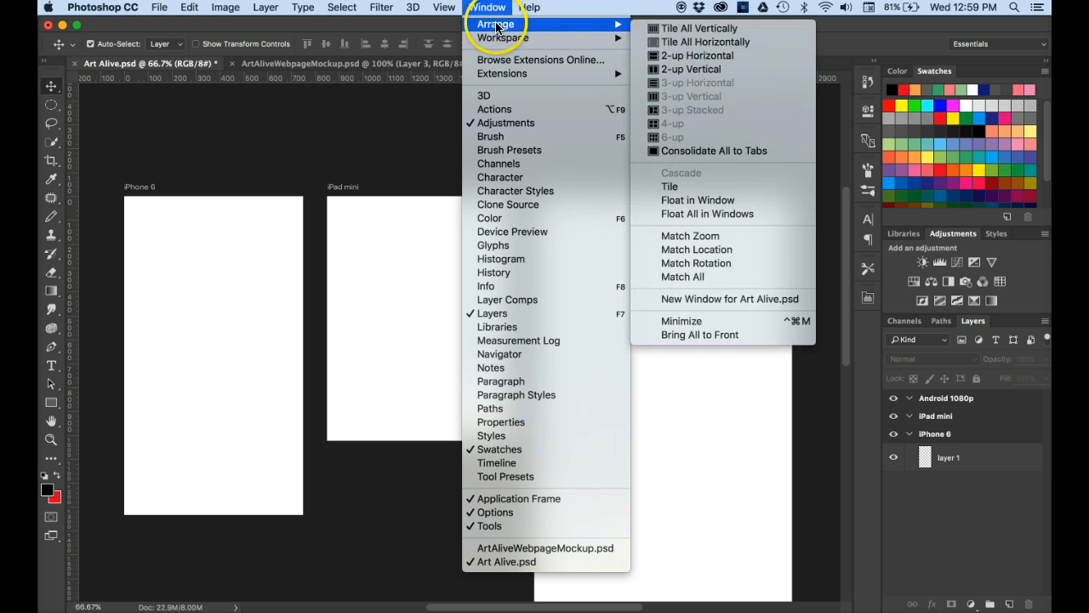
pyautogui.click(698, 29)
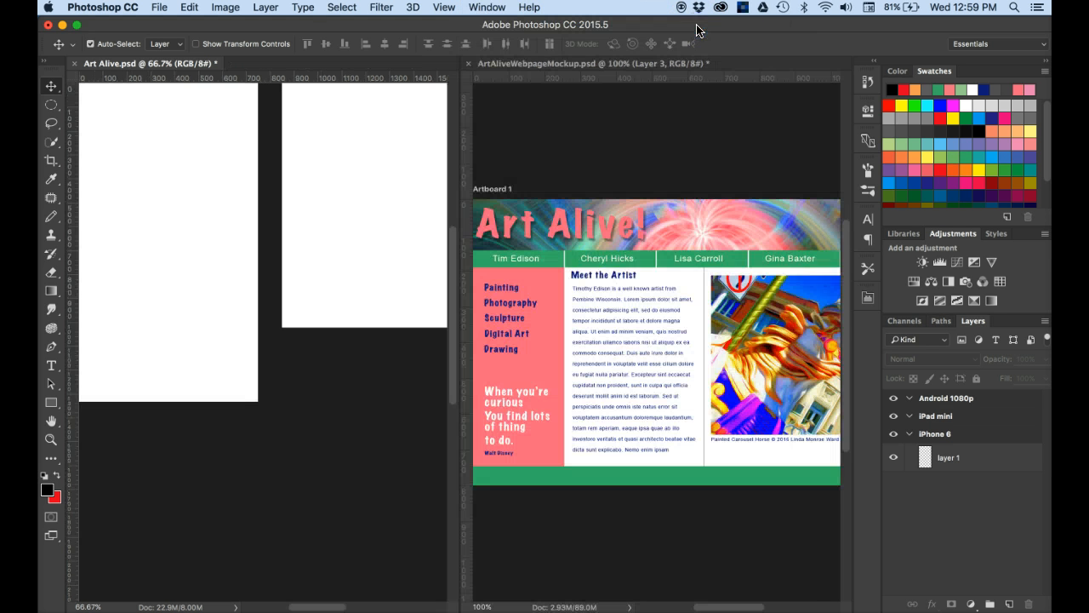
# - Copy the green footer from the webpage mockup to the bottom edge of the iPhone 6 artboard in Art Alive.psd
pyautogui.scroll(5, 360, 377)
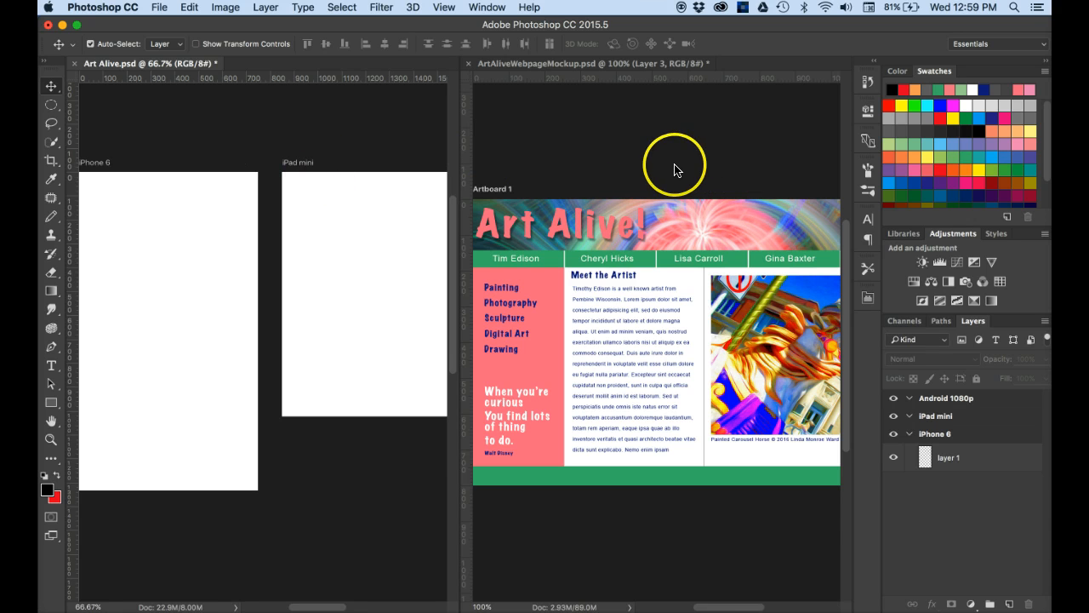
pyautogui.hscroll(-5, 309, 262)
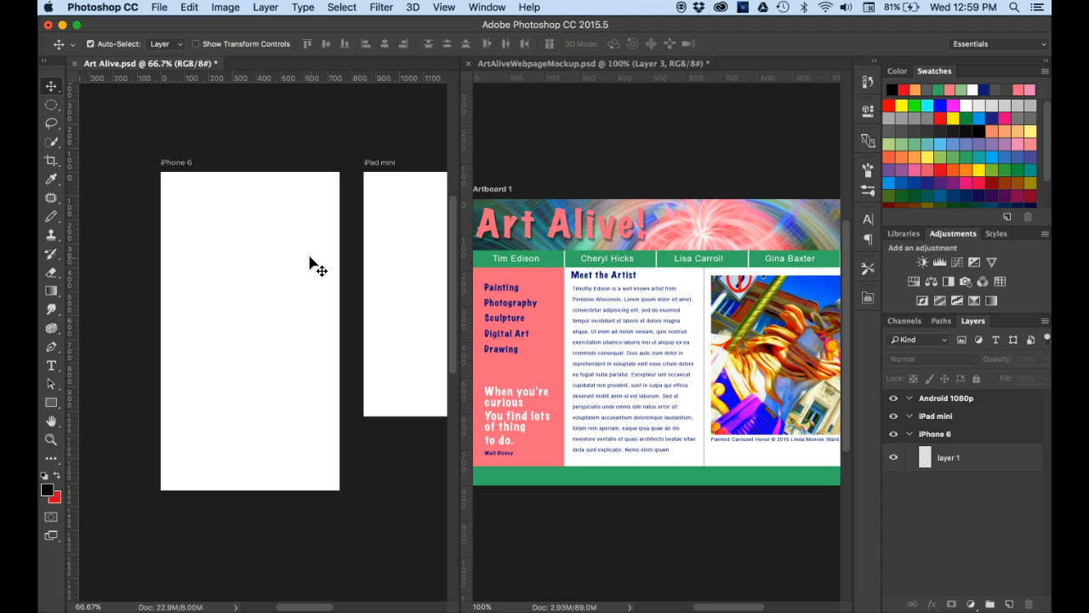
pyautogui.press('super+plus')
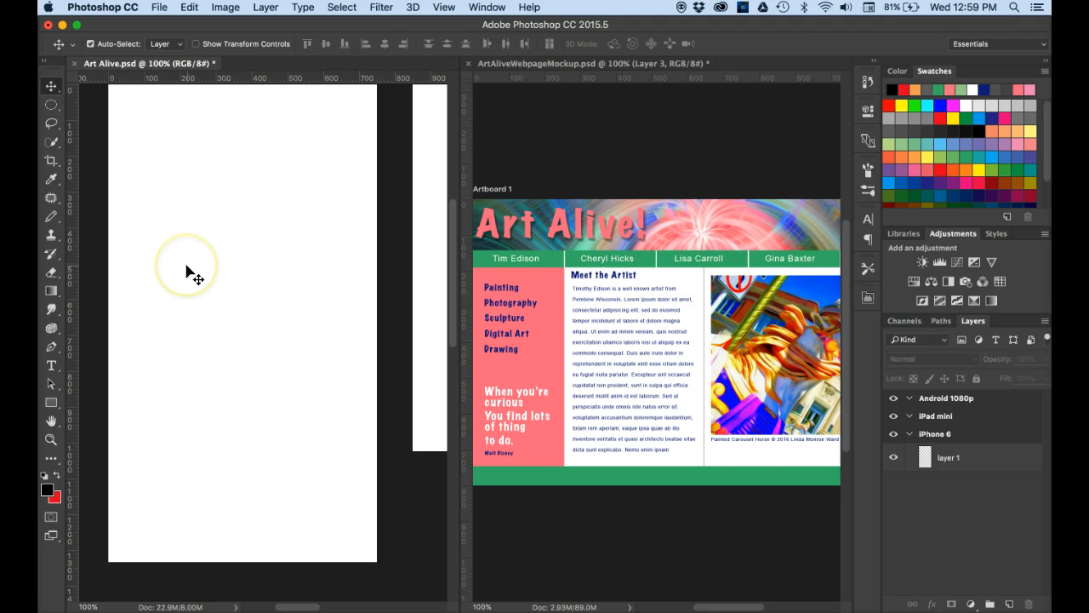
pyautogui.moveTo(210, 253); pyautogui.dragTo(214, 274)
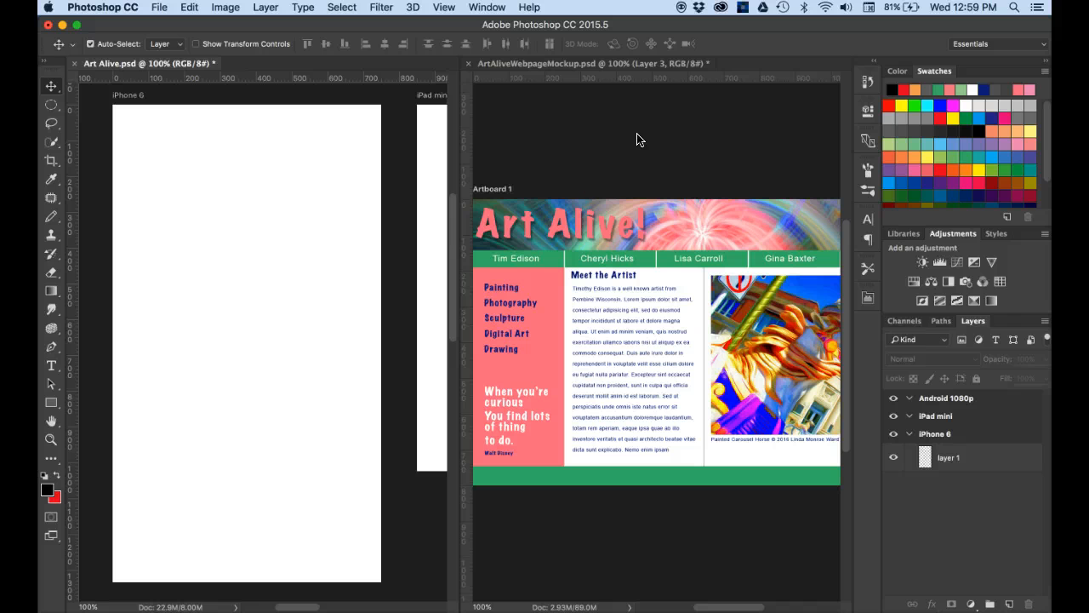
pyautogui.click(681, 144)
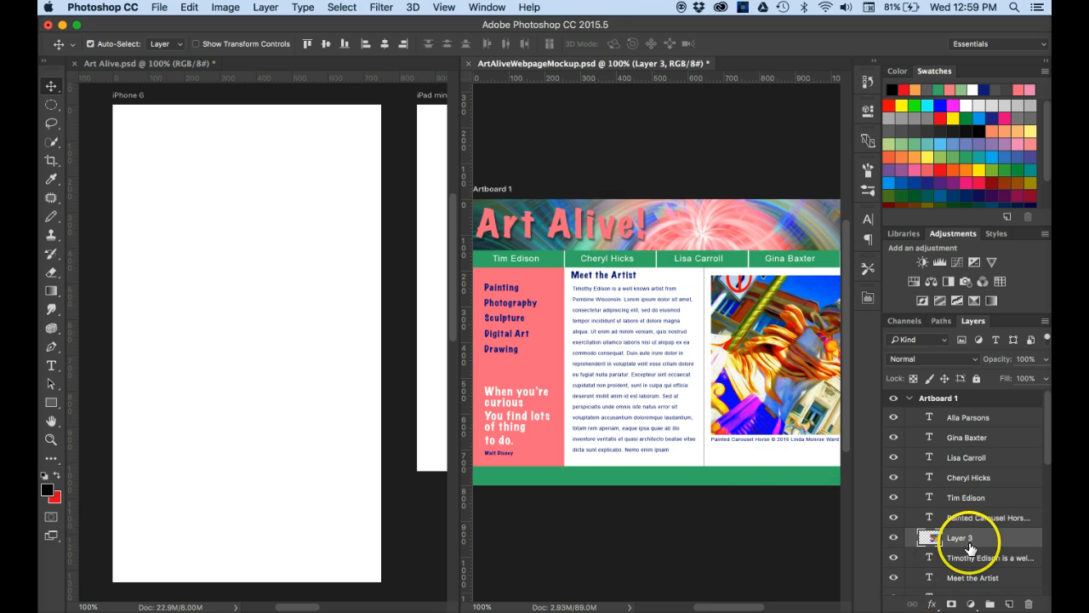
pyautogui.moveTo(1045, 438); pyautogui.dragTo(1045, 581)
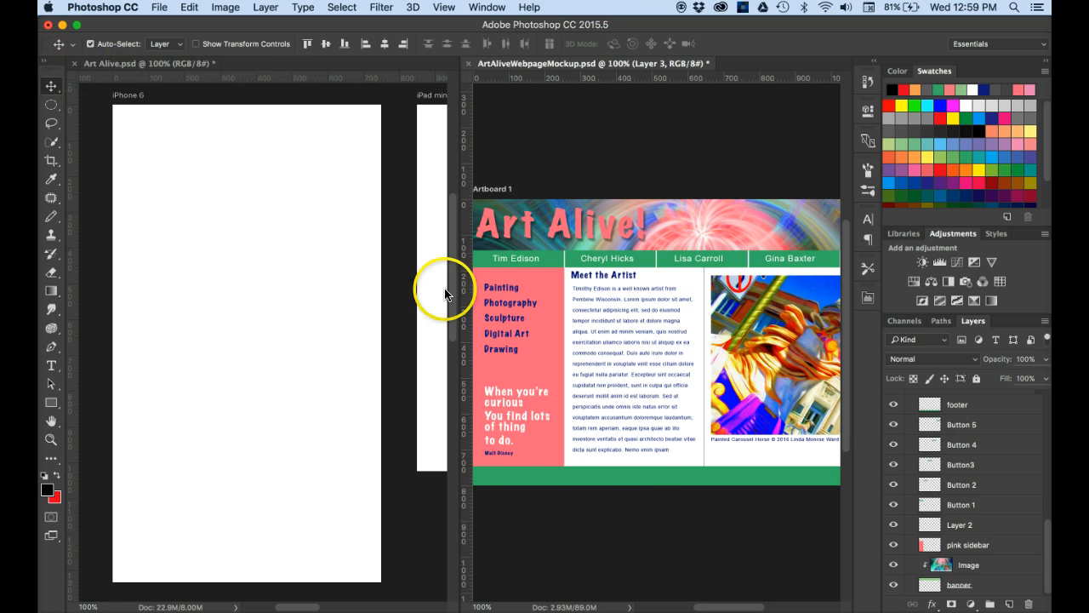
pyautogui.click(647, 481)
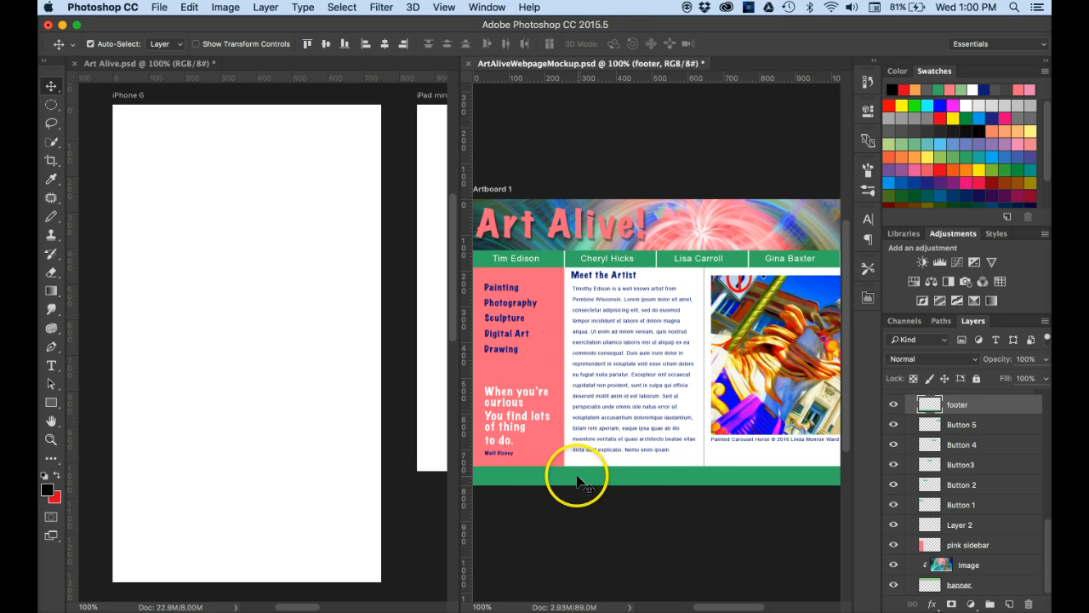
pyautogui.moveTo(577, 482); pyautogui.dragTo(199, 573)
# - Hide and reshow the mockup's clipped Image layer to examine the banner shape beneath it
pyautogui.click(545, 560)
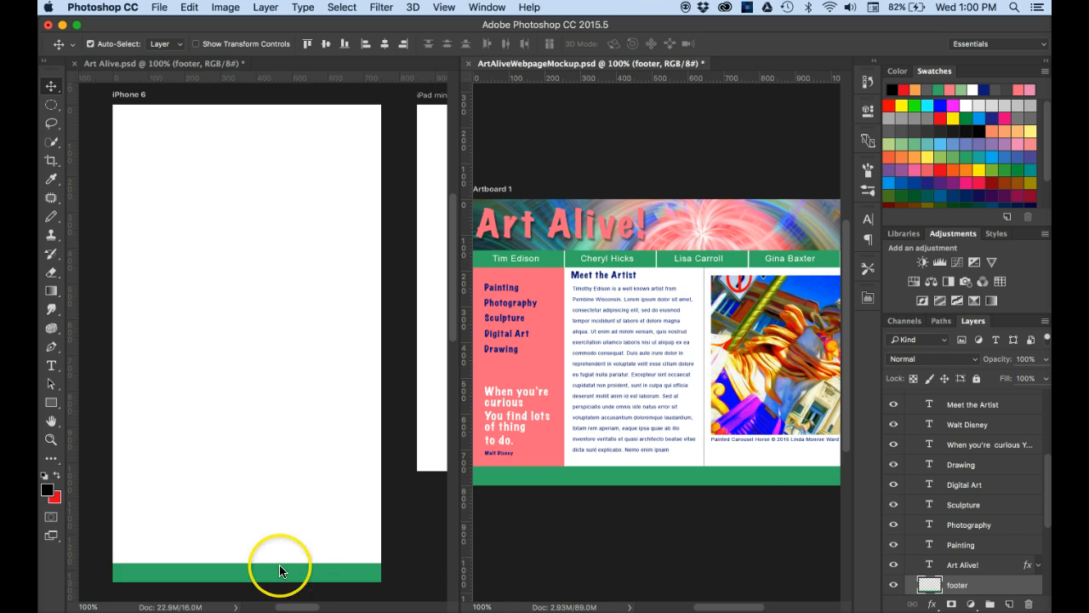
pyautogui.click(727, 225)
pyautogui.scroll(-1, 940, 519)
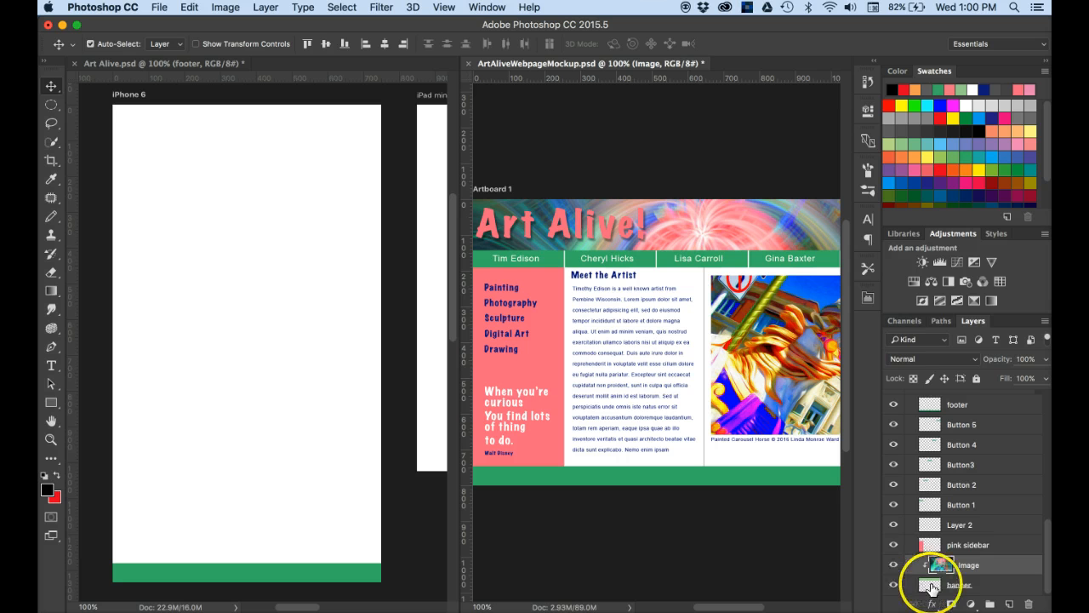
pyautogui.click(893, 565)
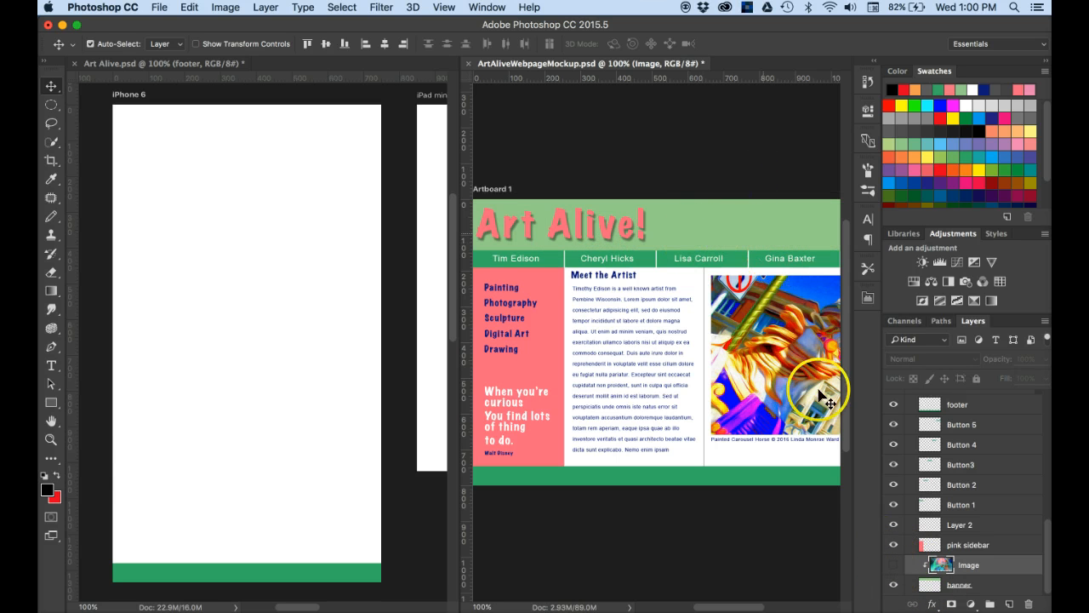
pyautogui.click(893, 565)
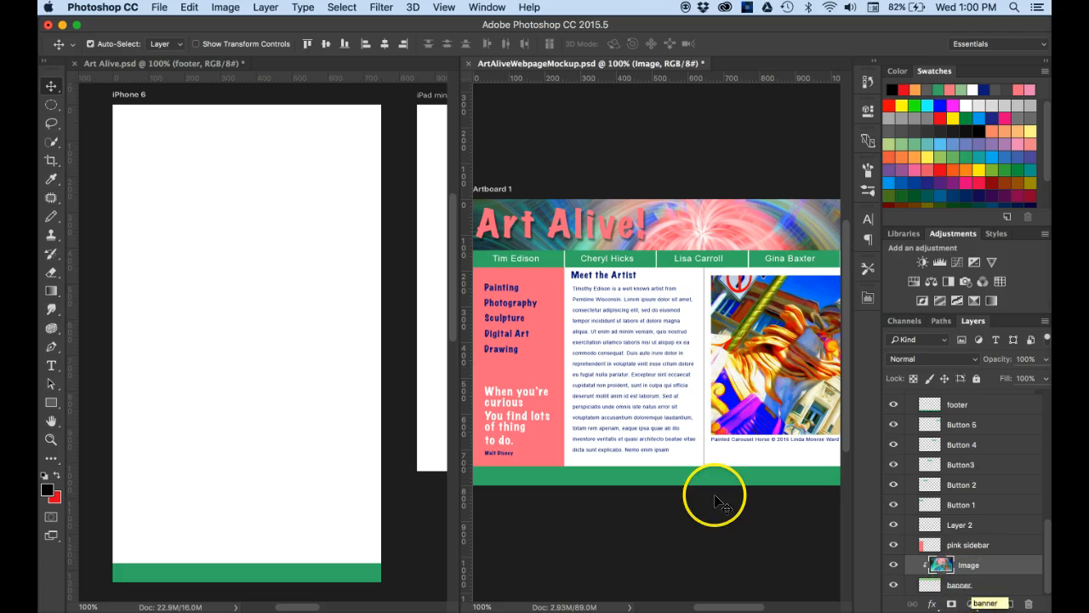
# - Copy the mockup's banner layer to the top edge of the iPhone 6 artboard
pyautogui.click(239, 344)
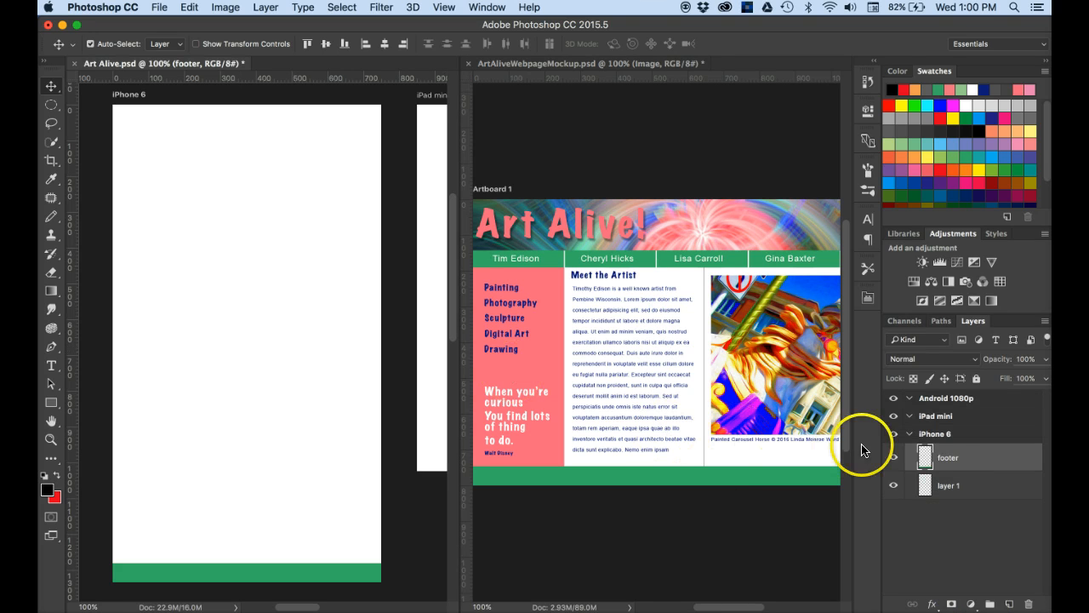
pyautogui.click(271, 368)
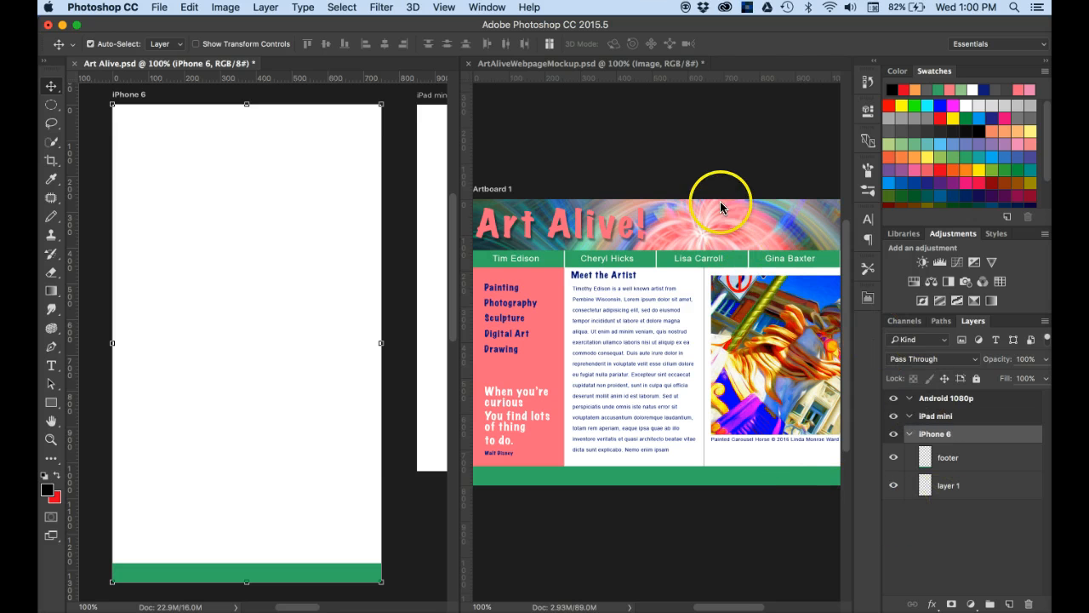
pyautogui.click(717, 175)
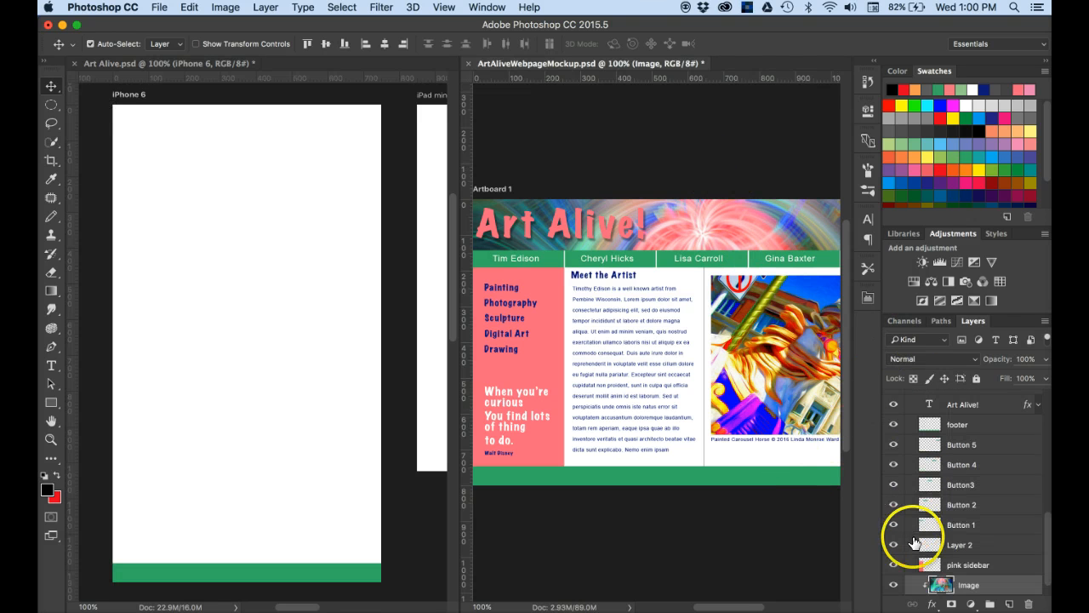
pyautogui.scroll(-1, 913, 543)
pyautogui.moveTo(934, 585); pyautogui.dragTo(213, 126)
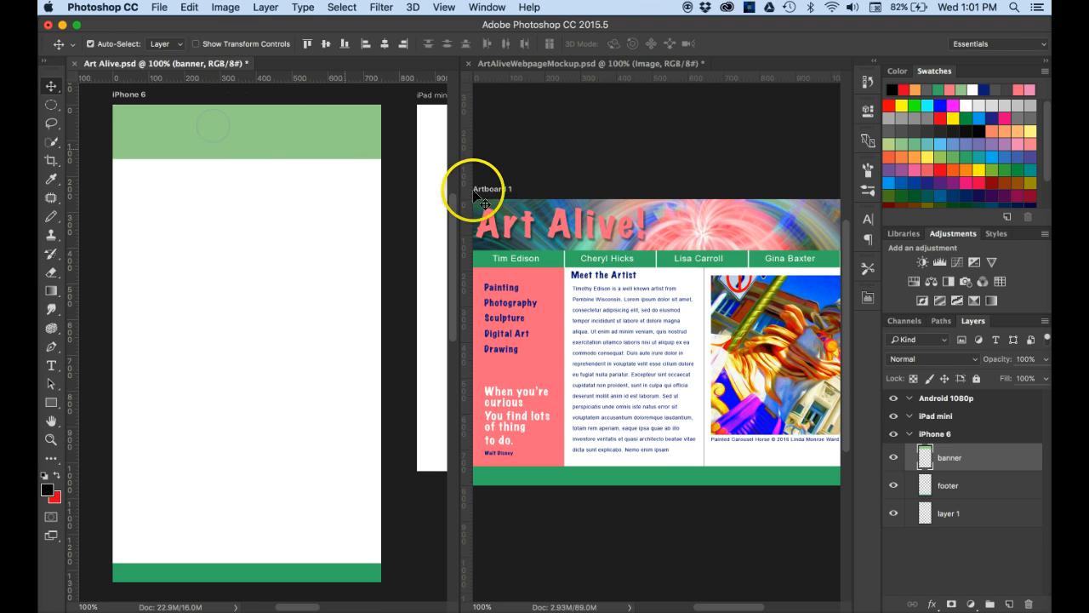
# - Copy the mockup's Image layer onto the iPhone 6 artboard and clip it to the banner layer
pyautogui.click(759, 174)
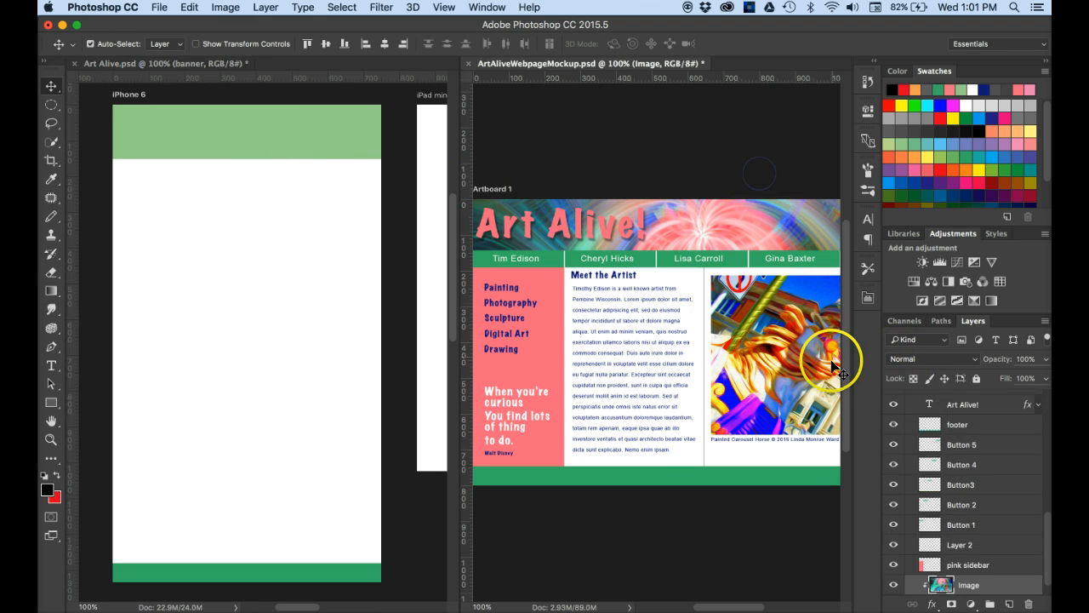
pyautogui.moveTo(936, 589); pyautogui.dragTo(245, 133)
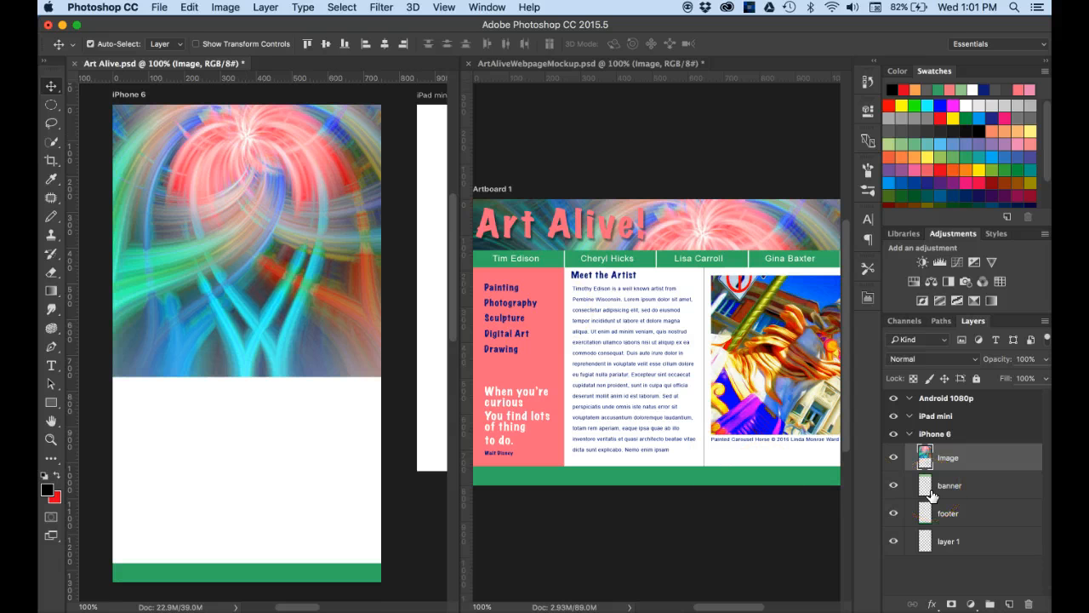
pyautogui.moveTo(931, 496); pyautogui.dragTo(955, 468)
pyautogui.keyDown('alt'); pyautogui.click(955, 467); pyautogui.keyUp('alt')
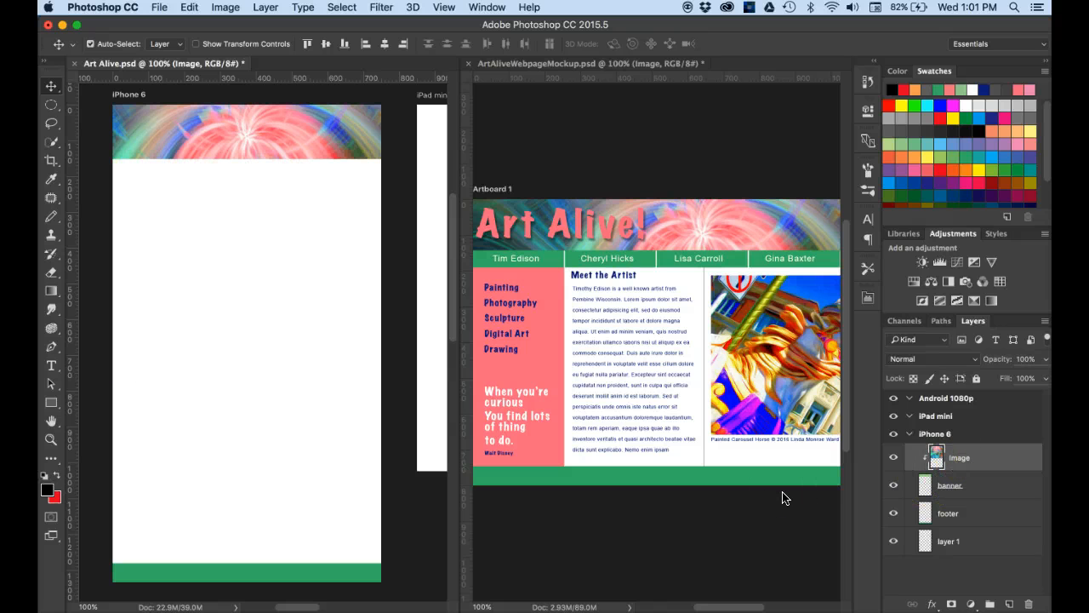
# - Hide and reshow the Image layer in the webpage mockup to review how it is clipped to the banner
pyautogui.moveTo(596, 414); pyautogui.dragTo(304, 115)
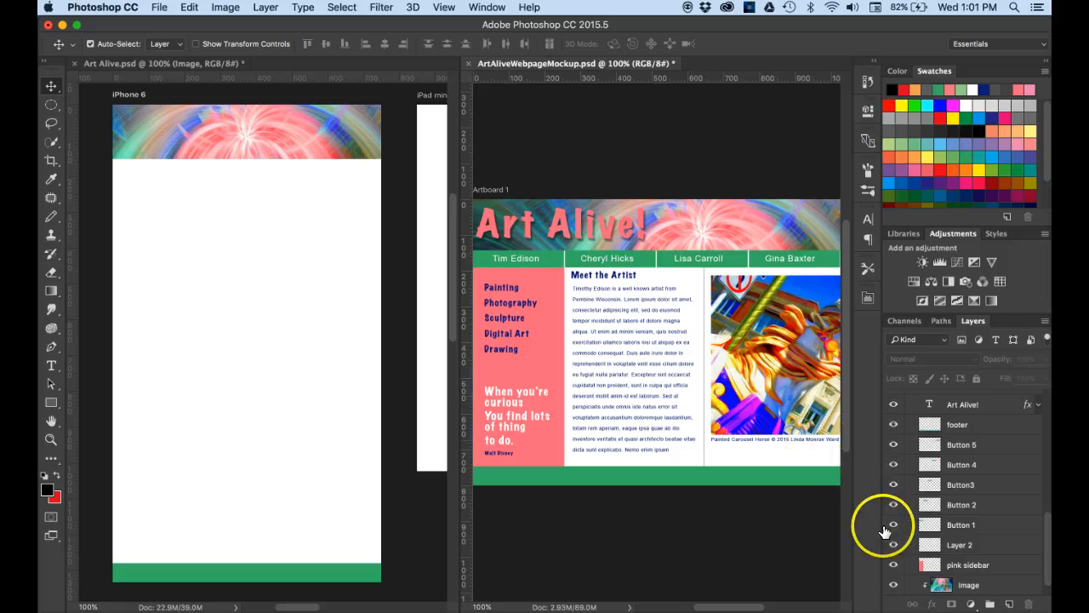
pyautogui.click(893, 584)
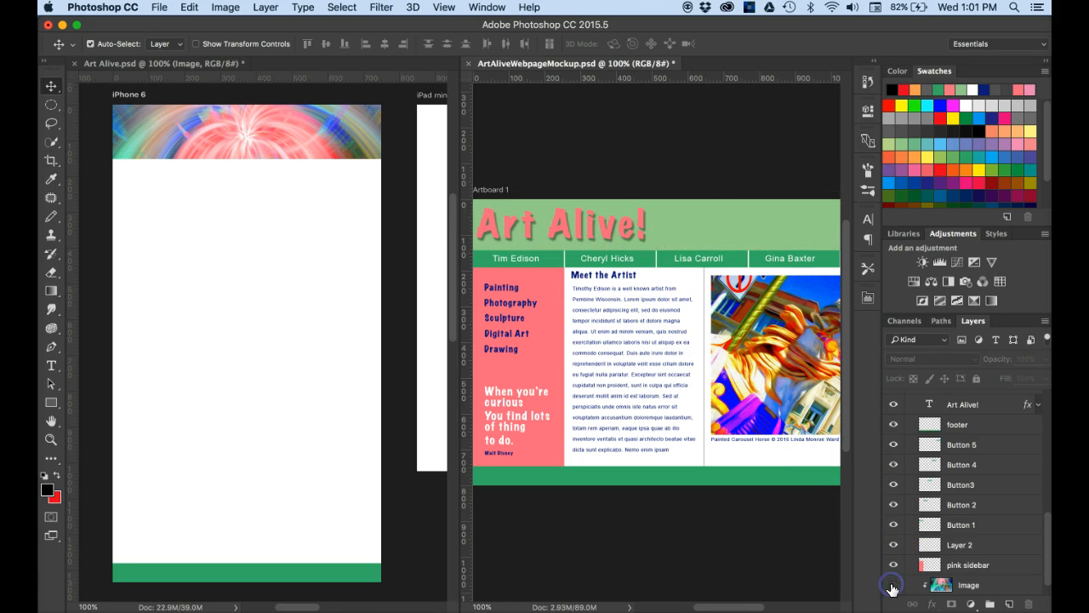
pyautogui.click(894, 584)
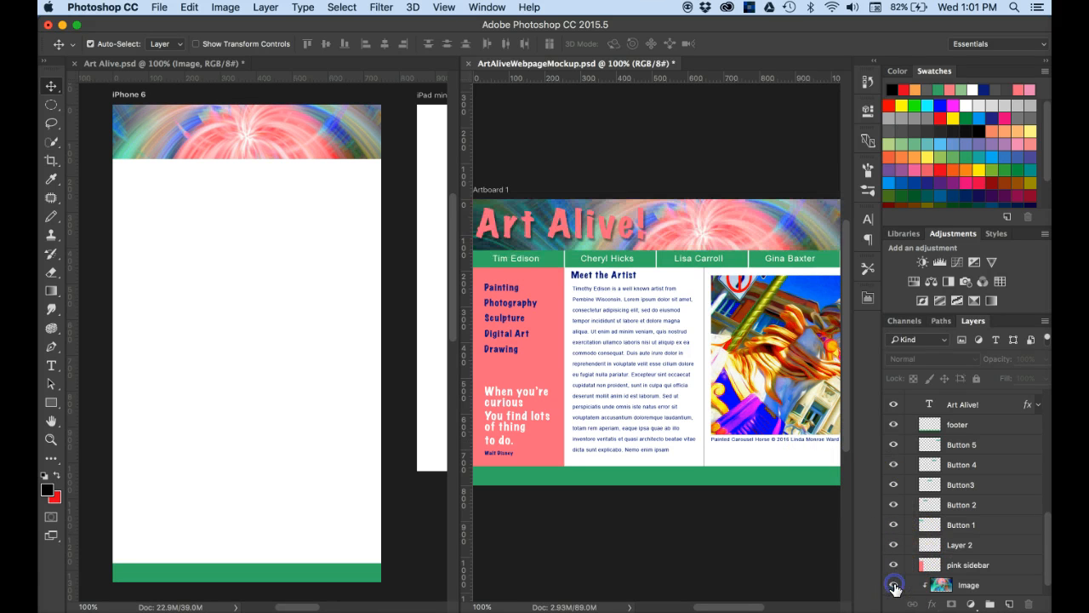
# - Hide the Image layer on the iPhone 6 artboard and stretch the banner layer downward to about 115% height
pyautogui.click(242, 413)
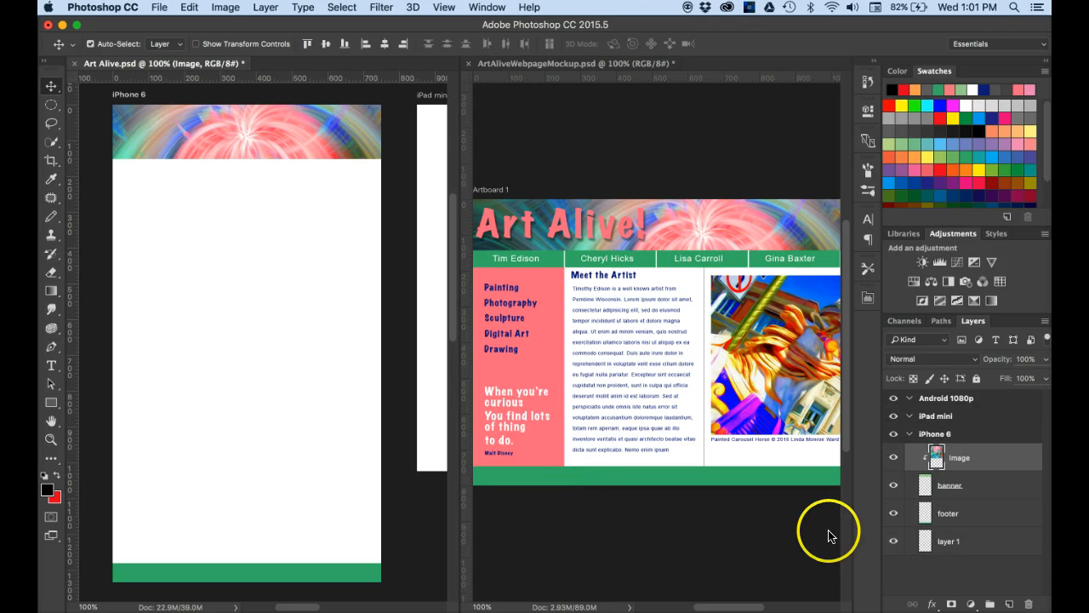
pyautogui.click(894, 456)
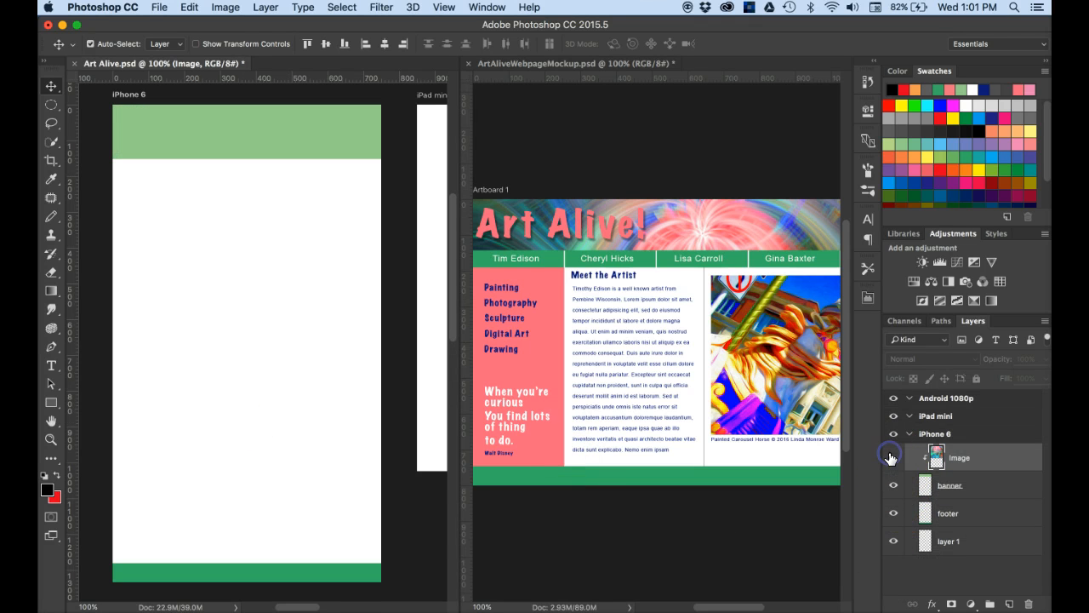
pyautogui.click(985, 492)
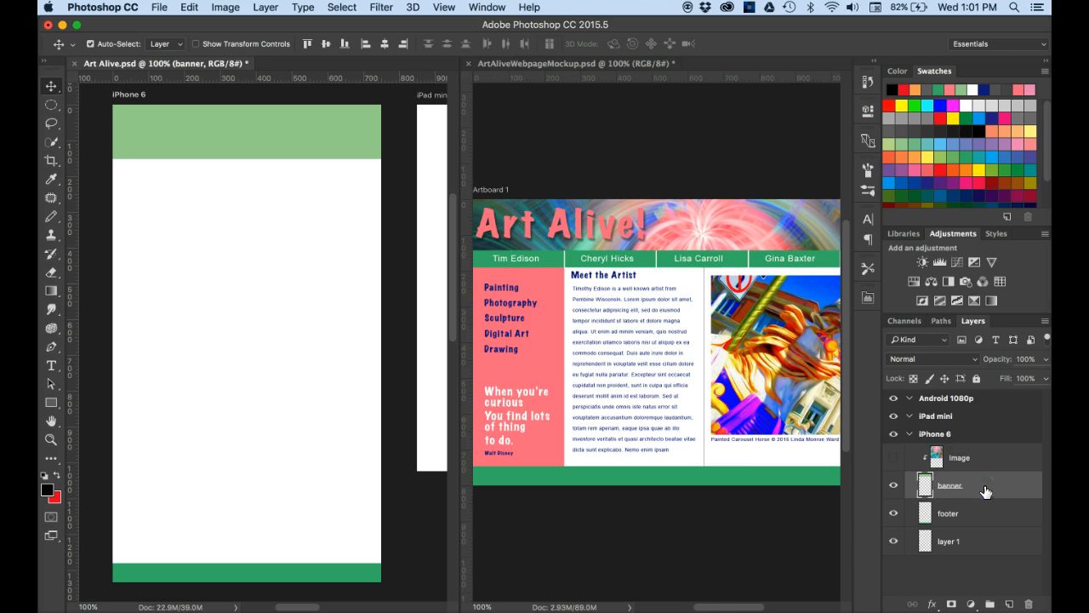
pyautogui.press('super+t')
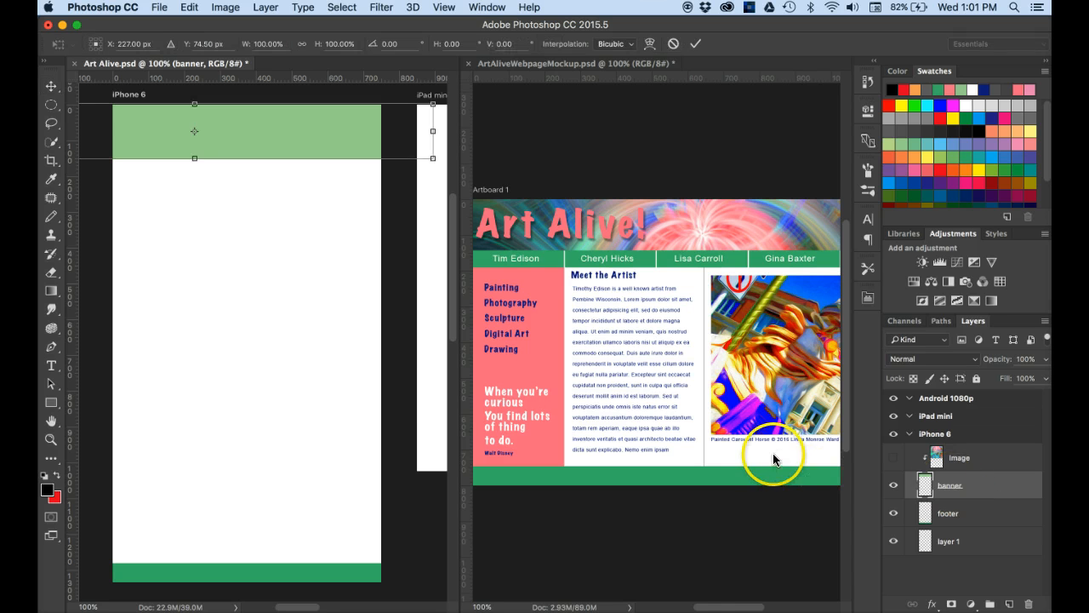
pyautogui.moveTo(193, 160); pyautogui.dragTo(193, 171)
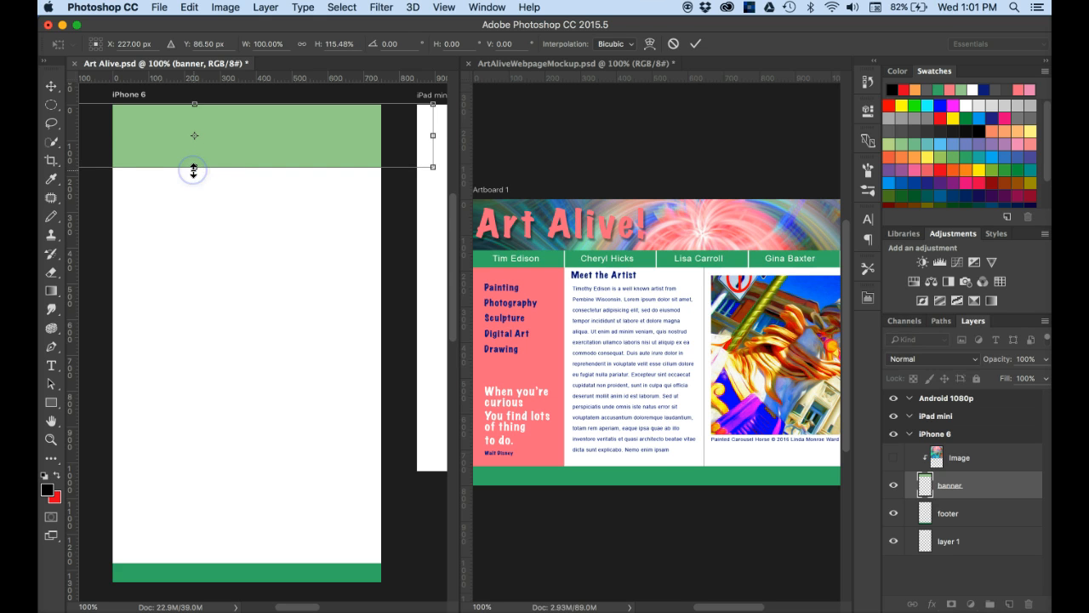
pyautogui.press('Return')
pyautogui.moveTo(258, 194); pyautogui.dragTo(357, 204)
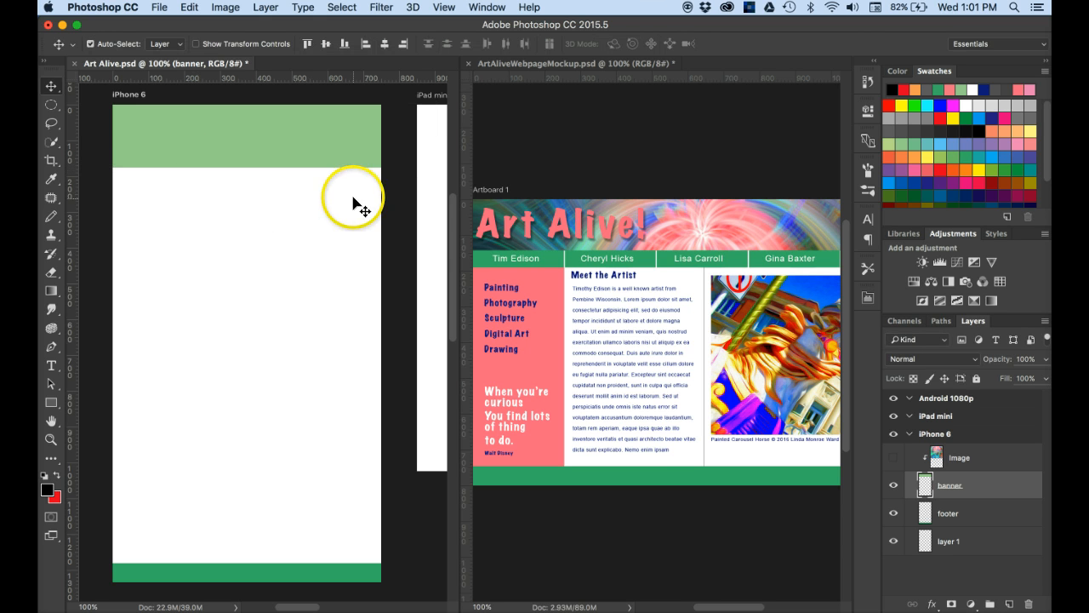
# - Reshow the iPhone 6 Image layer, then release and re-create its clipping mask on the taller banner
pyautogui.click(891, 460)
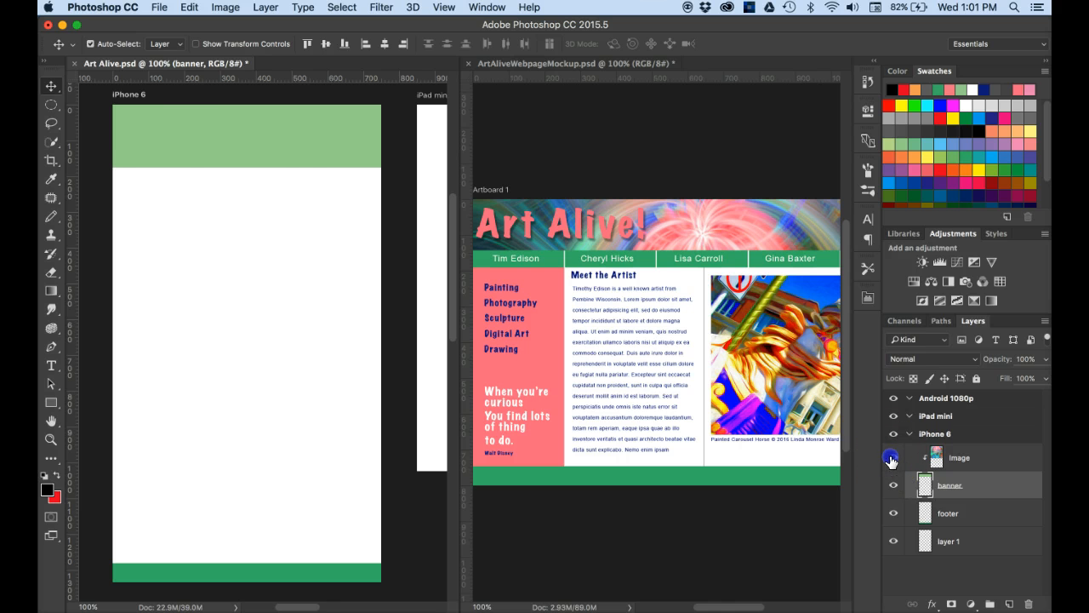
pyautogui.keyDown('alt'); pyautogui.click(950, 468); pyautogui.keyUp('alt')
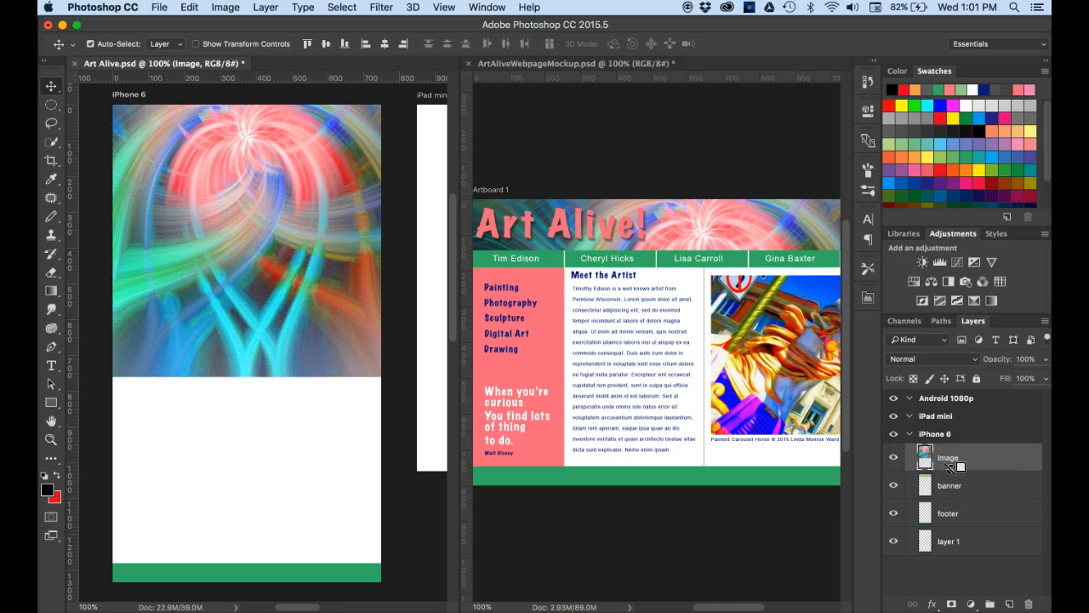
pyautogui.keyDown('alt'); pyautogui.click(951, 468); pyautogui.keyUp('alt')
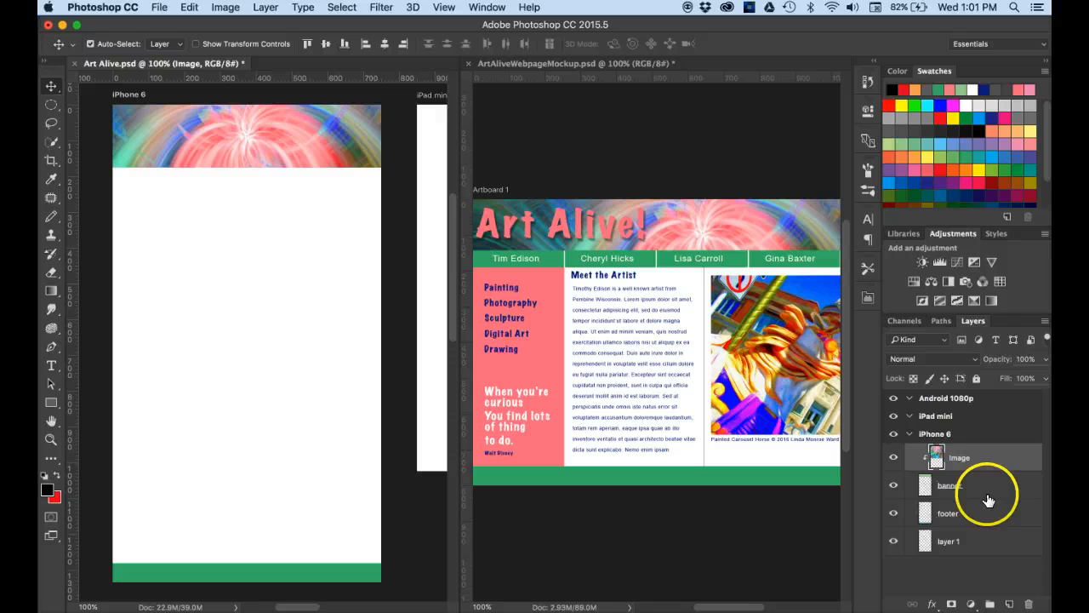
# - Copy the mockup's Art Alive! title text layer onto the banner of the iPhone 6 artboard
pyautogui.click(575, 151)
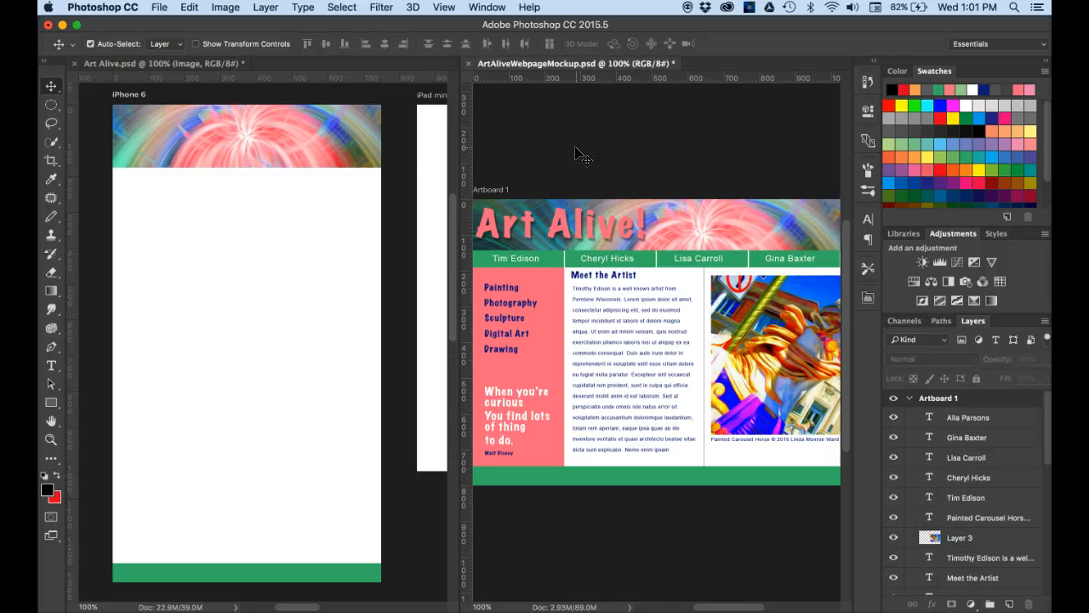
pyautogui.click(553, 226)
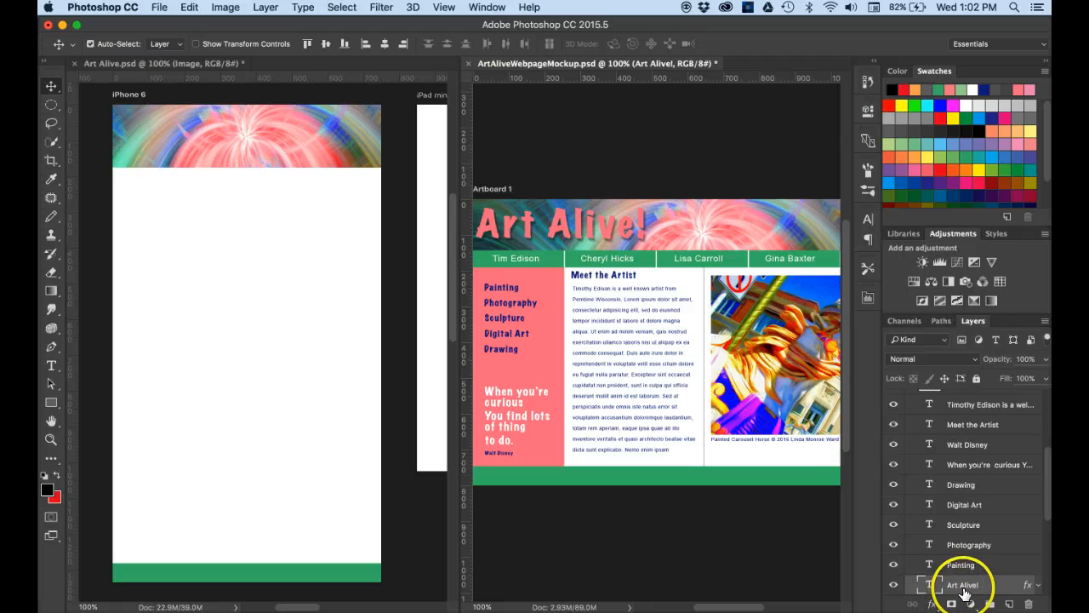
pyautogui.moveTo(966, 593); pyautogui.dragTo(147, 137)
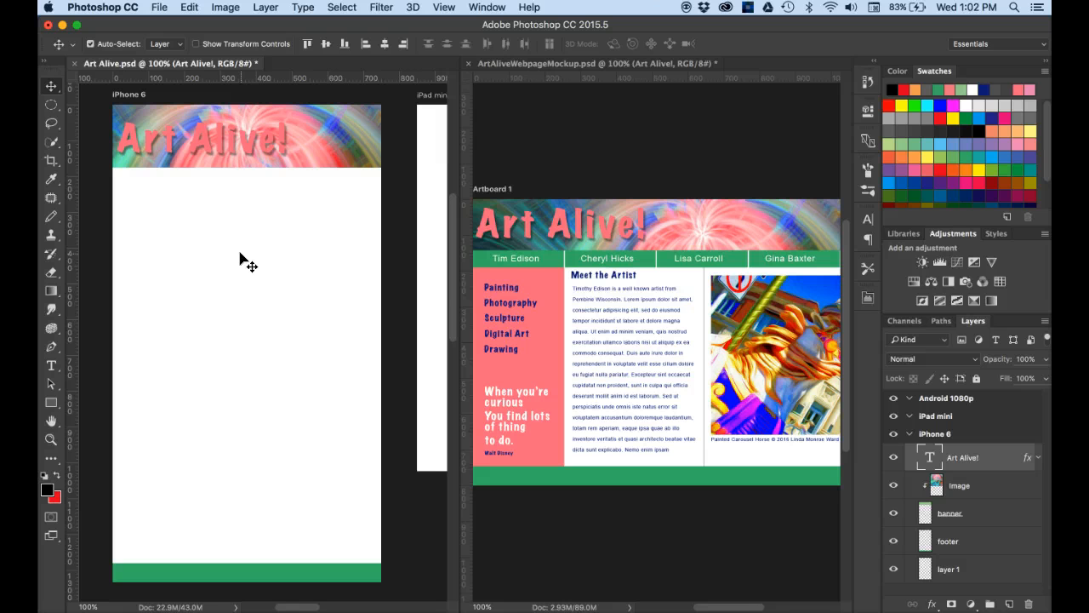
pyautogui.click(253, 210)
# - Shift the clipped Image layer within the iPhone 6 banner so its pink burst sits to the right of the title
pyautogui.click(330, 140)
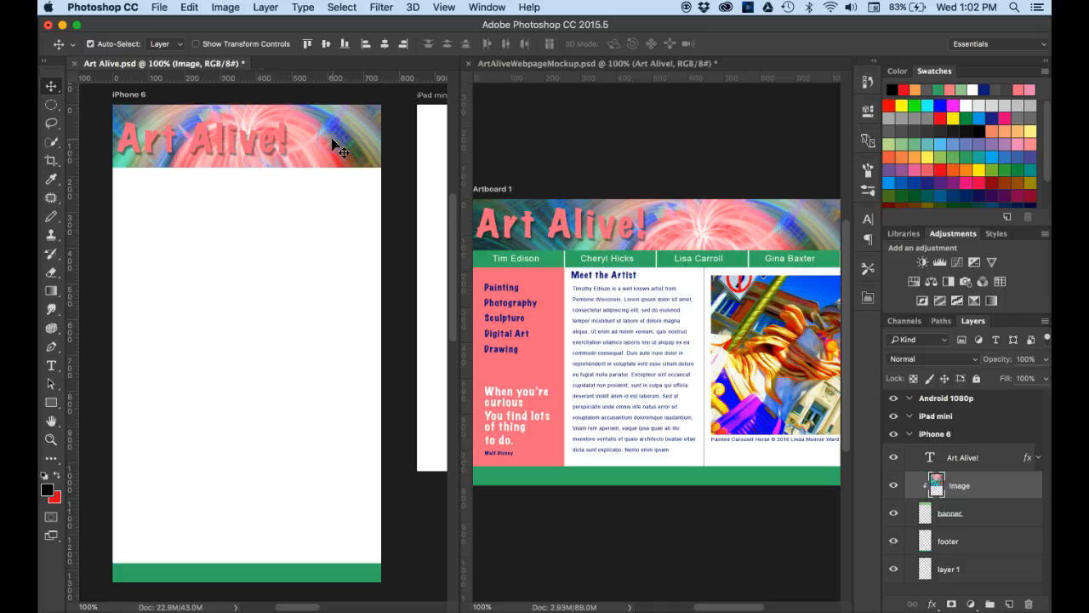
pyautogui.moveTo(345, 150); pyautogui.dragTo(416, 149)
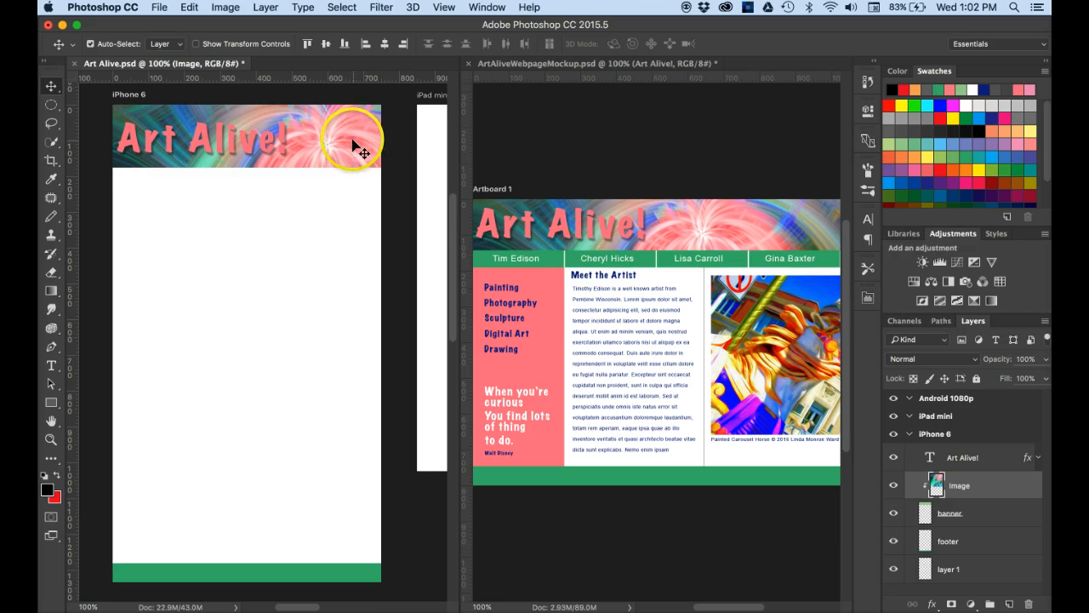
pyautogui.moveTo(340, 142); pyautogui.dragTo(363, 145)
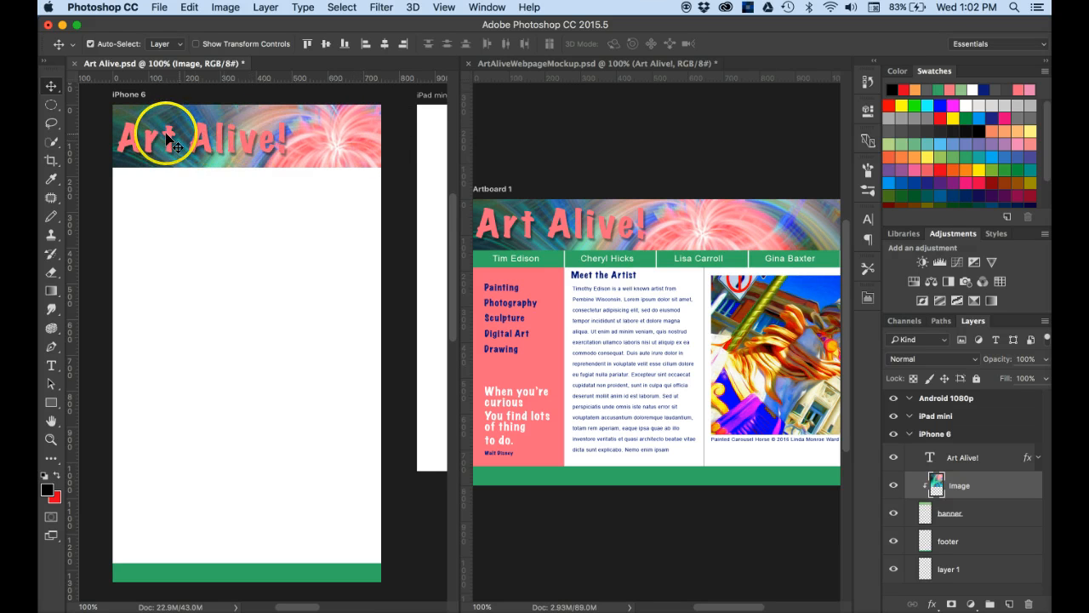
# - Copy the mockup's Button 5 layer onto the iPhone 6 artboard just below the banner
pyautogui.click(737, 529)
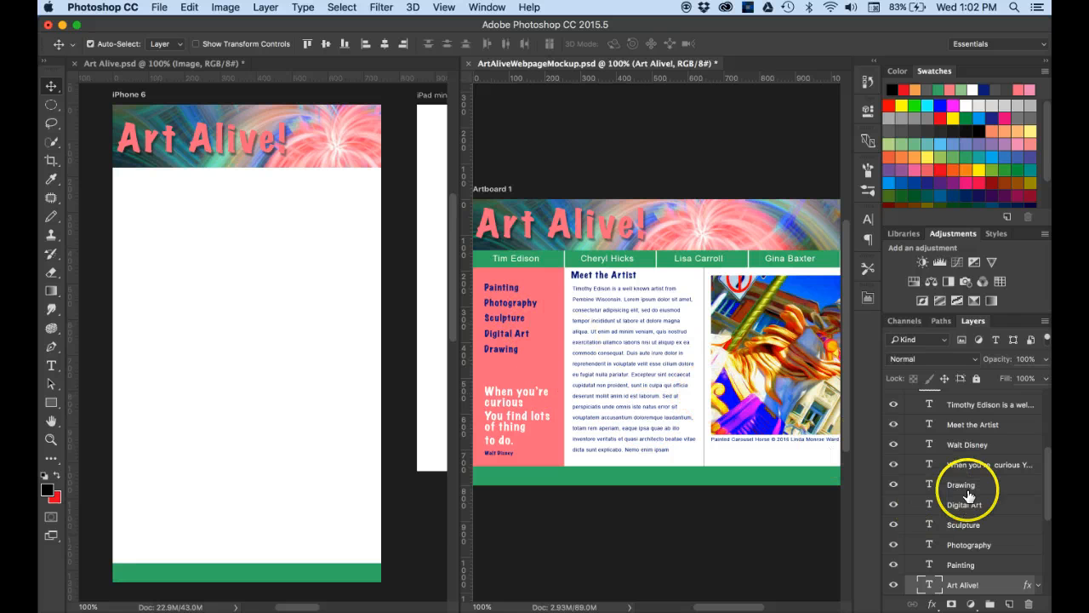
pyautogui.scroll(-10, 948, 486)
pyautogui.scroll(3, 968, 495)
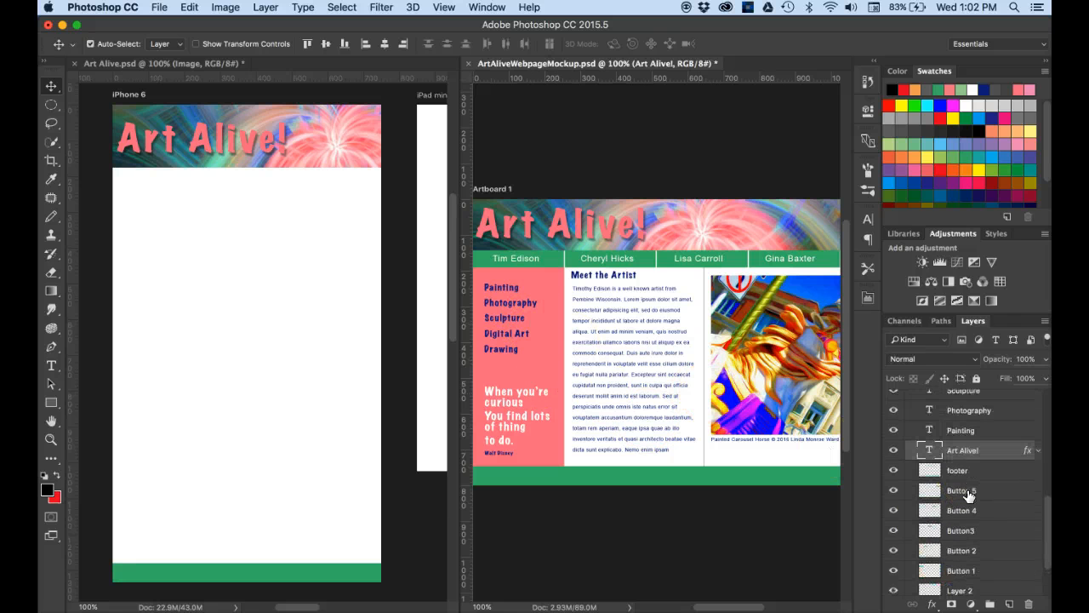
pyautogui.moveTo(930, 492); pyautogui.dragTo(189, 184)
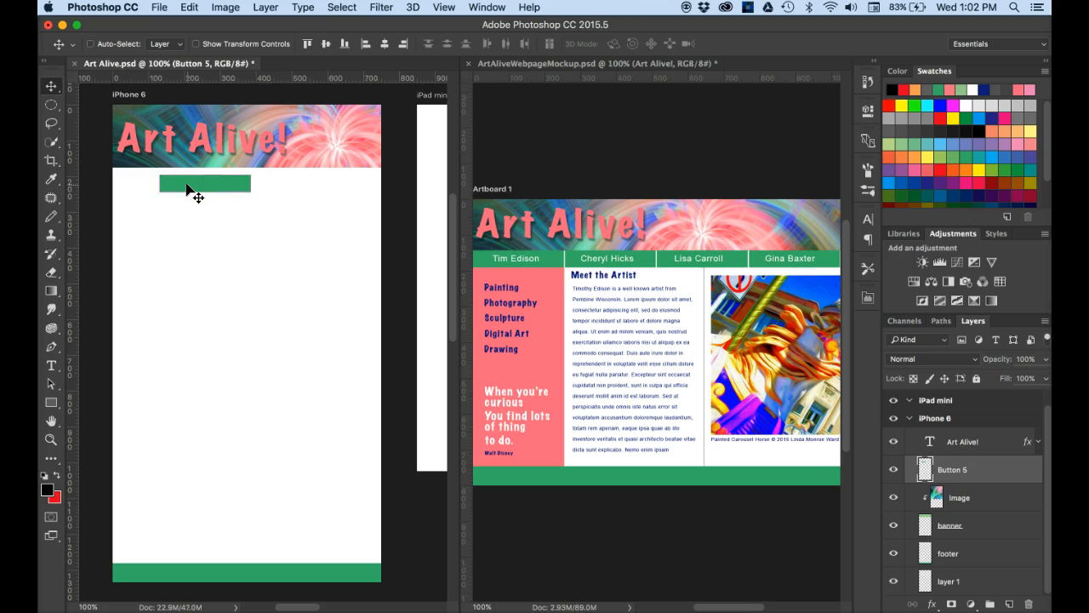
# - Stretch Button 5 across the full iPhone 6 artboard to about 301% width and set it flush beneath the banner
pyautogui.press('super+t')
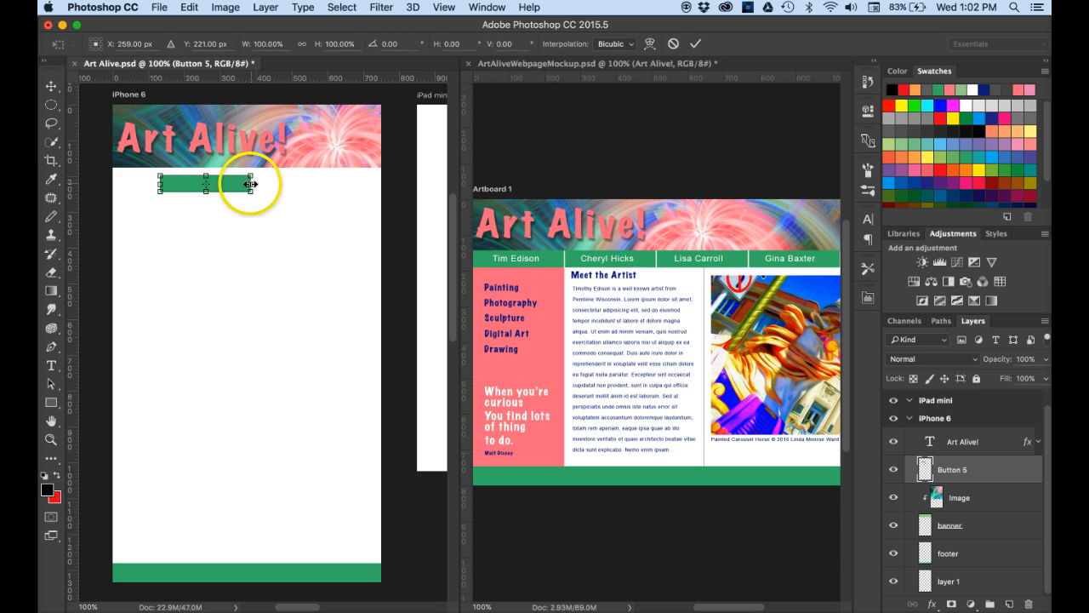
pyautogui.moveTo(250, 184); pyautogui.dragTo(382, 190)
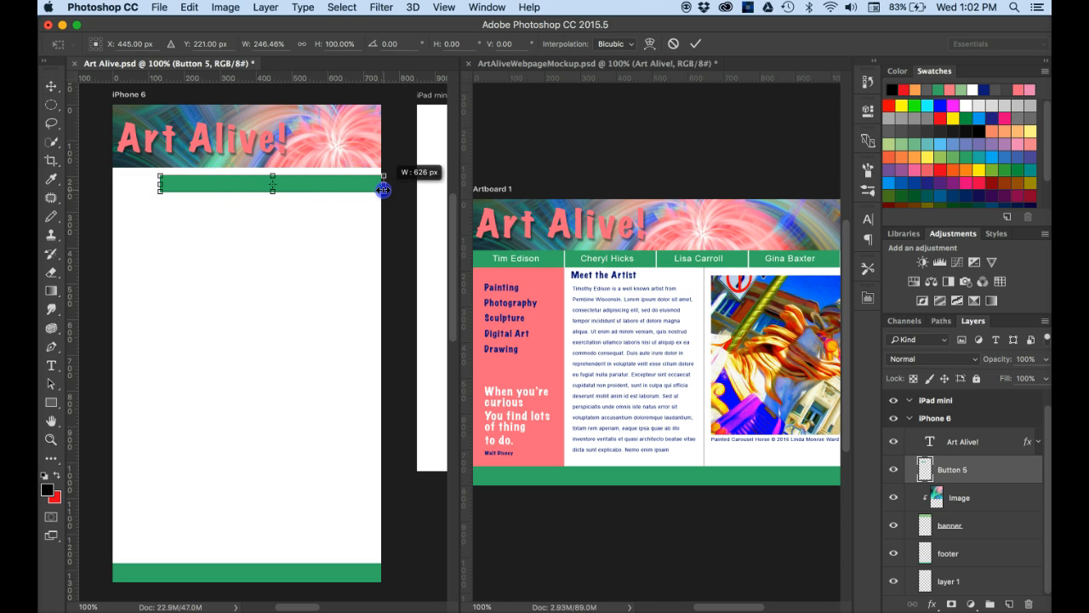
pyautogui.moveTo(160, 183); pyautogui.dragTo(110, 182)
pyautogui.click(219, 187)
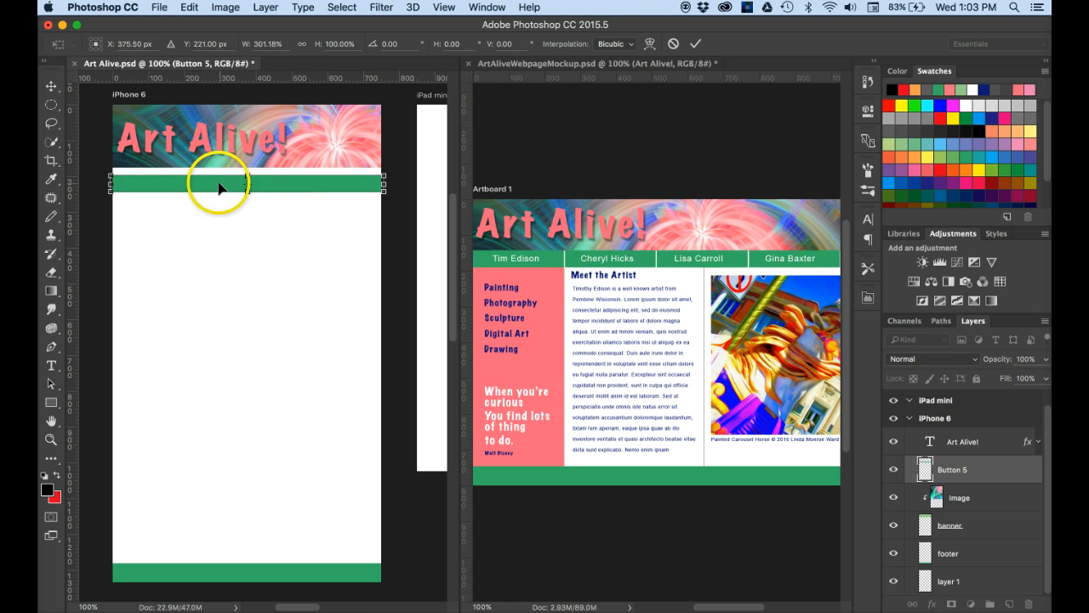
pyautogui.moveTo(219, 183); pyautogui.dragTo(220, 179)
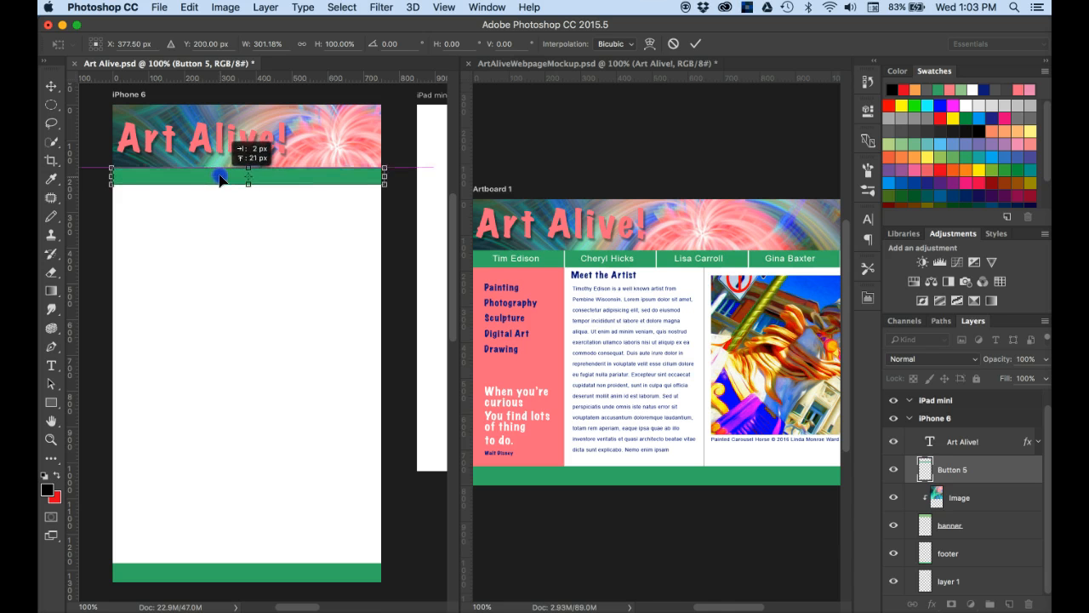
pyautogui.press('Return')
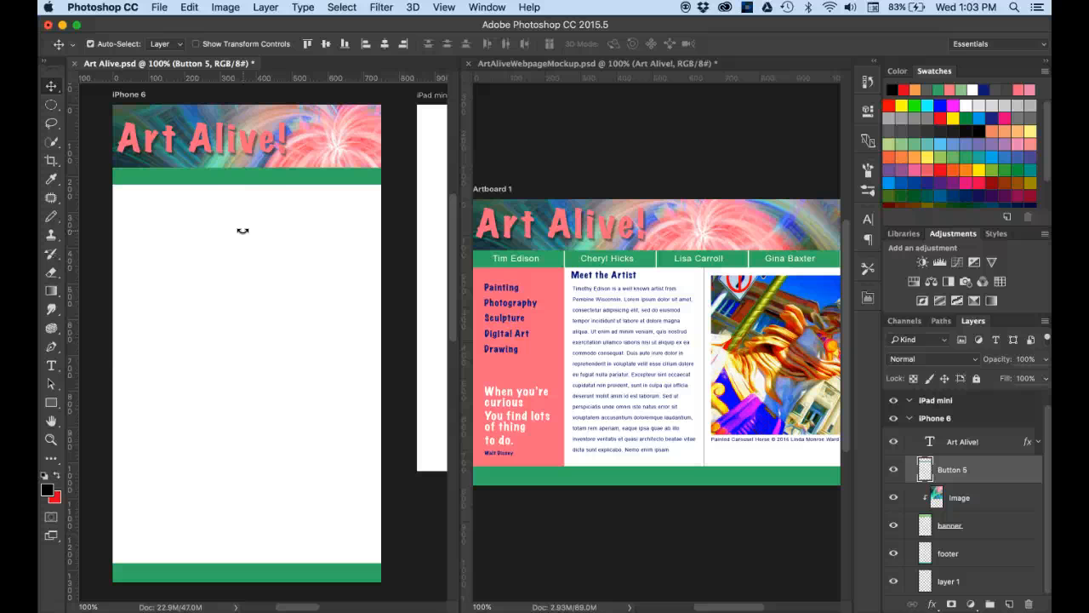
# - Duplicate the full-width button four times, stacking the copies below it with 4 px gaps
pyautogui.moveTo(233, 175); pyautogui.dragTo(252, 257)
pyautogui.click(243, 235)
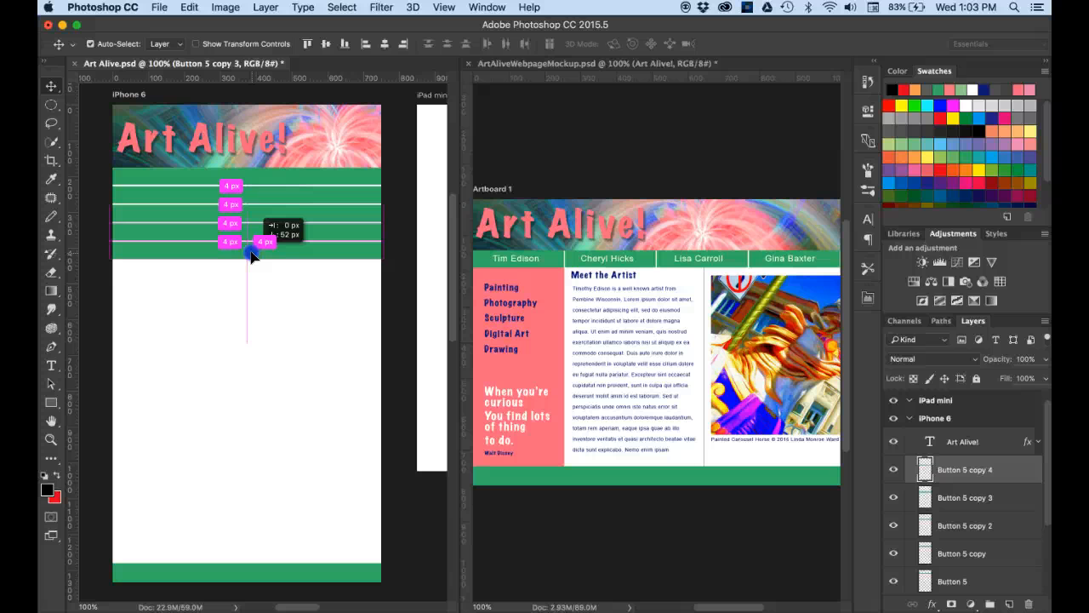
pyautogui.moveTo(251, 256); pyautogui.dragTo(252, 257)
pyautogui.click(252, 299)
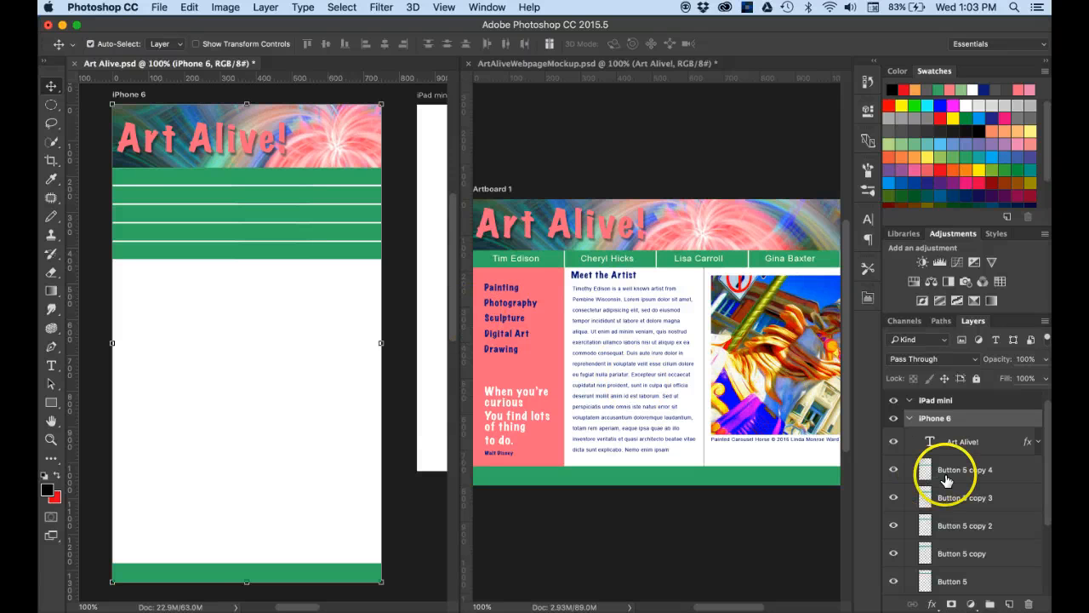
pyautogui.click(757, 153)
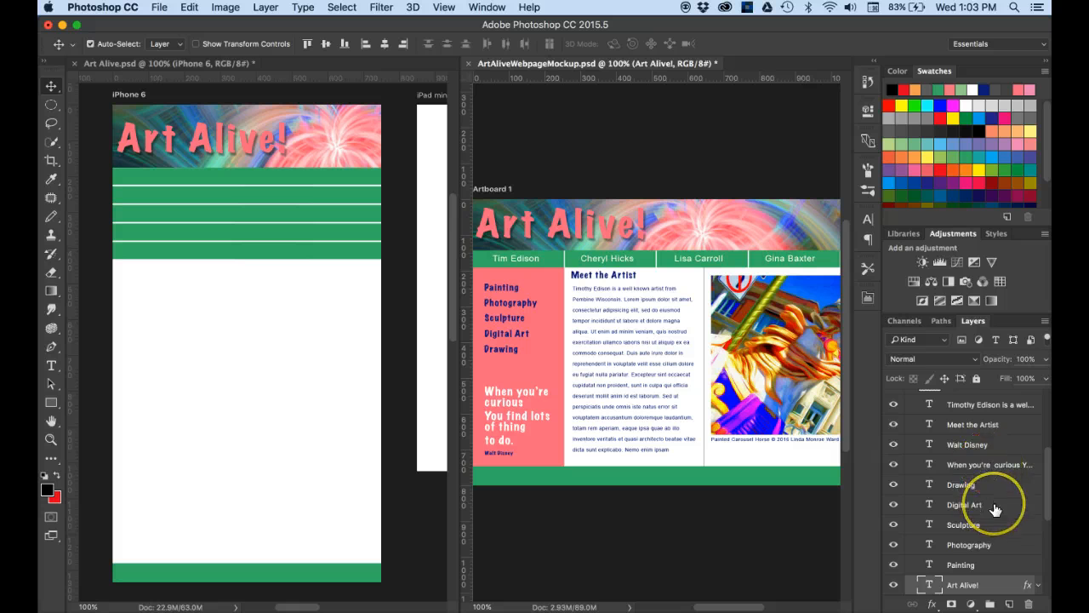
pyautogui.scroll(3, 994, 508)
pyautogui.scroll(3, 994, 508)
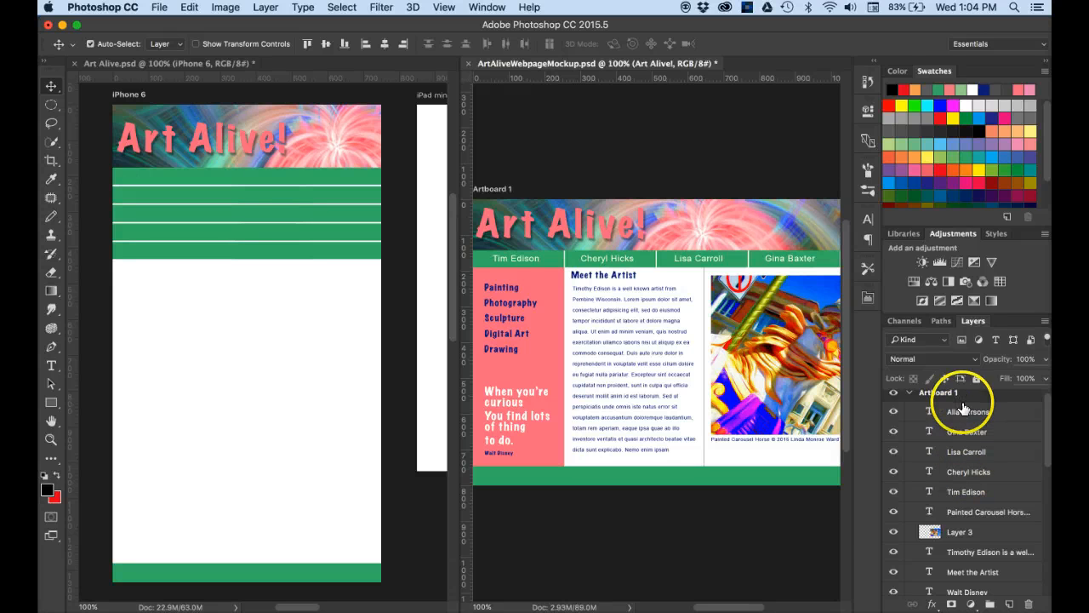
pyautogui.click(961, 494)
pyautogui.moveTo(962, 494); pyautogui.dragTo(238, 178)
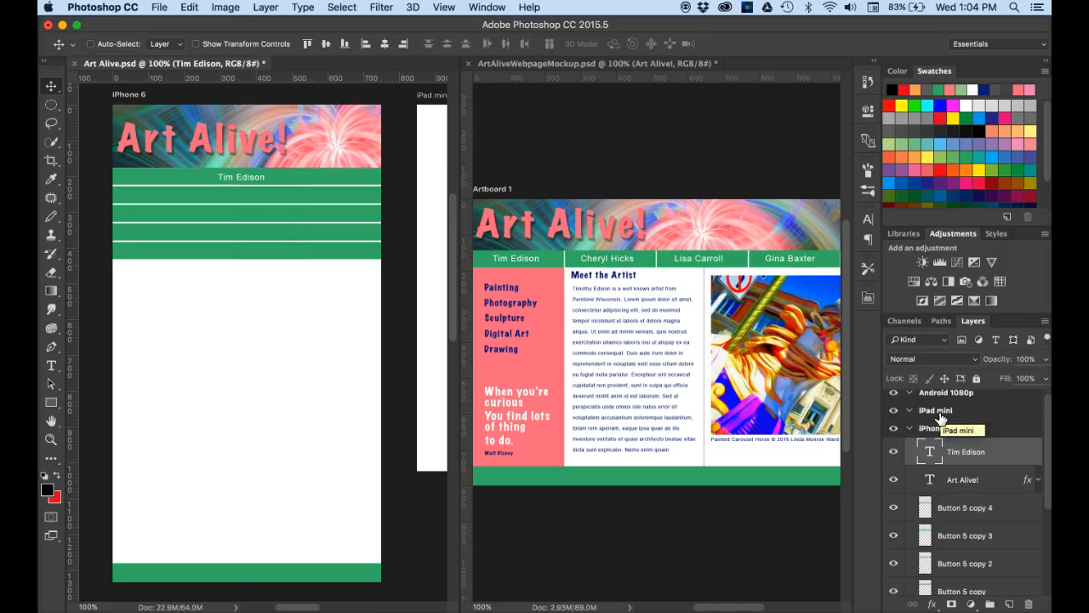
pyautogui.press('super+z')
# - Copy the mockup's first artist name text layer onto the top button of the iPhone 6 artboard, roughly centred
pyautogui.moveTo(961, 447); pyautogui.dragTo(674, 167)
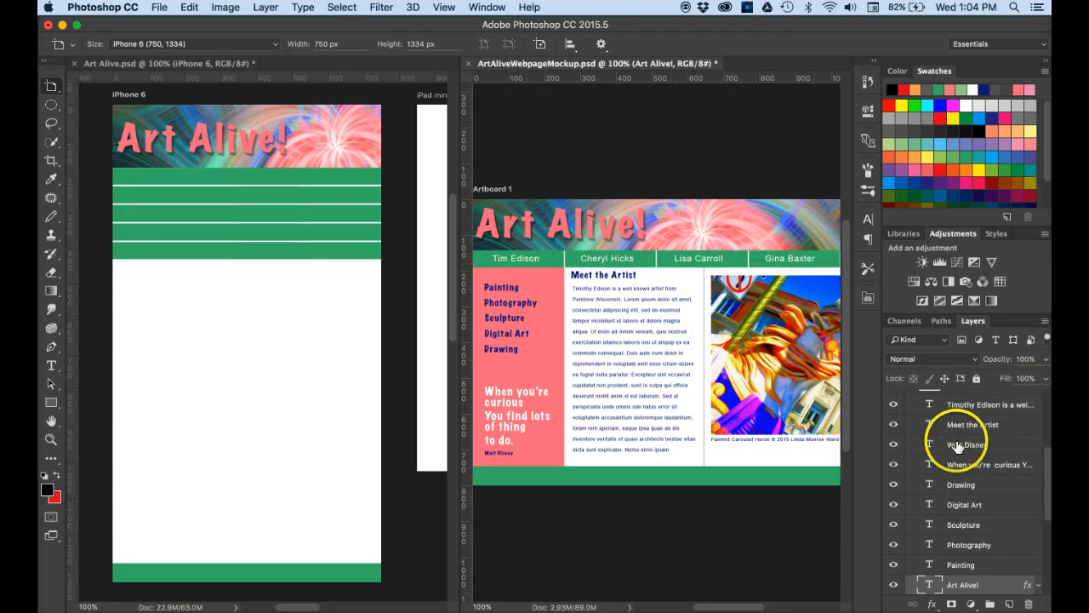
pyautogui.scroll(2, 950, 446)
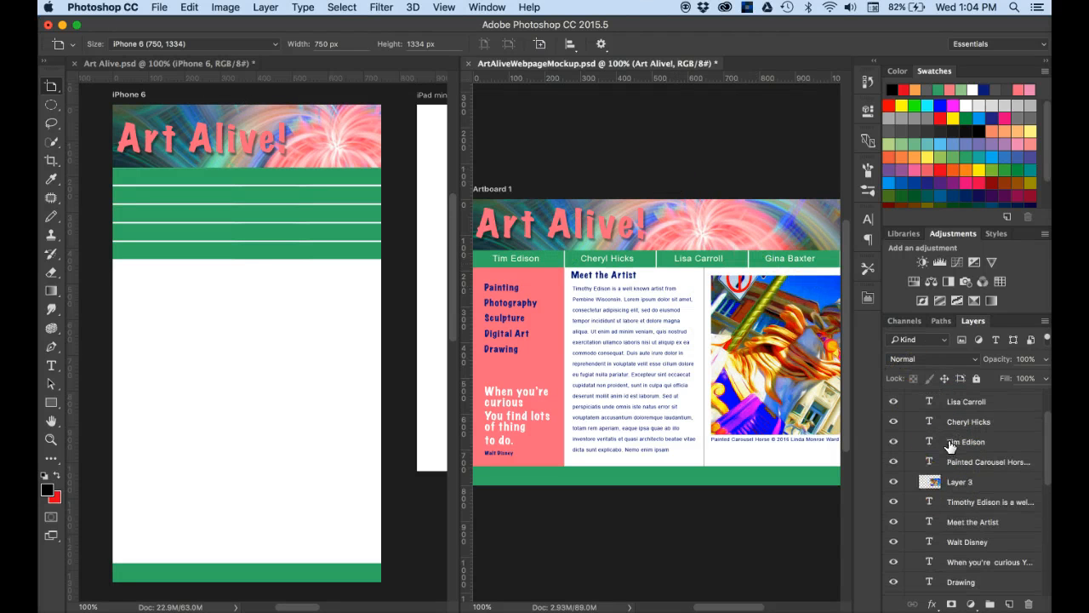
pyautogui.scroll(1, 950, 446)
pyautogui.moveTo(930, 474); pyautogui.dragTo(208, 175)
pyautogui.moveTo(201, 174); pyautogui.dragTo(239, 177)
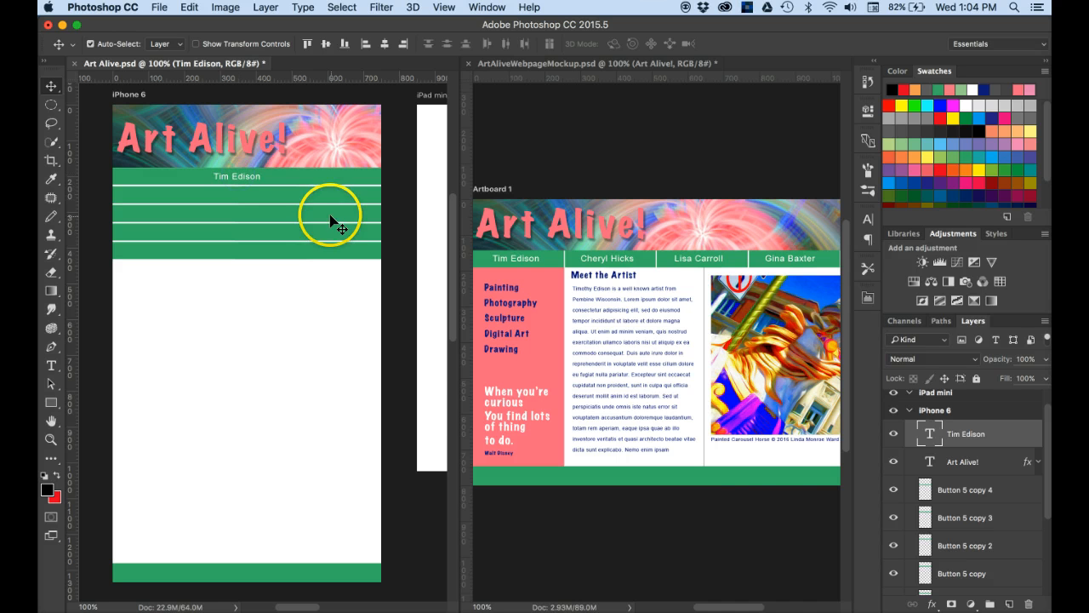
pyautogui.scroll(1, 988, 462)
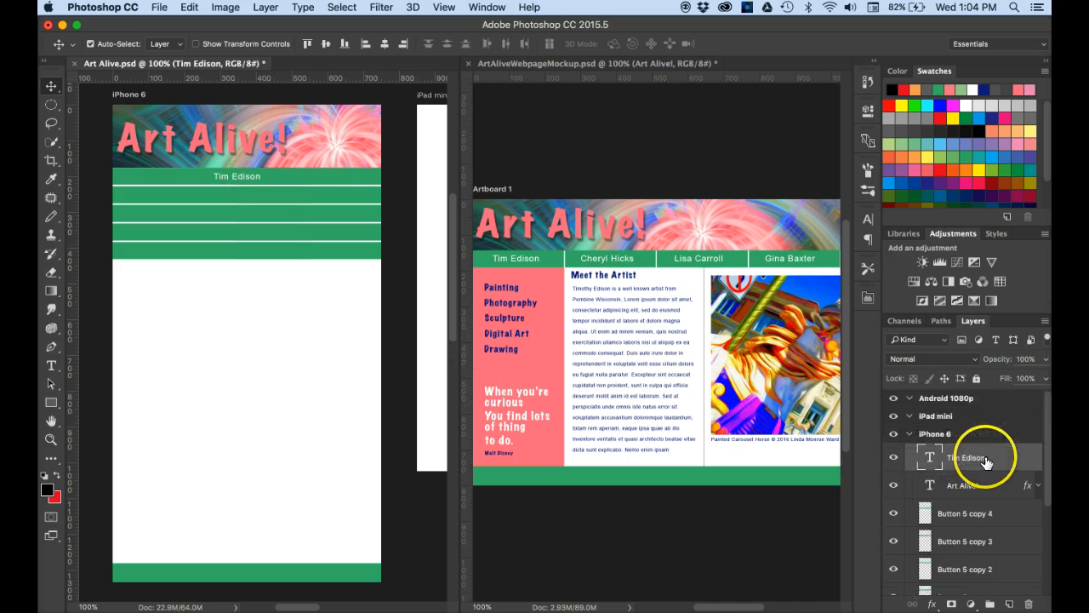
# - Copy the mockup's second and third artist name text layers onto the second and third buttons of the iPhone 6 artboard
pyautogui.click(692, 180)
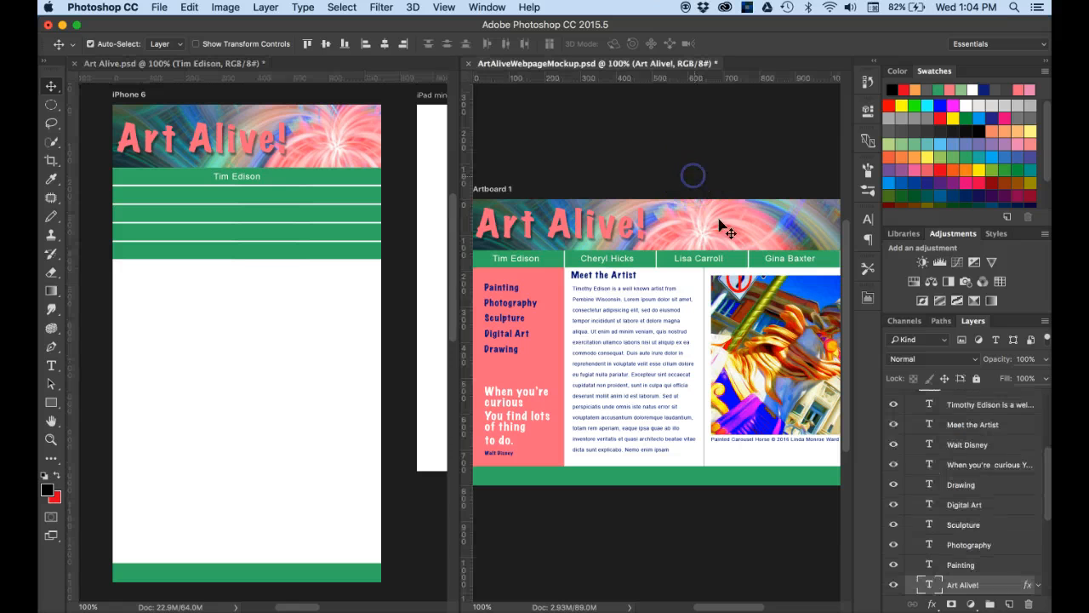
pyautogui.scroll(7, 899, 497)
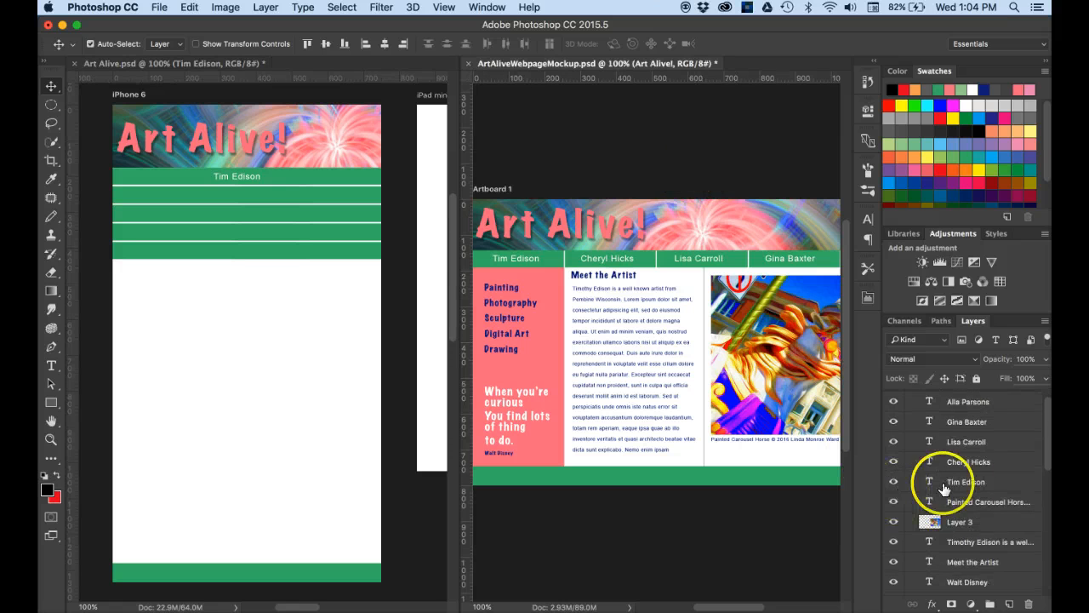
pyautogui.moveTo(945, 461); pyautogui.dragTo(230, 192)
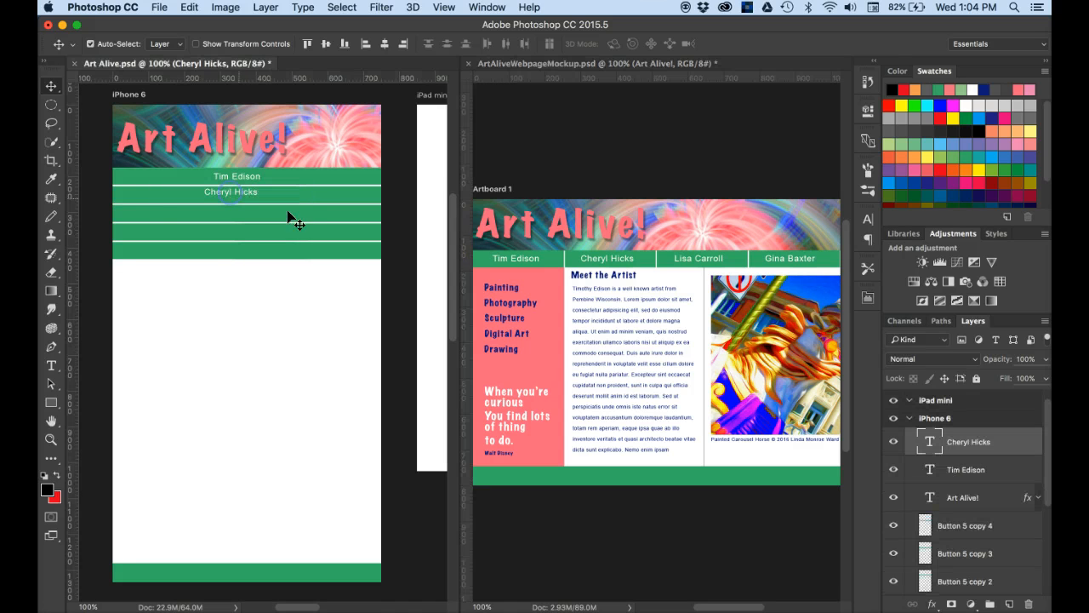
pyautogui.click(769, 132)
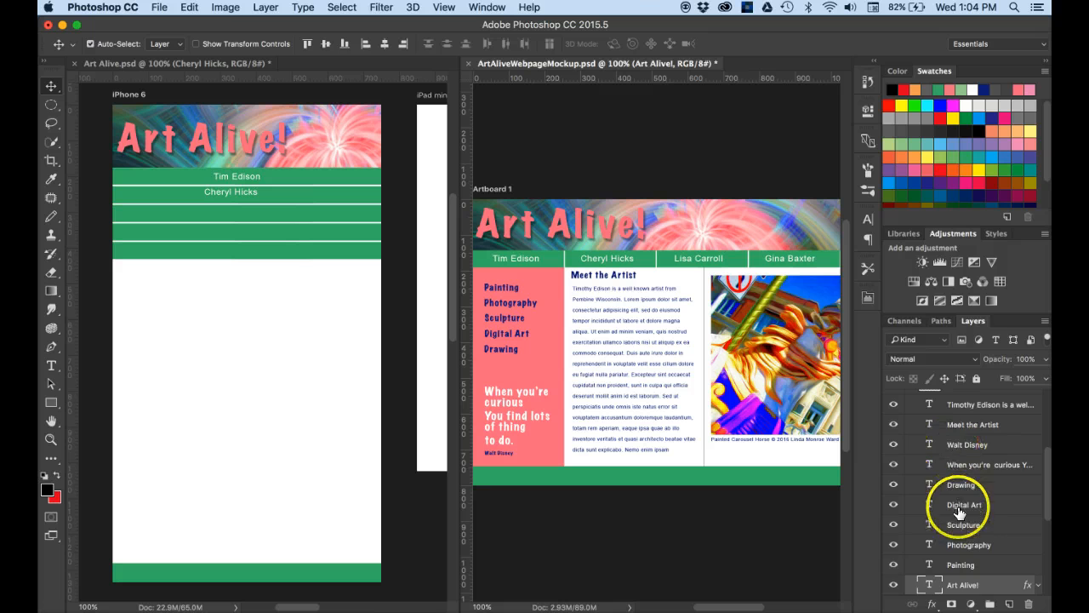
pyautogui.scroll(5, 960, 513)
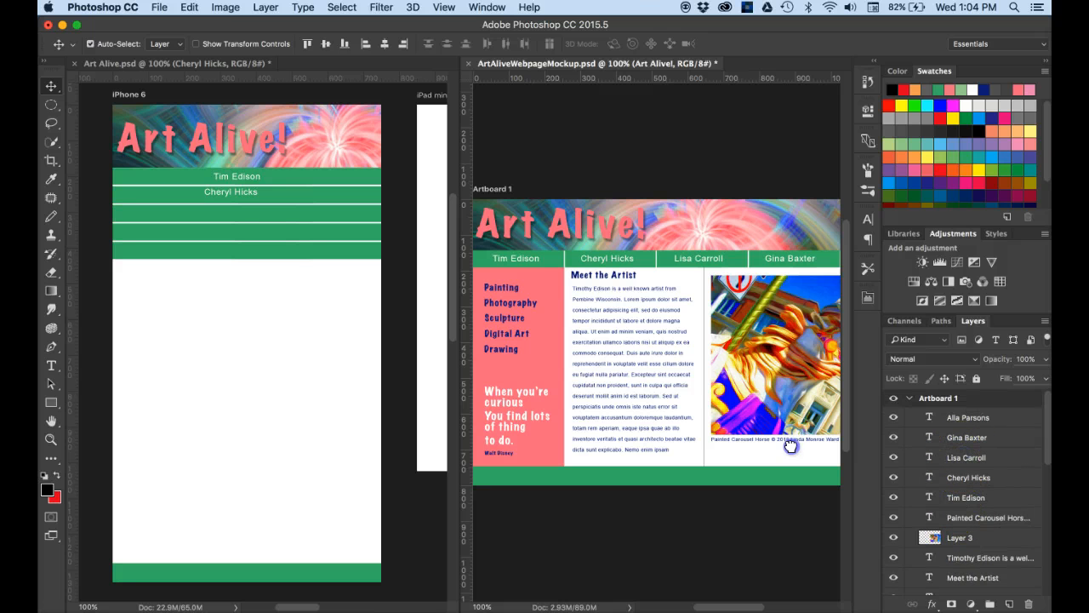
pyautogui.moveTo(790, 446); pyautogui.dragTo(237, 211)
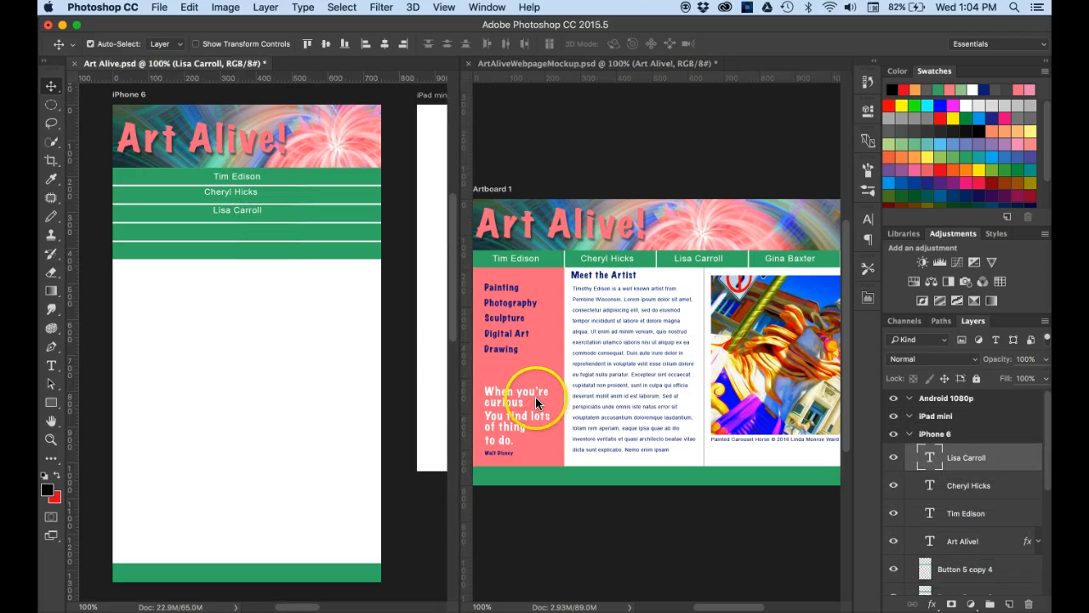
# - Copy the mockup's fourth and fifth artist name text layers onto the fourth and fifth buttons of the iPhone 6 artboard
pyautogui.click(687, 139)
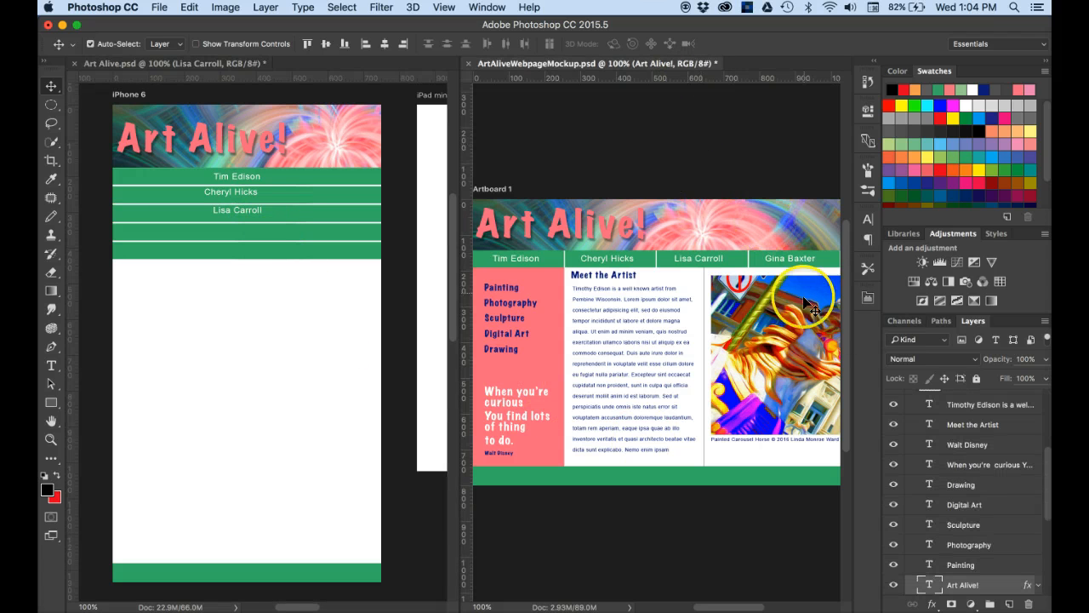
pyautogui.scroll(5, 954, 500)
pyautogui.moveTo(957, 437); pyautogui.dragTo(233, 232)
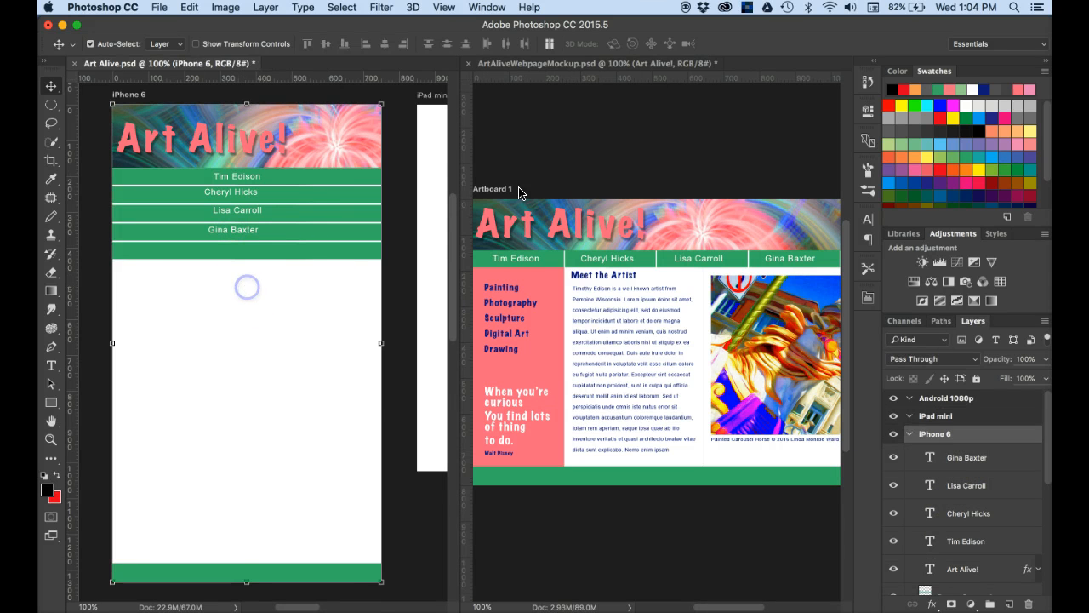
pyautogui.click(549, 166)
pyautogui.scroll(1, 939, 440)
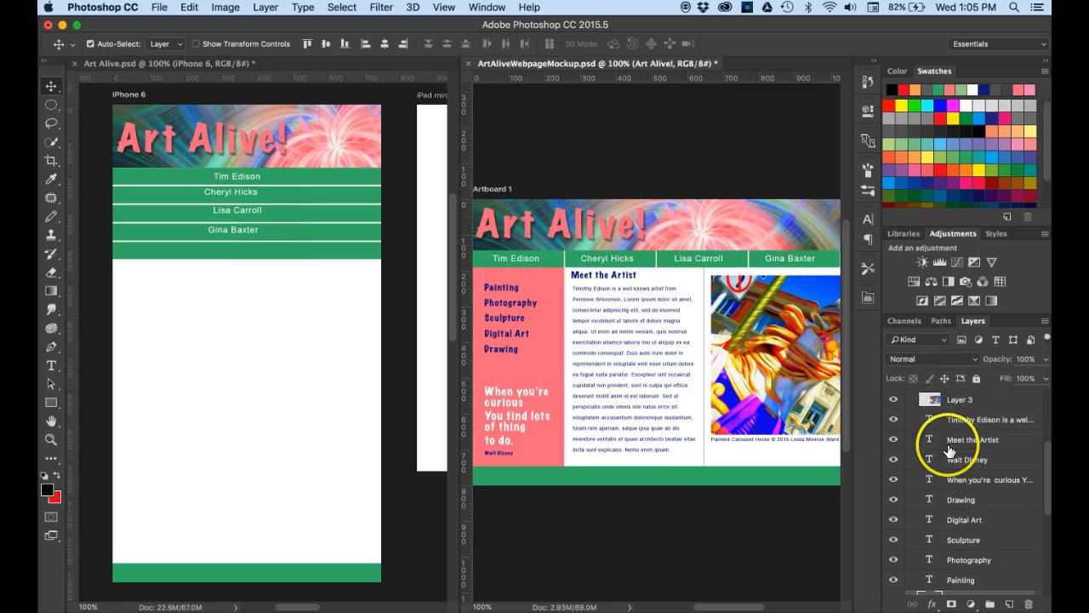
pyautogui.moveTo(956, 417); pyautogui.dragTo(232, 251)
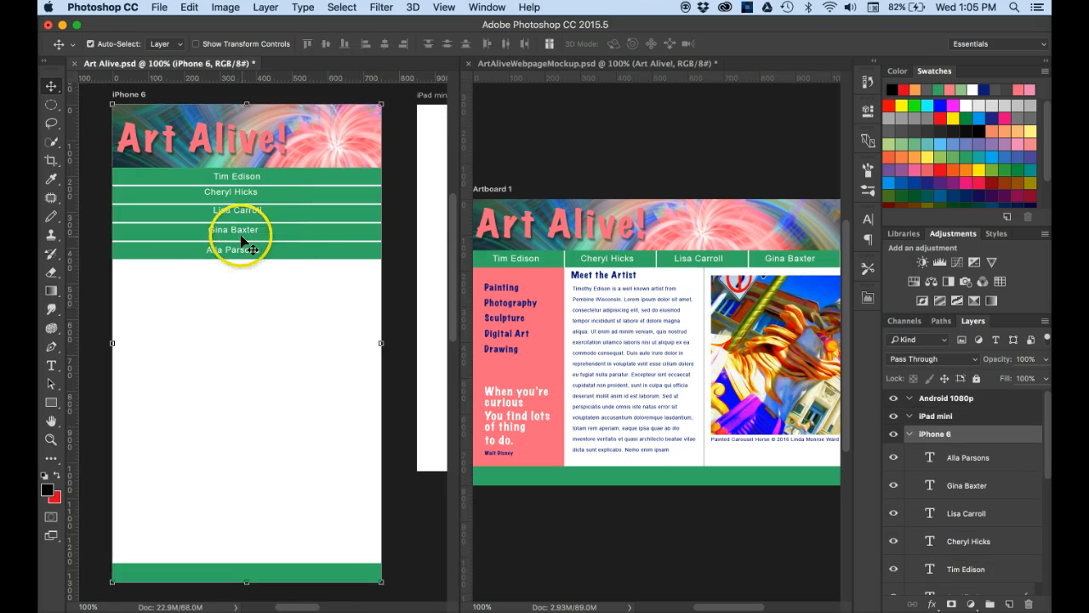
# - Nudge the second artist name label slightly right and down so it sits centred beneath the first one
pyautogui.click(237, 191)
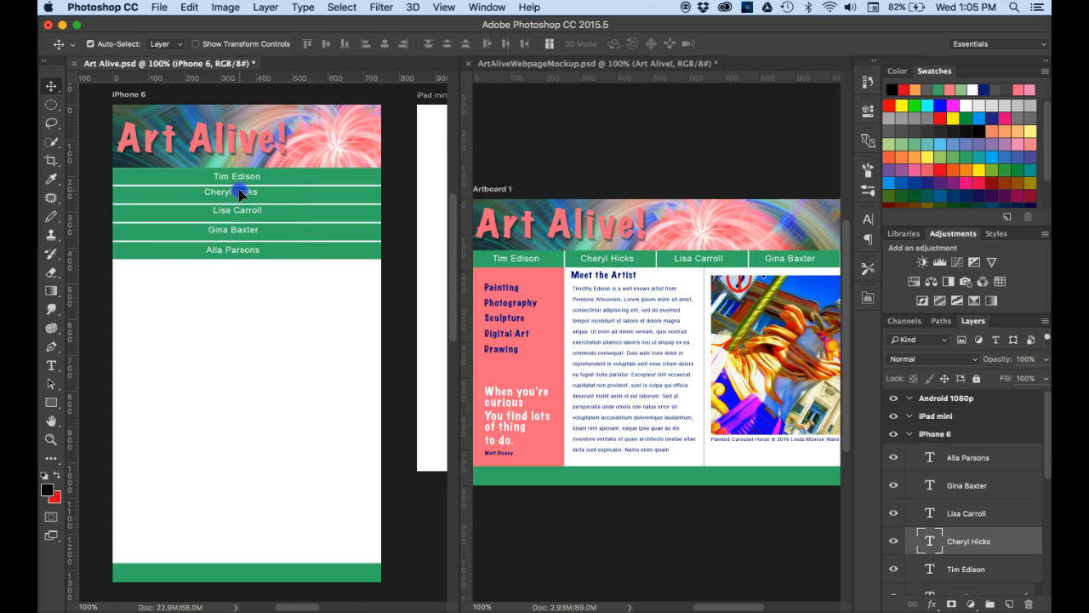
pyautogui.moveTo(239, 194); pyautogui.dragTo(244, 195)
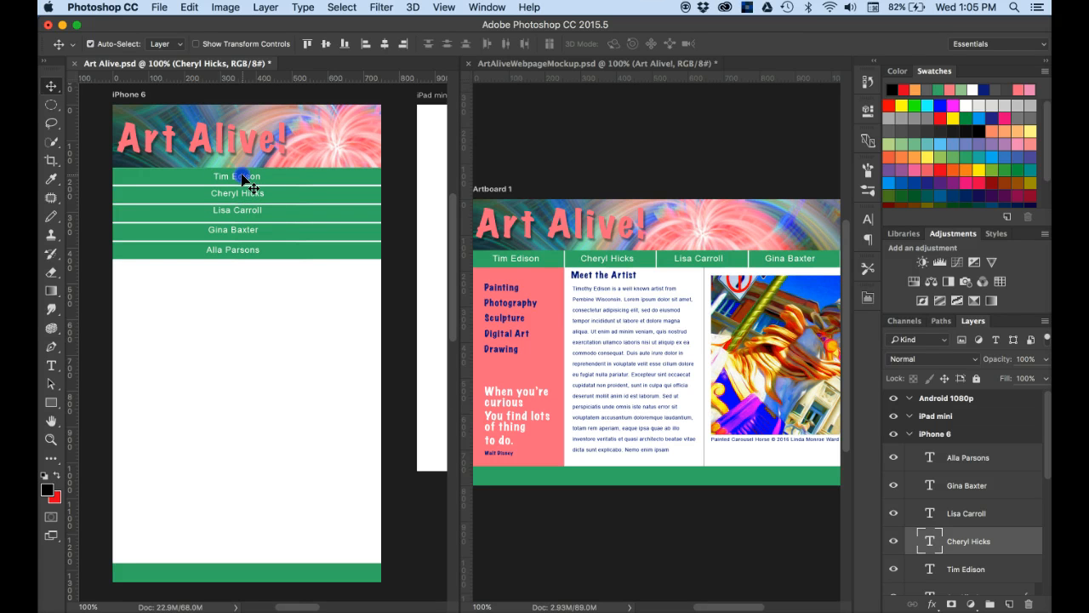
pyautogui.click(245, 181)
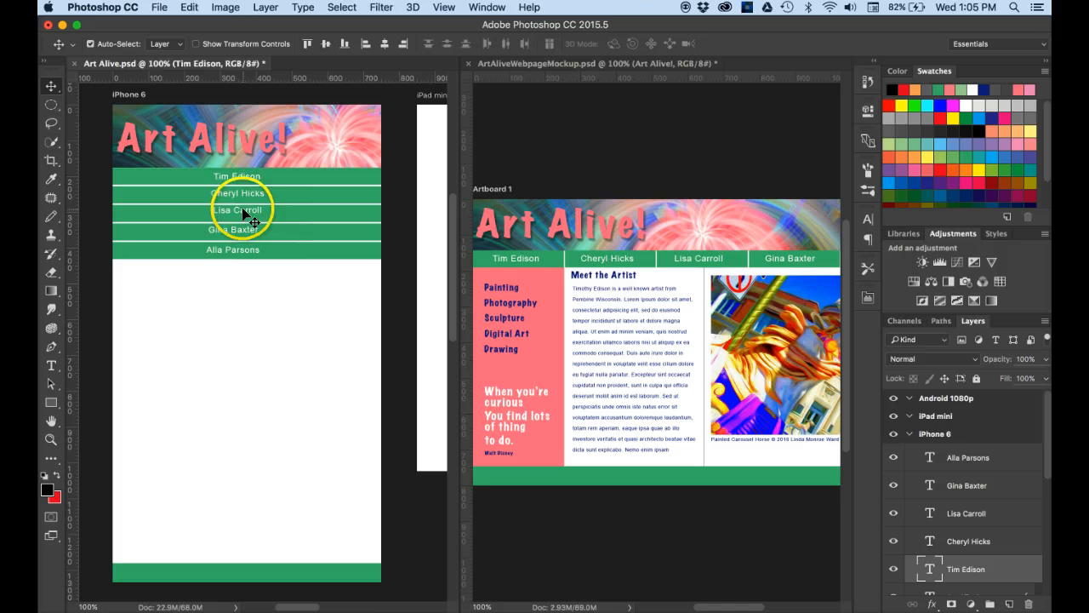
# - Align the horizontal centers of all five artist name labels on the iPhone 6 artboard and distribute them evenly by vertical centers
pyautogui.click(233, 252)
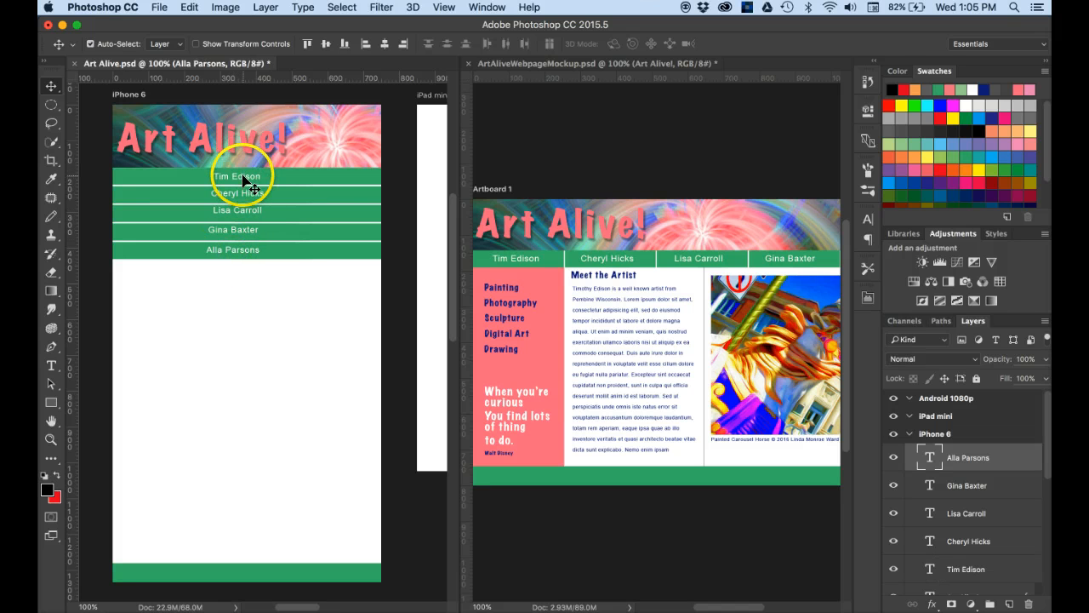
pyautogui.click(982, 458)
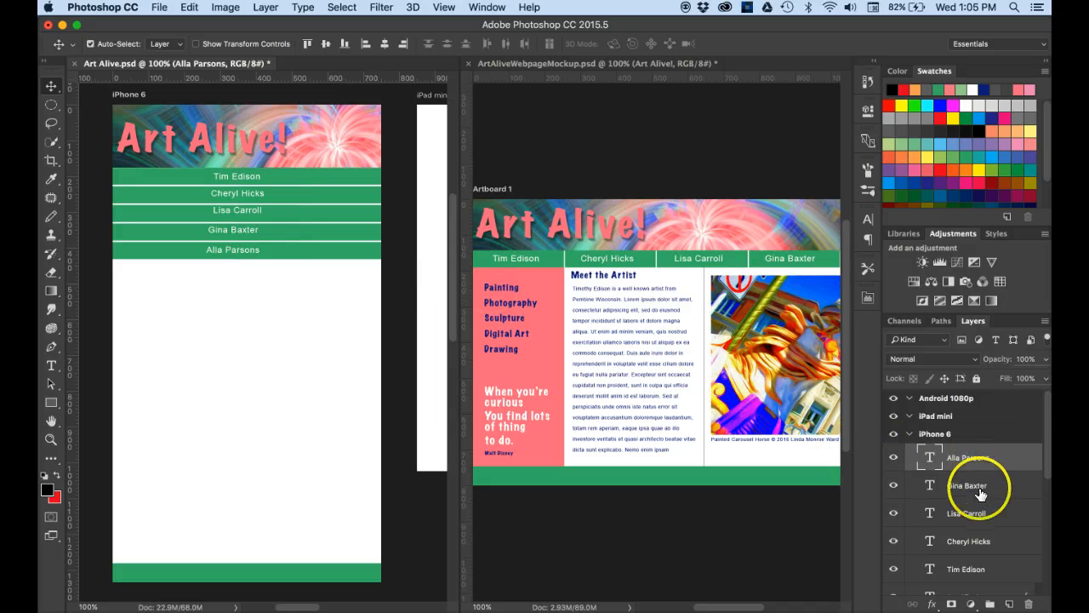
pyautogui.keyDown('shift'); pyautogui.click(973, 569); pyautogui.keyUp('shift')
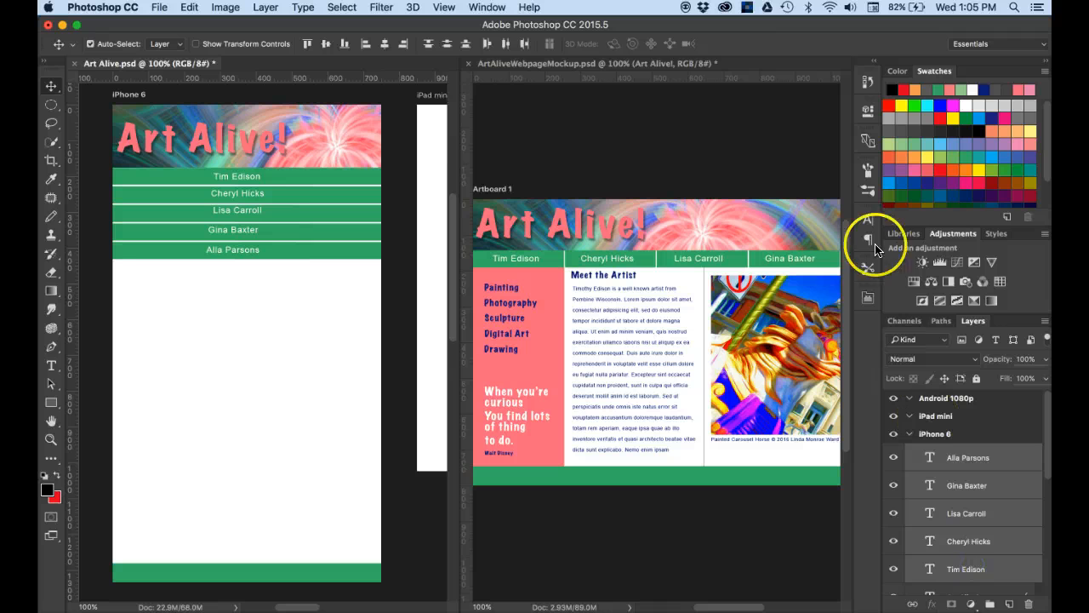
pyautogui.click(384, 46)
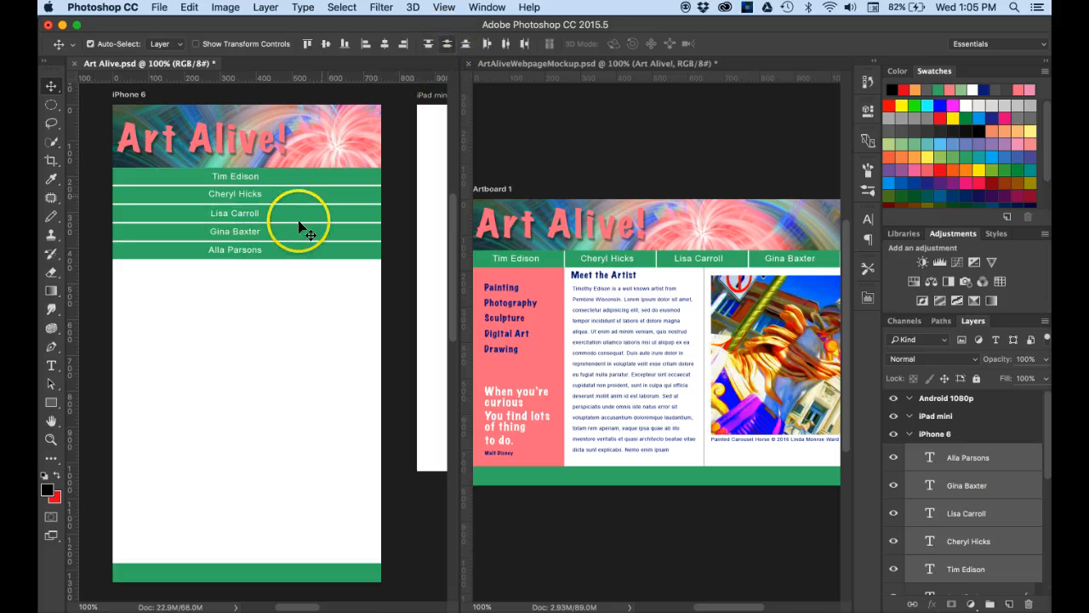
pyautogui.click(252, 313)
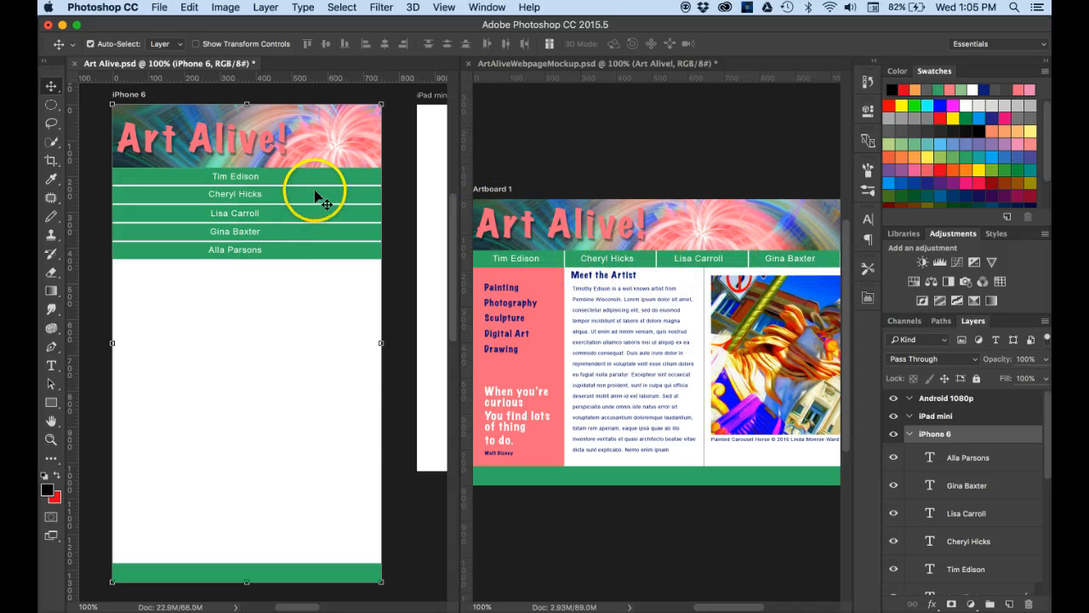
pyautogui.click(264, 291)
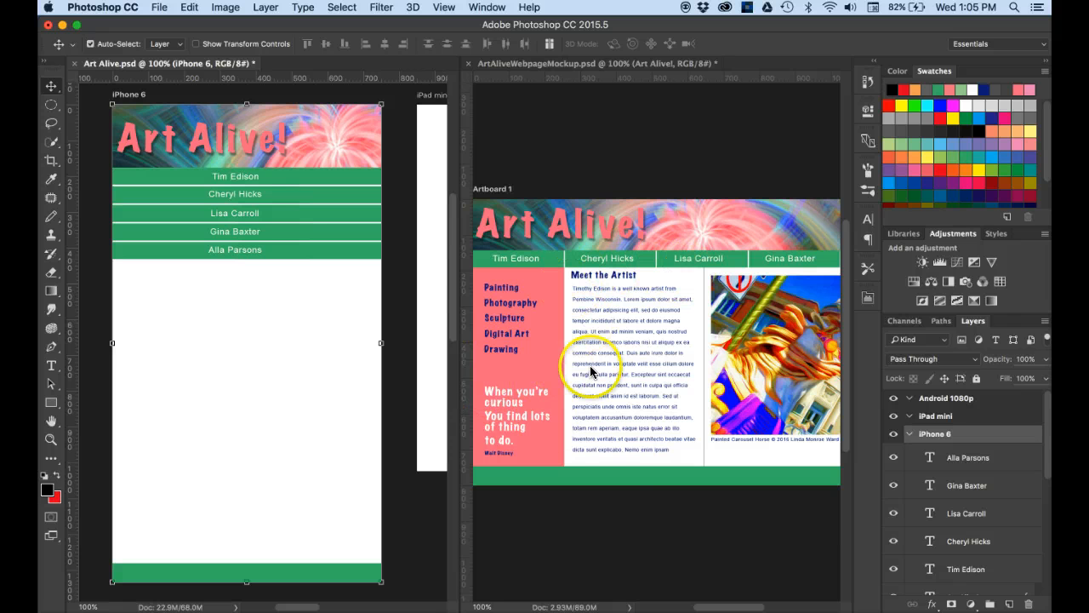
# - Copy the mockup's Meet the Artist heading and biography paragraph onto the iPhone 6 artboard, left-aligned below the buttons
pyautogui.click(624, 279)
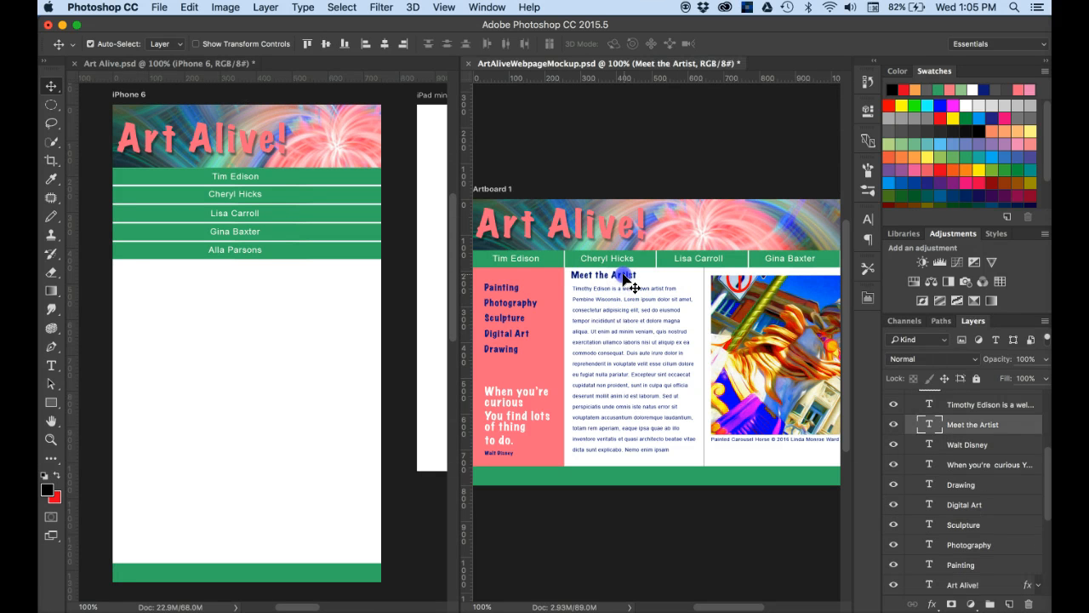
pyautogui.moveTo(946, 425); pyautogui.dragTo(152, 272)
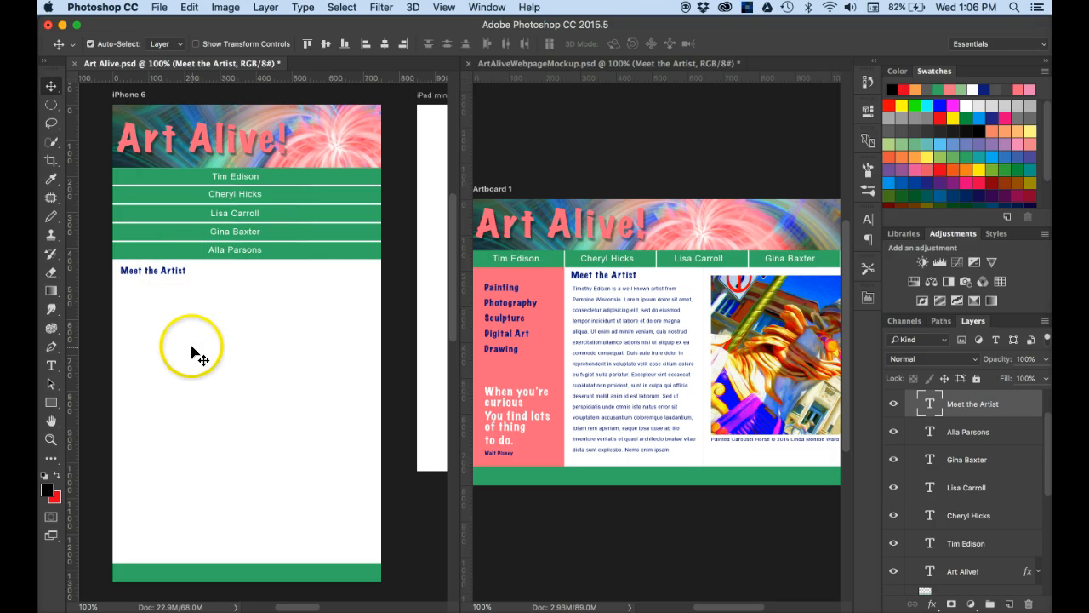
pyautogui.click(647, 415)
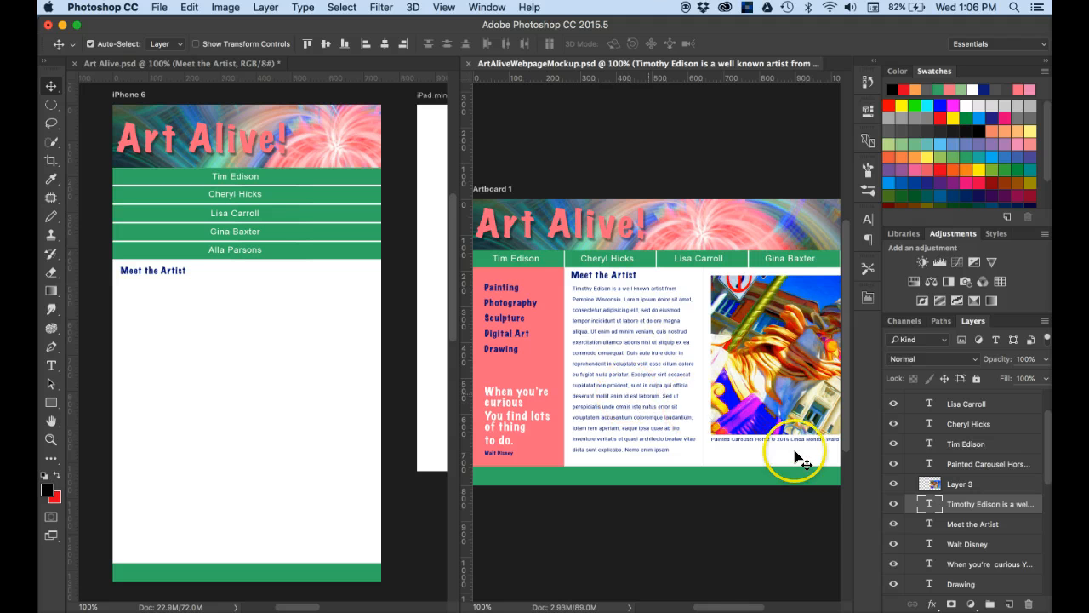
pyautogui.moveTo(921, 517); pyautogui.dragTo(164, 361)
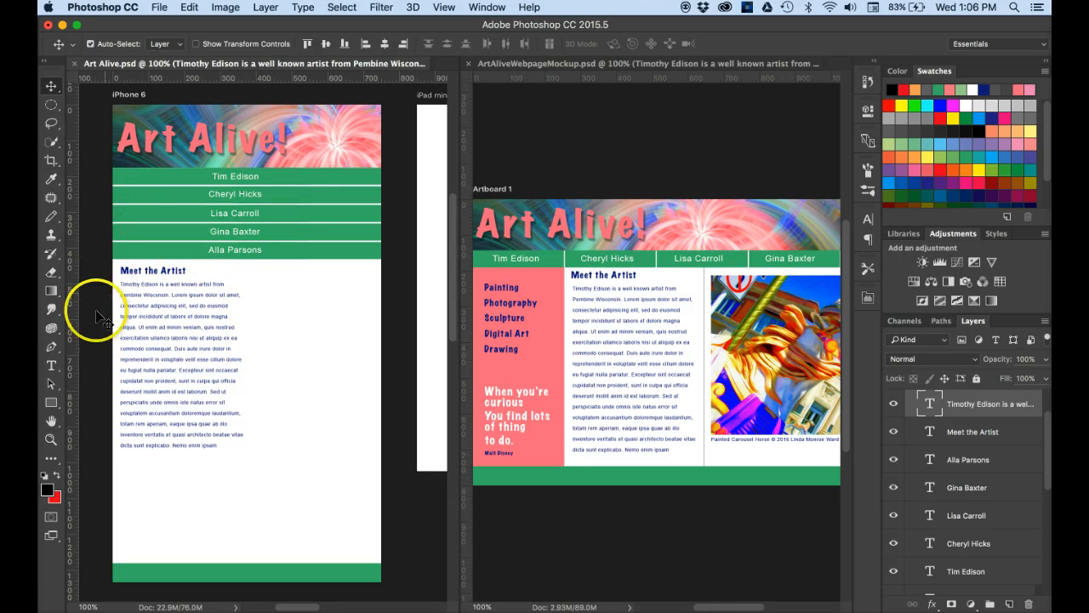
# - Widen the biography text box to nearly the full iPhone 6 artboard width and shorten its height to fit the reflowed text
pyautogui.click(53, 371)
pyautogui.click(174, 363)
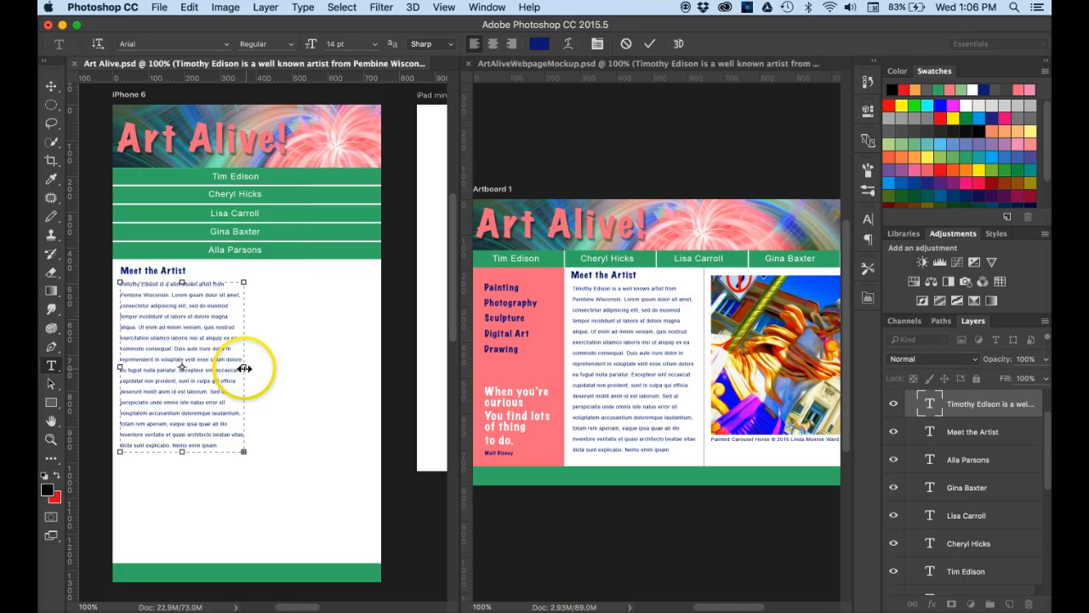
pyautogui.moveTo(245, 367); pyautogui.dragTo(366, 360)
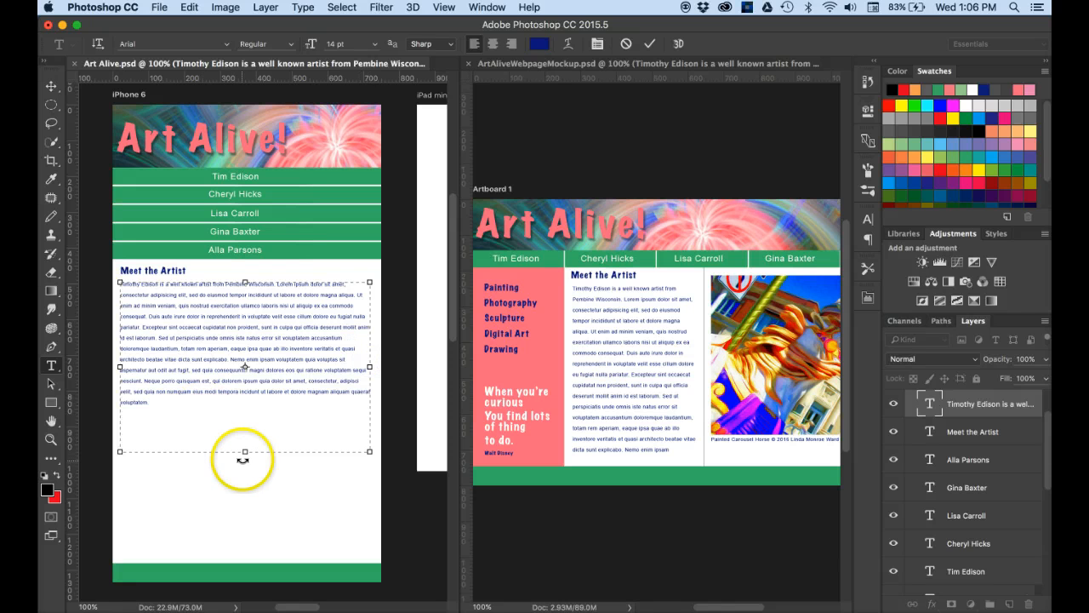
pyautogui.moveTo(245, 451); pyautogui.dragTo(243, 411)
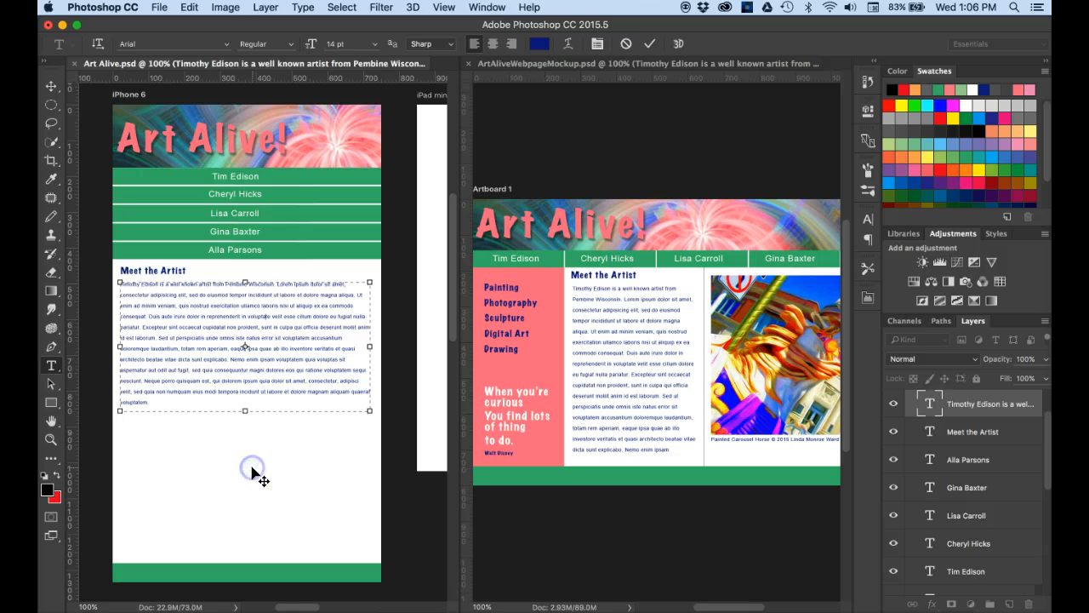
pyautogui.press('Return')
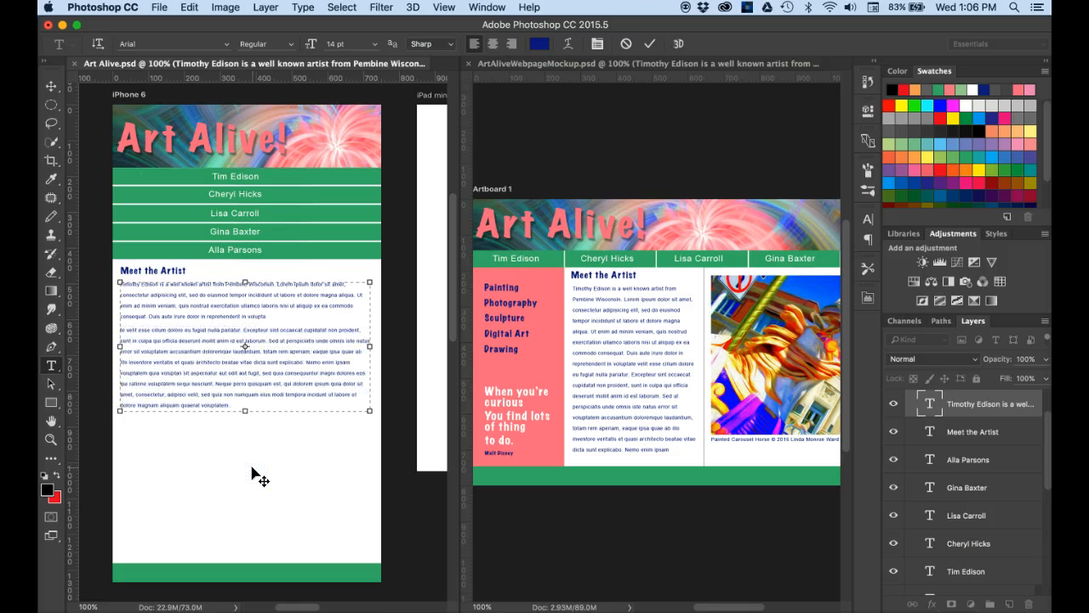
pyautogui.press('BackSpace')
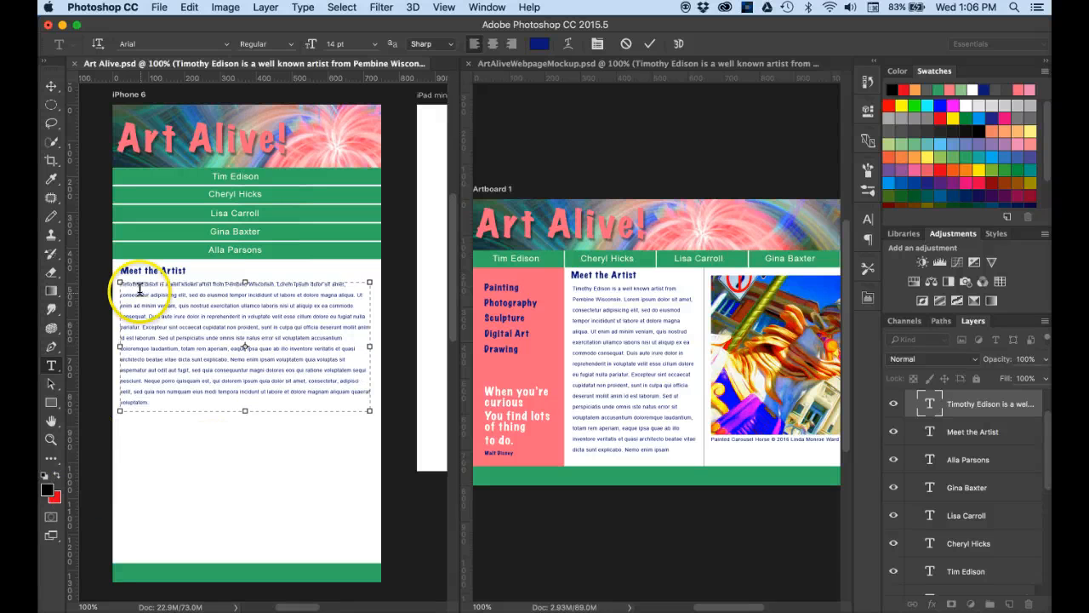
pyautogui.click(53, 88)
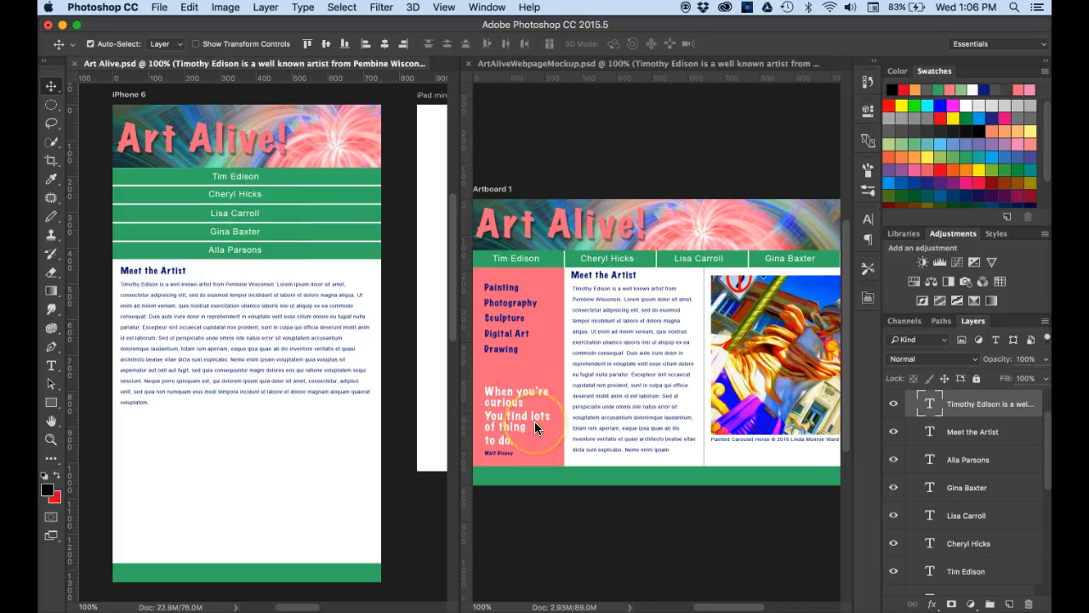
# - Set the iPhone 6 artboard's height to 1500 px
pyautogui.click(282, 460)
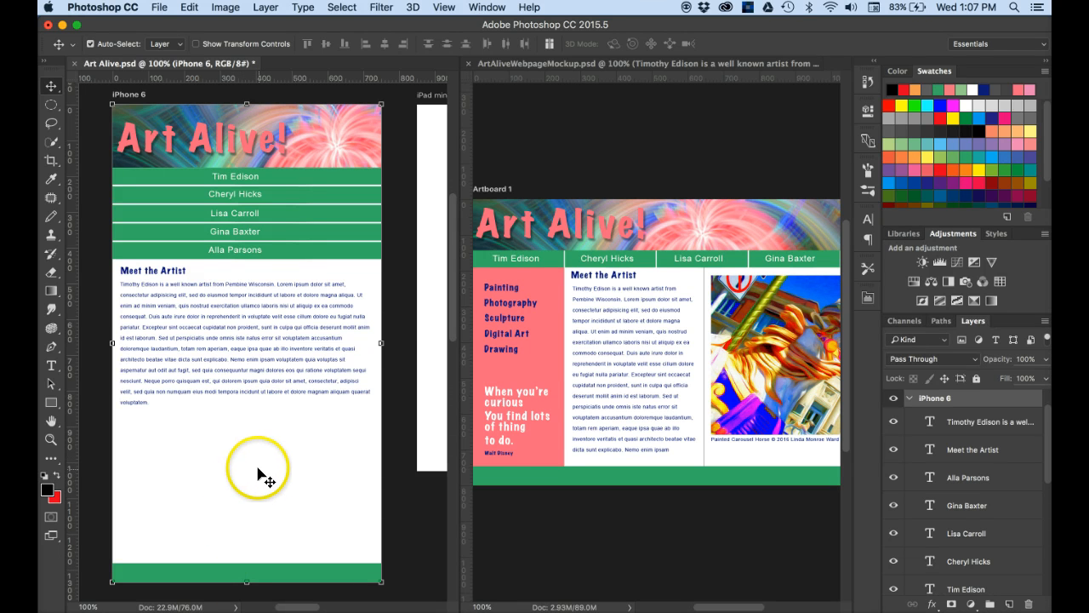
pyautogui.press('super')
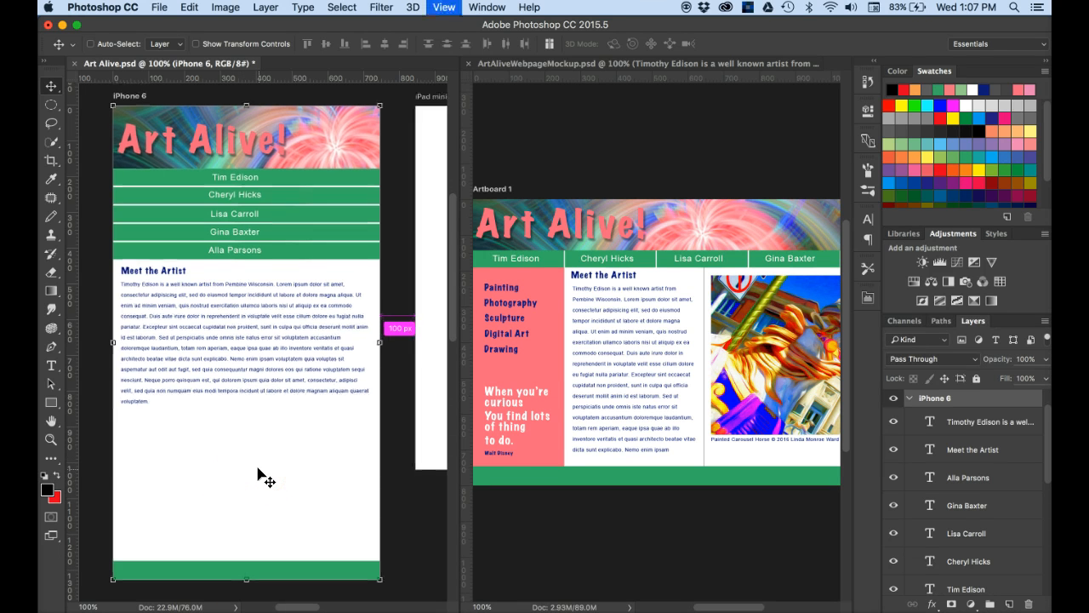
pyautogui.press('super+minus')
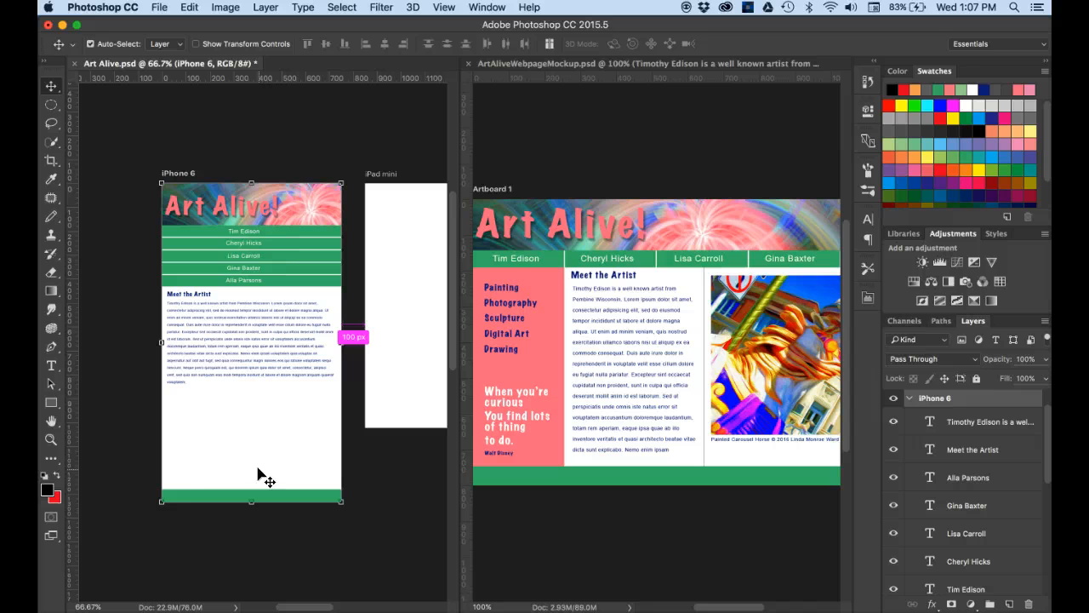
pyautogui.click(254, 400)
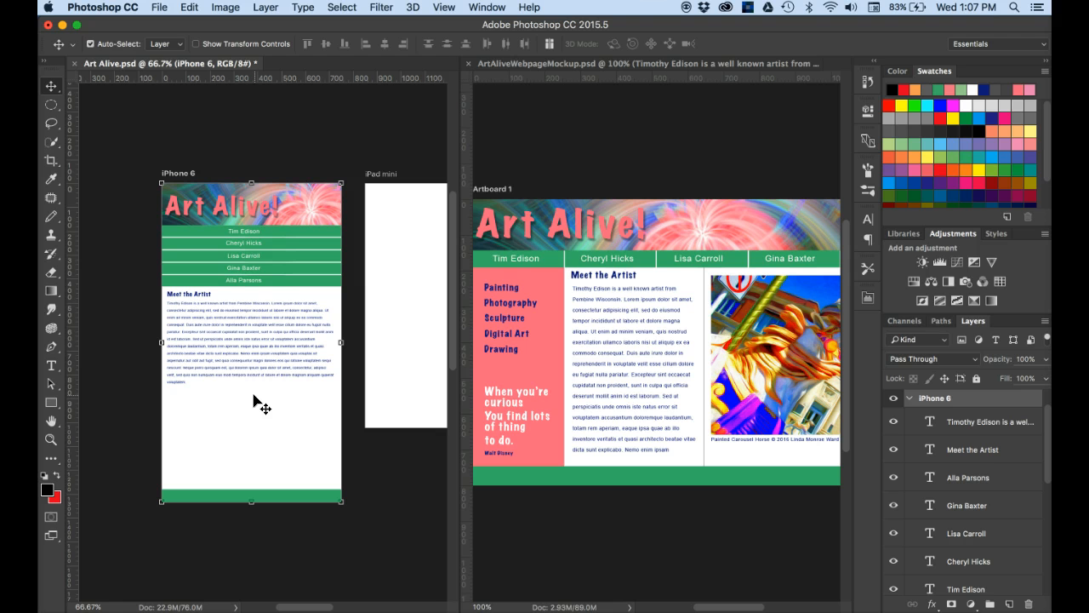
pyautogui.click(866, 109)
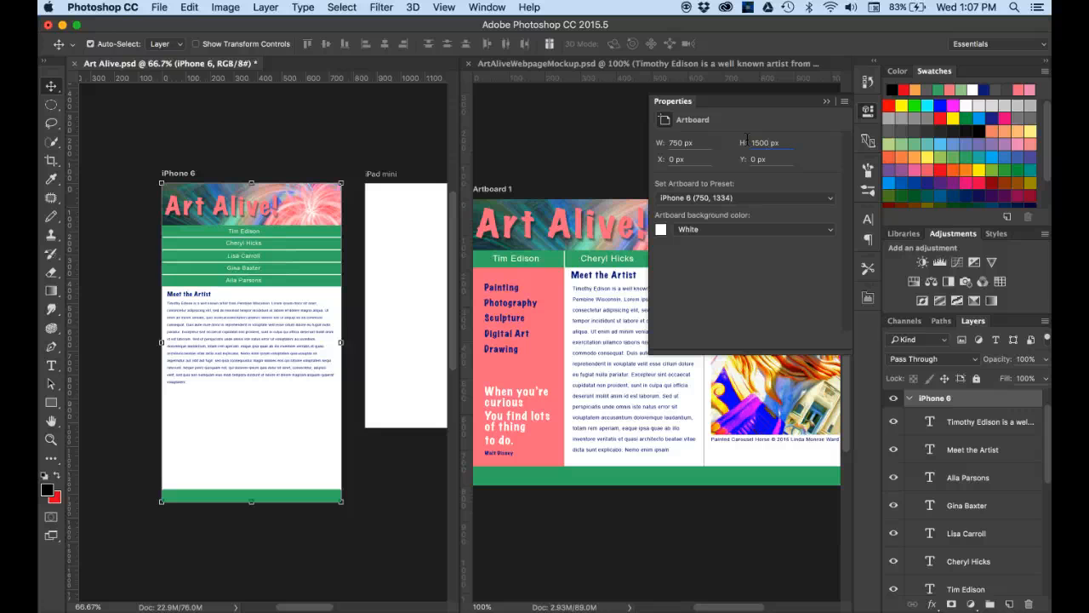
pyautogui.press('Return')
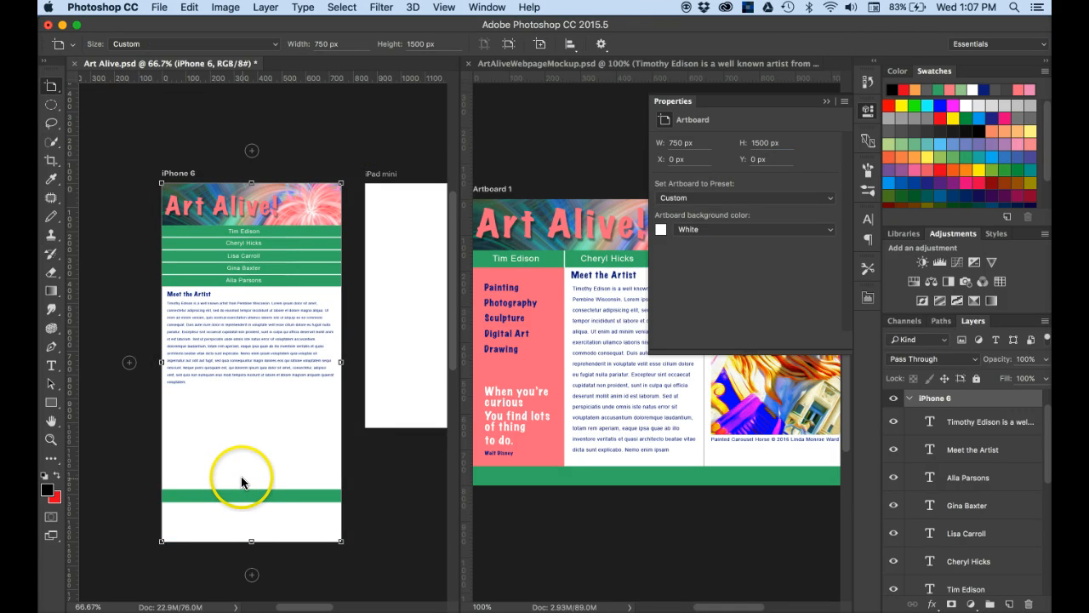
# - Move the green footer bar down to the bottom edge of the iPhone 6 artboard
pyautogui.press('v')
pyautogui.click(253, 496)
pyautogui.moveTo(249, 495); pyautogui.dragTo(248, 537)
pyautogui.click(247, 503)
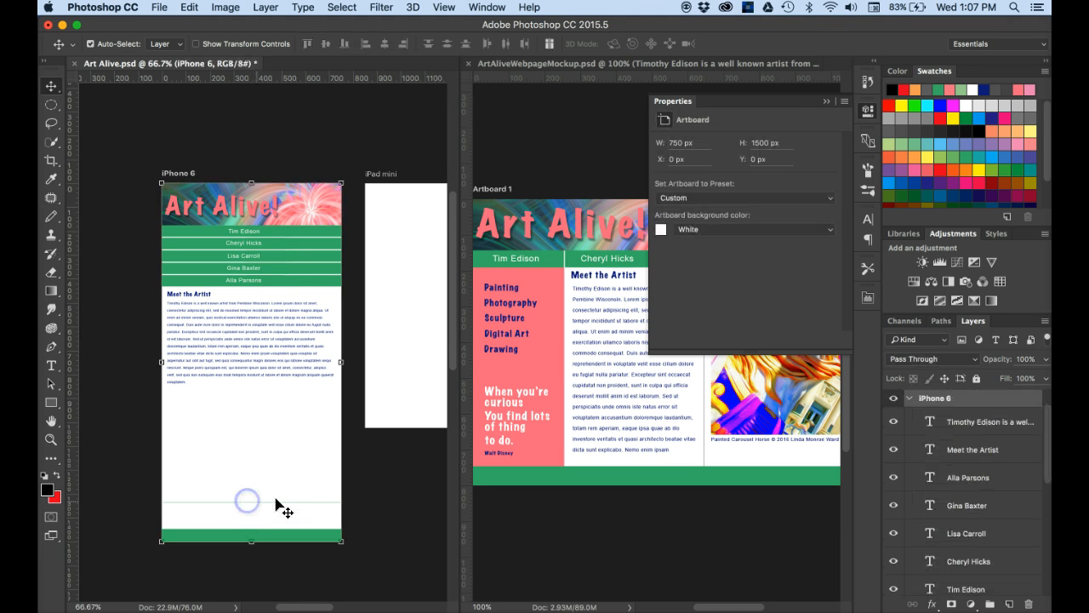
pyautogui.click(372, 509)
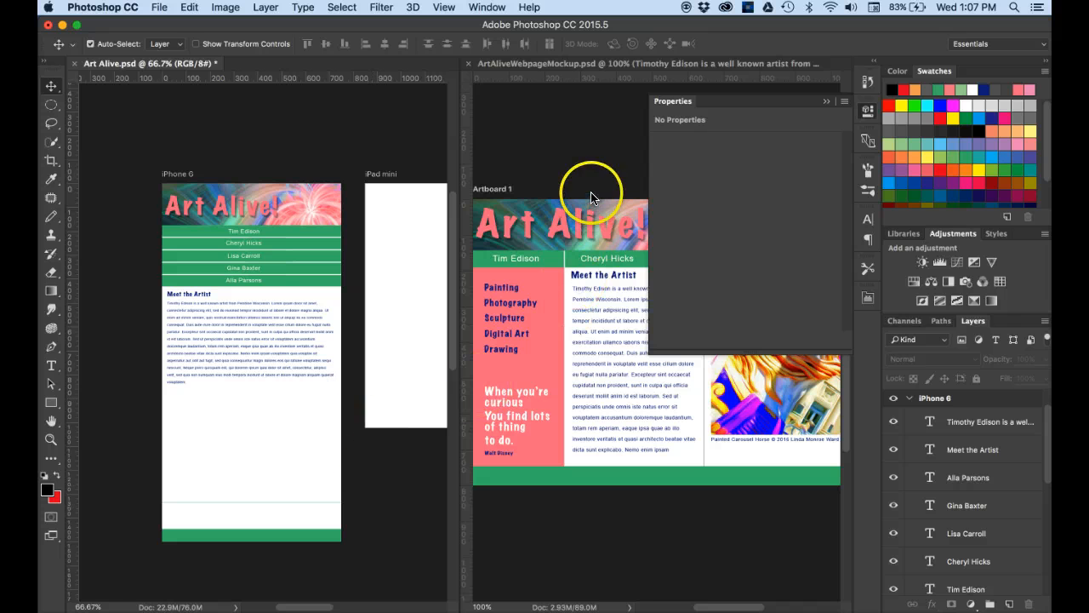
# - Copy the mockup's carousel horse picture onto the iPhone 6 artboard, left-aligned below the biography paragraph
pyautogui.click(602, 153)
pyautogui.click(825, 101)
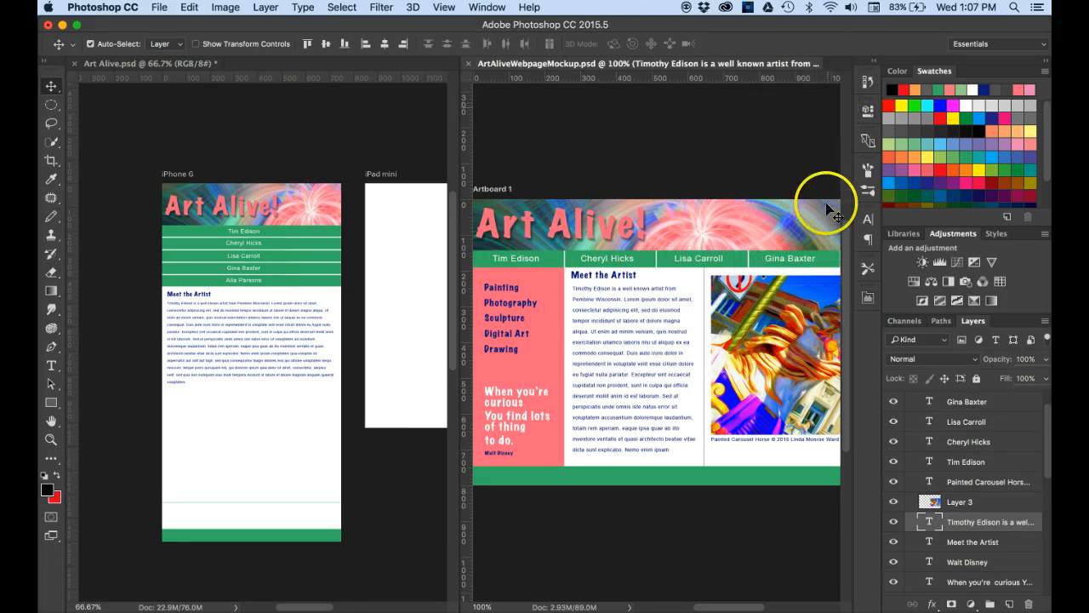
pyautogui.click(800, 360)
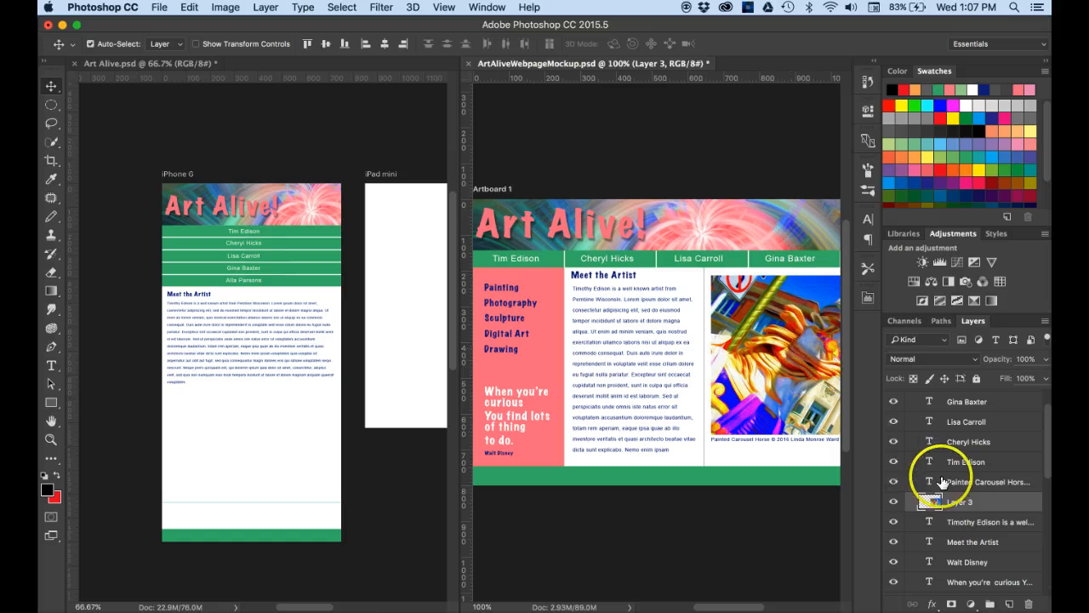
pyautogui.moveTo(940, 502); pyautogui.dragTo(228, 436)
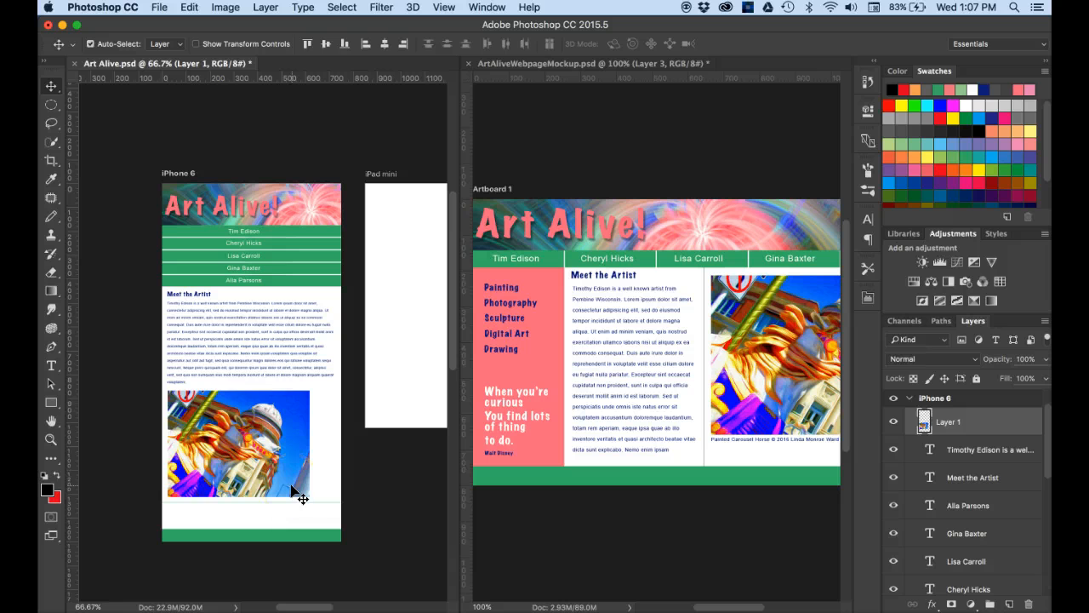
# - Scale the carousel horse picture to about 117% so it spans the width of the biography text
pyautogui.press('super+t')
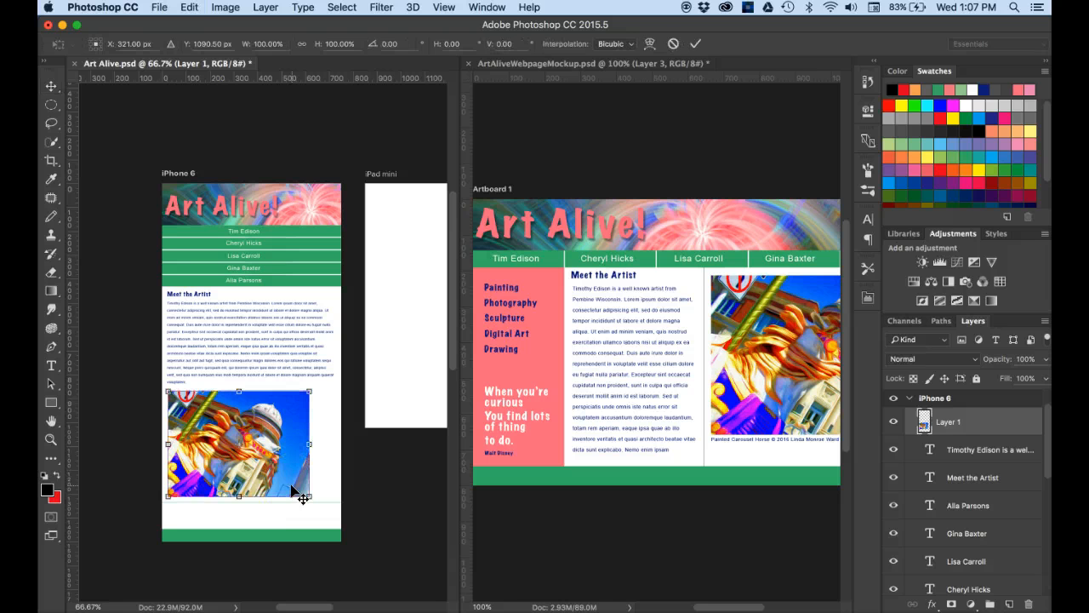
pyautogui.moveTo(309, 497); pyautogui.dragTo(325, 522)
pyautogui.rightClick(379, 534)
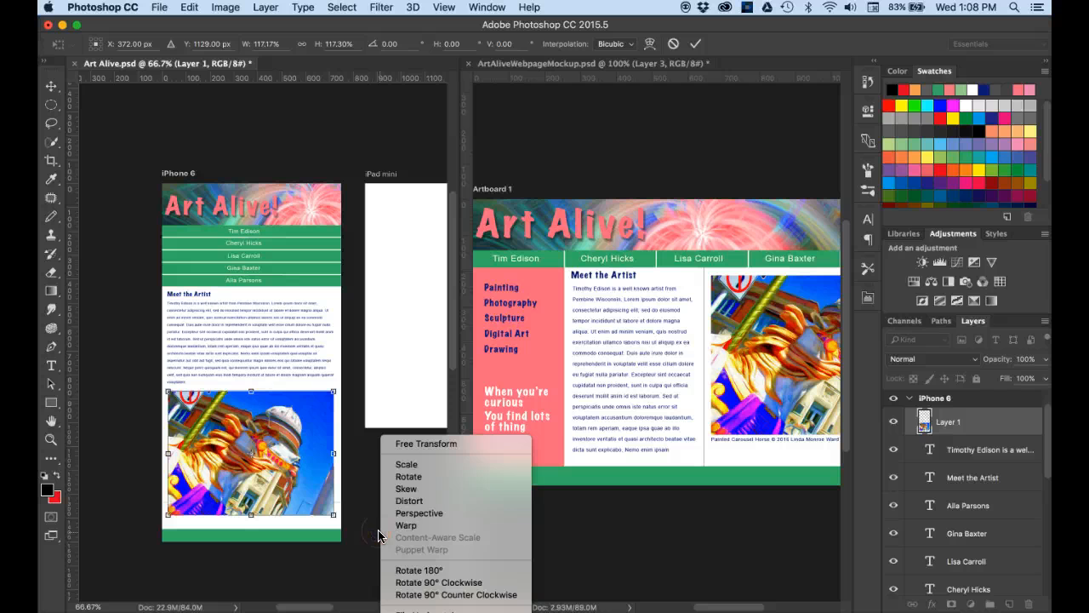
pyautogui.click(379, 536)
pyautogui.press('Return')
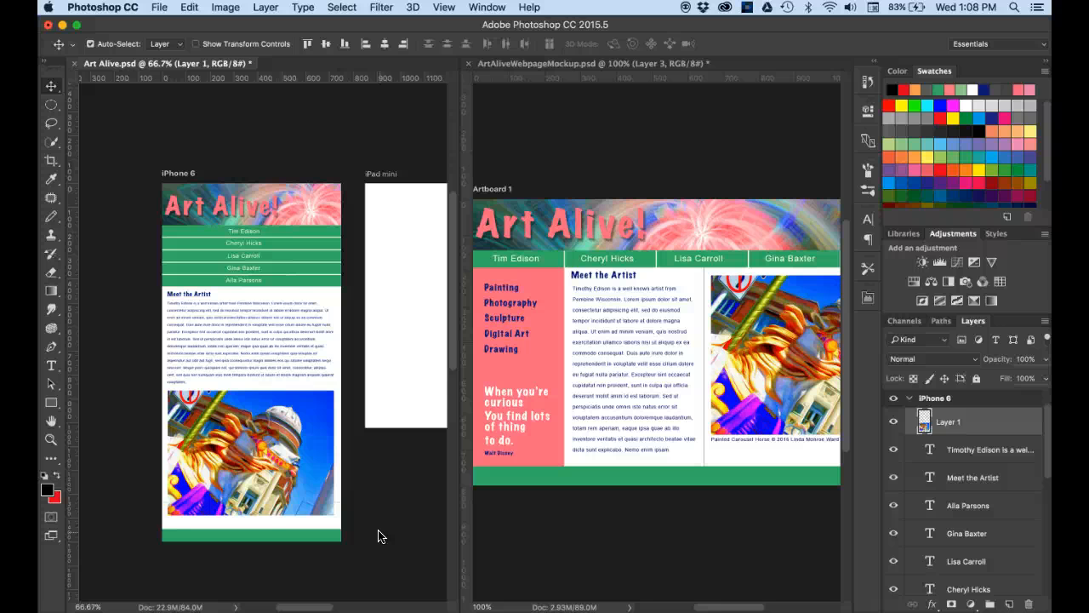
# - Nudge the carousel horse picture slightly upward, closer to the biography paragraph
pyautogui.moveTo(439, 417); pyautogui.dragTo(485, 378)
pyautogui.moveTo(519, 416); pyautogui.dragTo(267, 438)
pyautogui.press('Up')
pyautogui.press('Up')
pyautogui.press('Up')
pyautogui.press('Up')
pyautogui.press('Up')
pyautogui.press('Up')
pyautogui.press('Up')
pyautogui.press('Up')
pyautogui.press('Up')
pyautogui.press('Up')
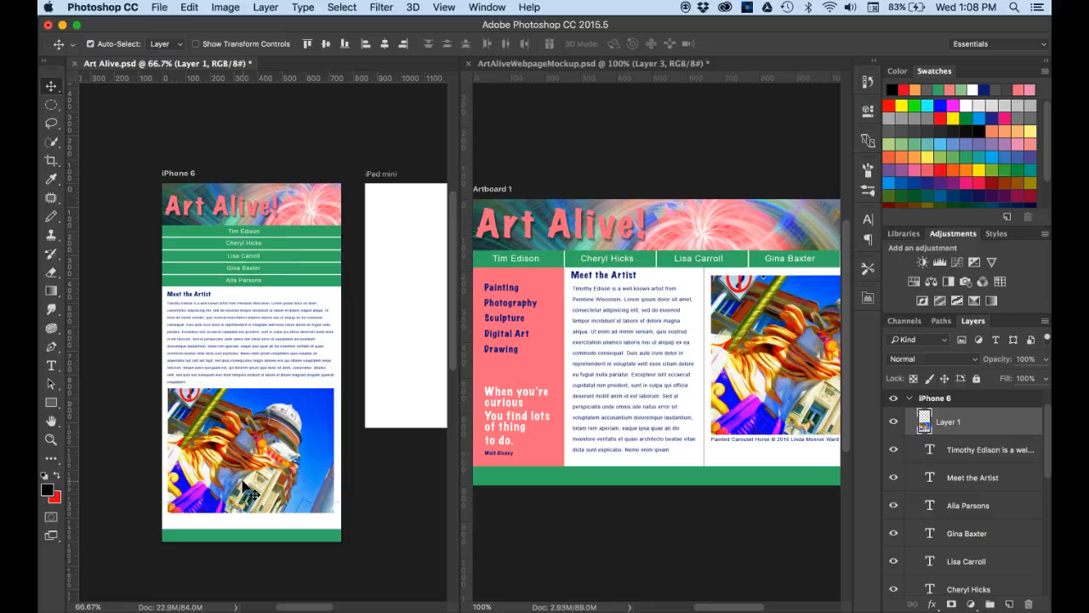
# - Copy the mockup's pink sidebar onto the iPhone 6 artboard, placing it at the lower left over the picture
pyautogui.click(499, 364)
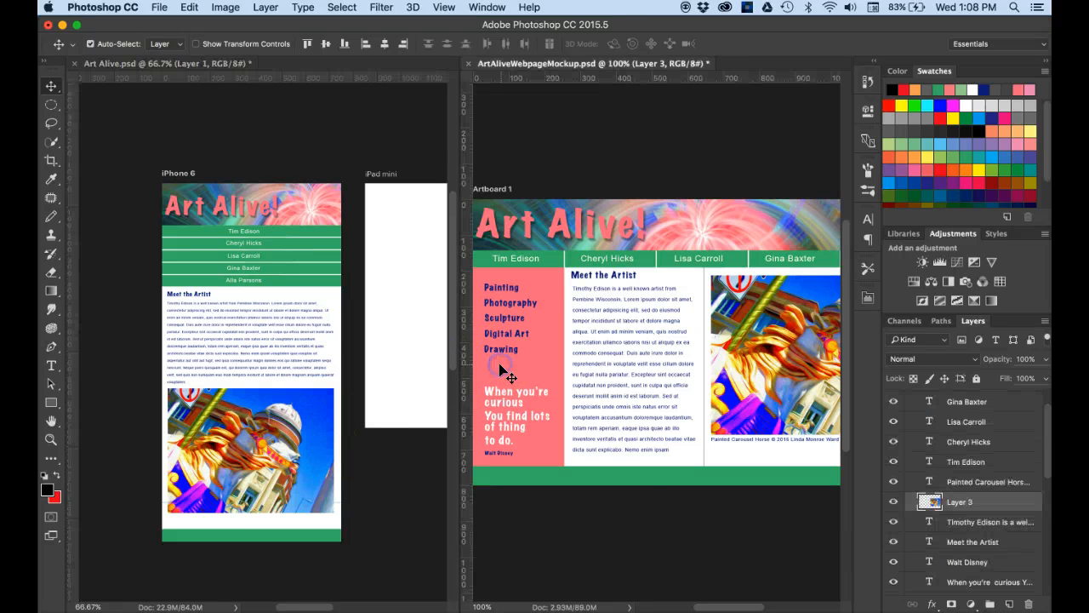
pyautogui.click(500, 367)
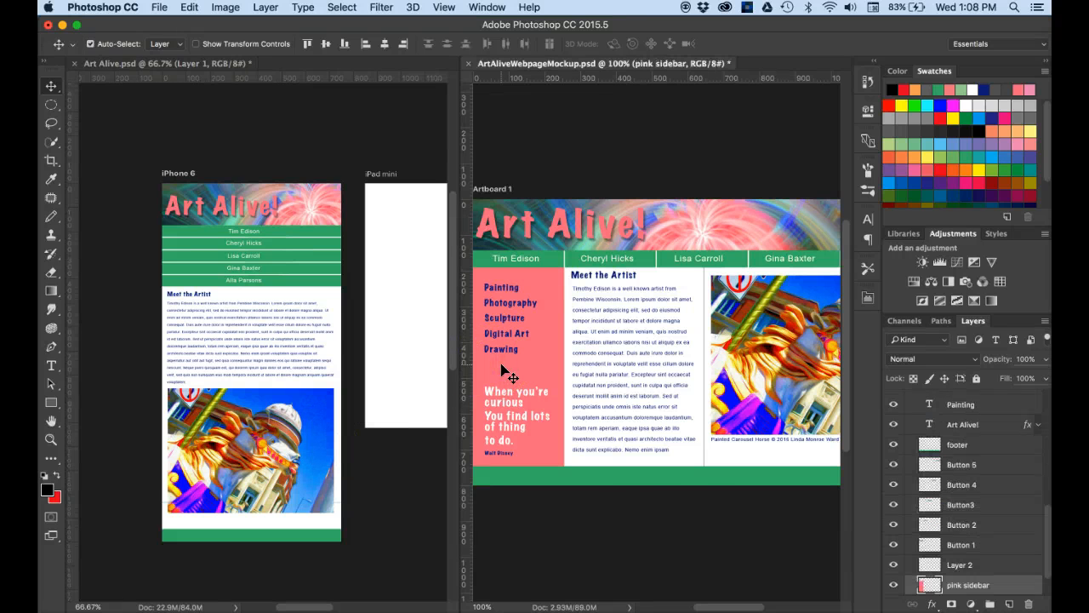
pyautogui.moveTo(931, 582); pyautogui.dragTo(254, 441)
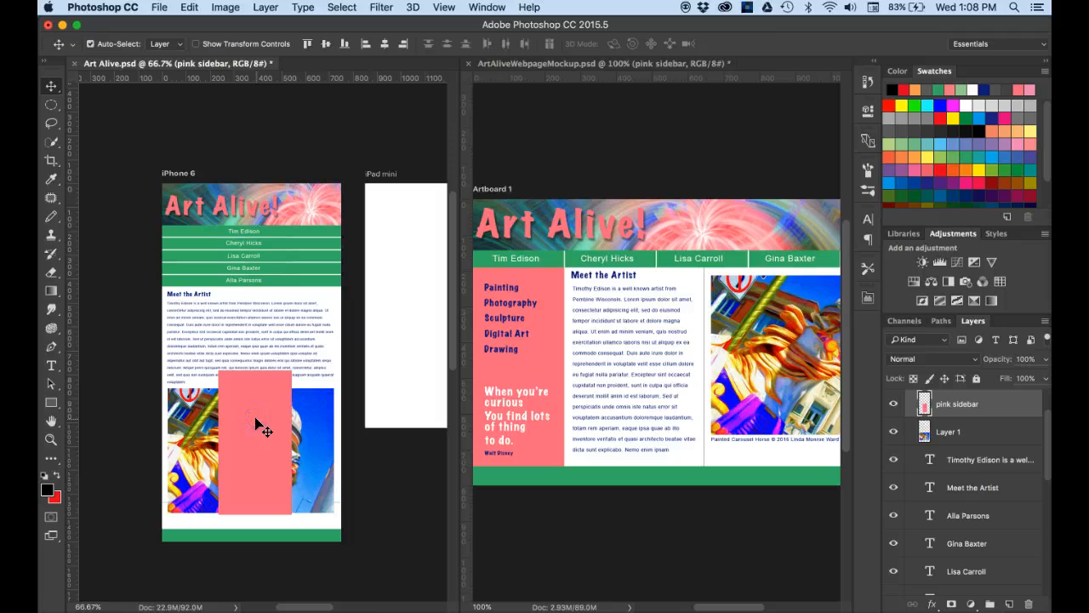
pyautogui.moveTo(256, 422); pyautogui.dragTo(202, 437)
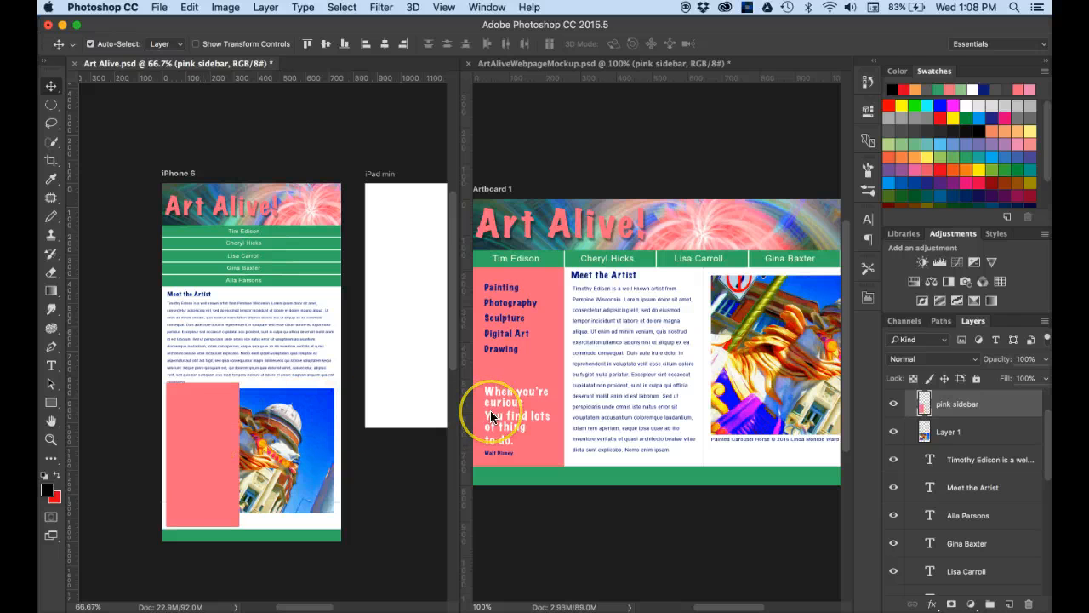
# - Reshape the pink sidebar into a thin full-width band between picture and footer, about 255% wide and 9% high
pyautogui.press('super+t')
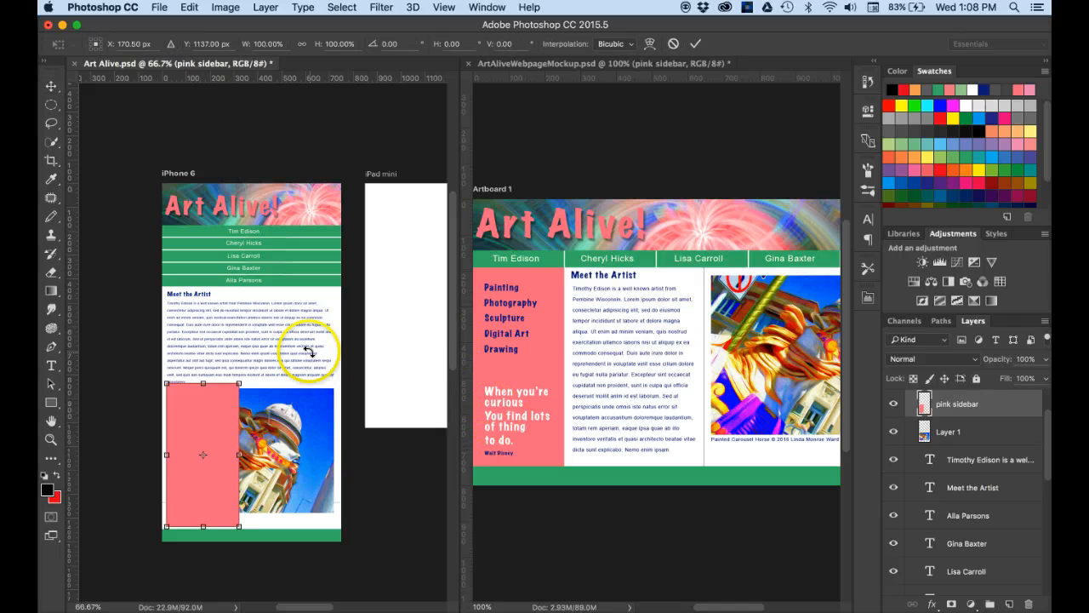
pyautogui.moveTo(202, 384); pyautogui.dragTo(343, 519)
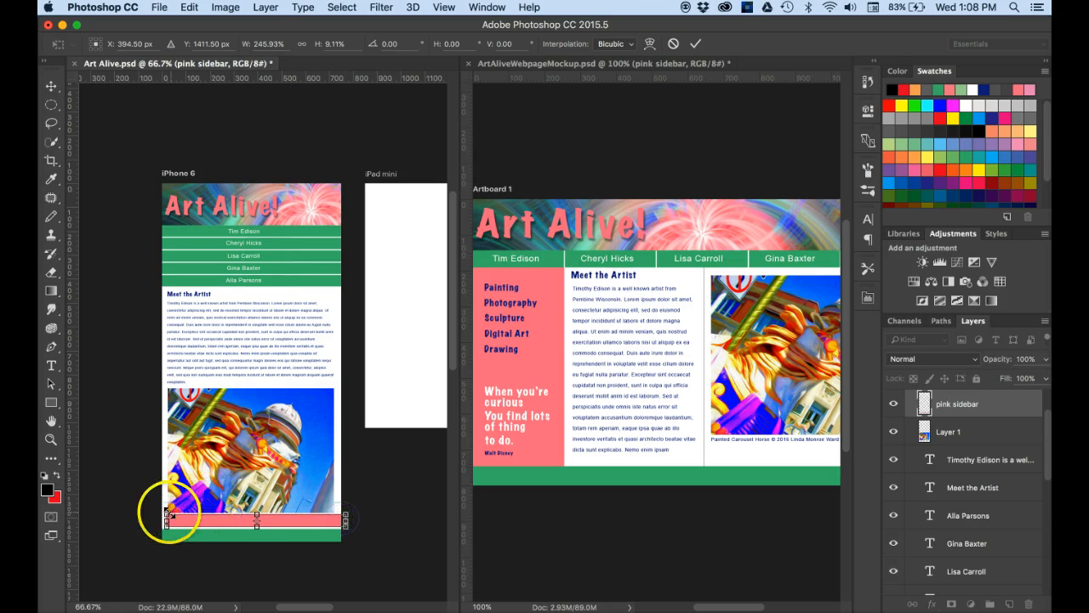
pyautogui.moveTo(166, 520); pyautogui.dragTo(160, 520)
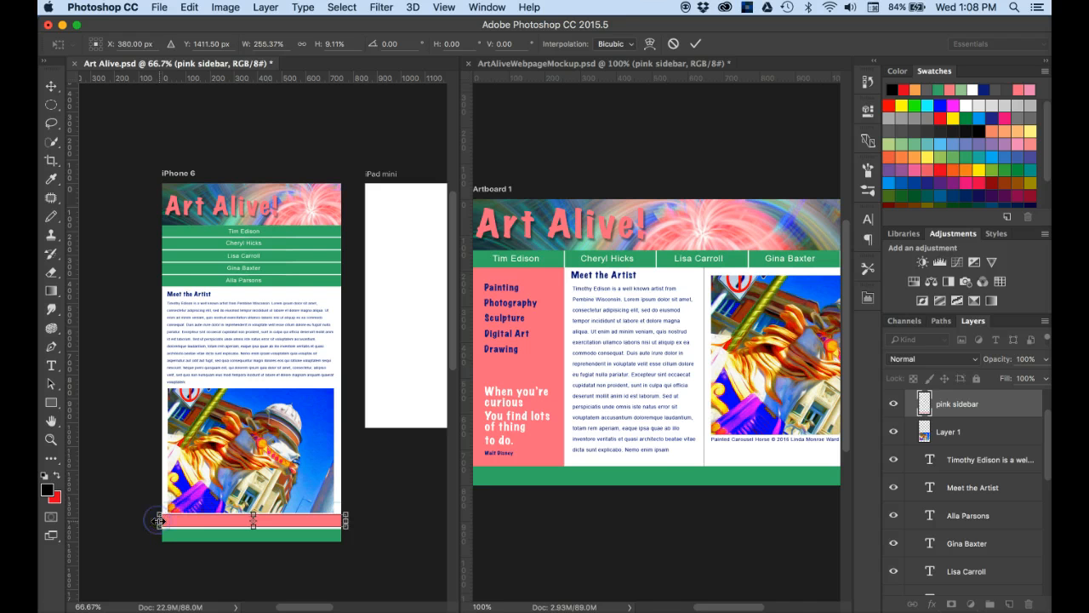
pyautogui.press('Return')
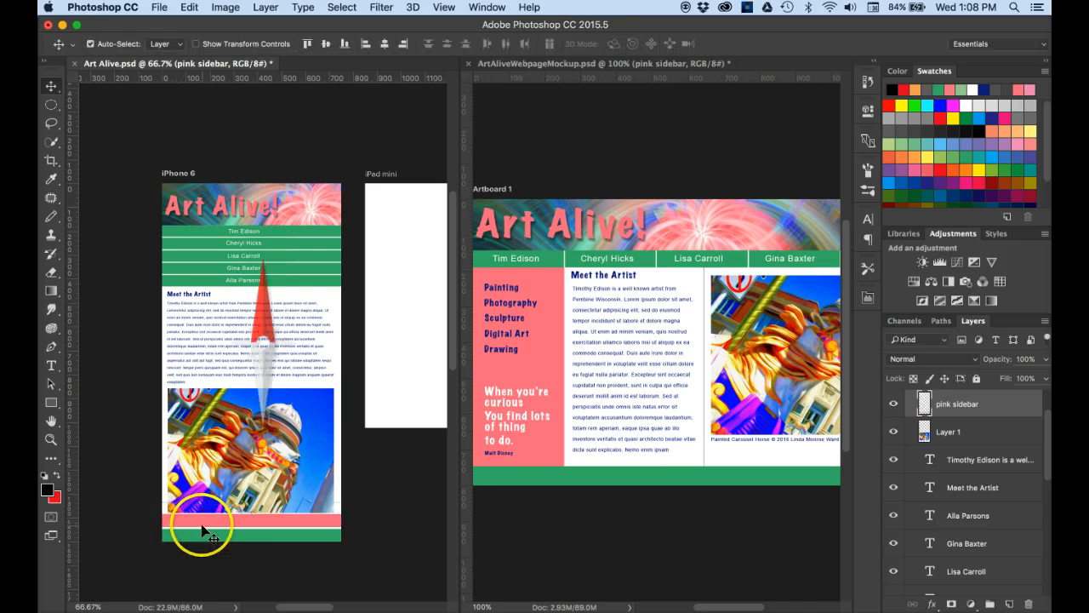
pyautogui.click(232, 521)
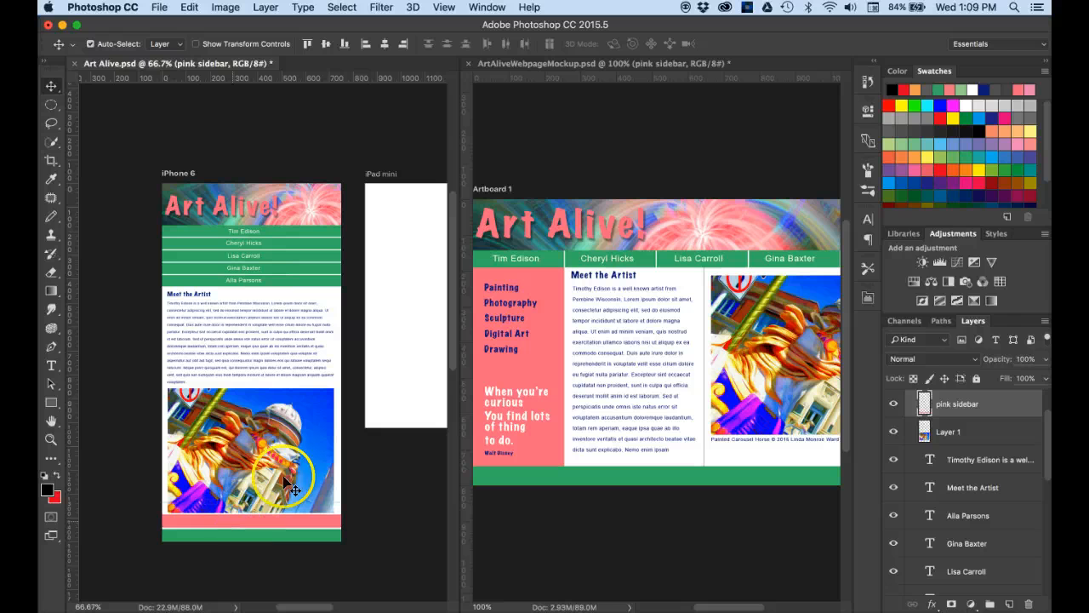
pyautogui.click(138, 328)
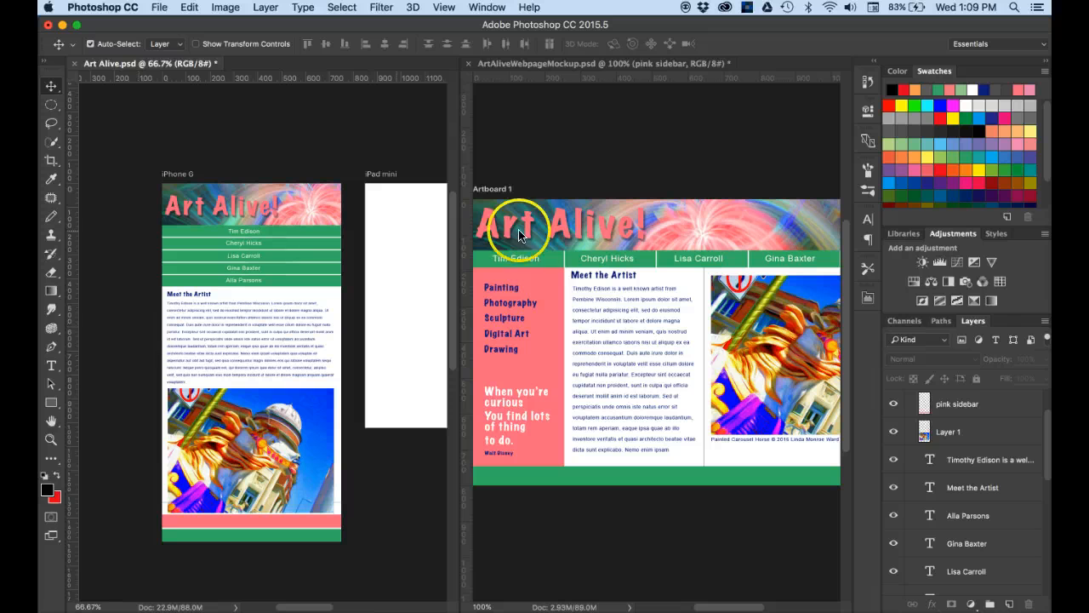
# - Copy the mockup's "When you're curious You find lots of thing to do." quote onto the iPhone 6 artboard
pyautogui.click(526, 397)
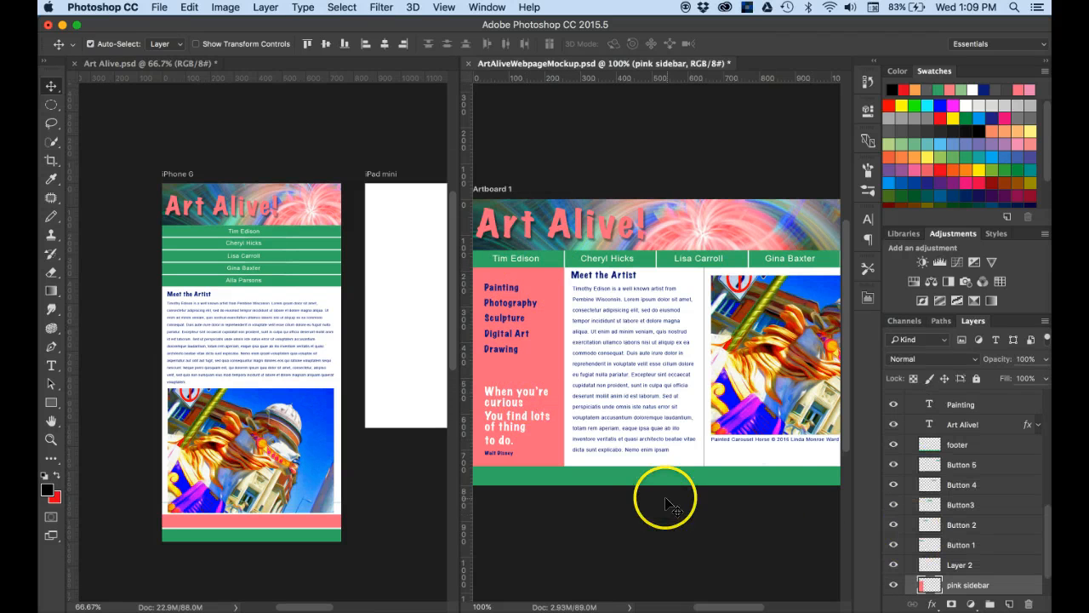
pyautogui.click(537, 420)
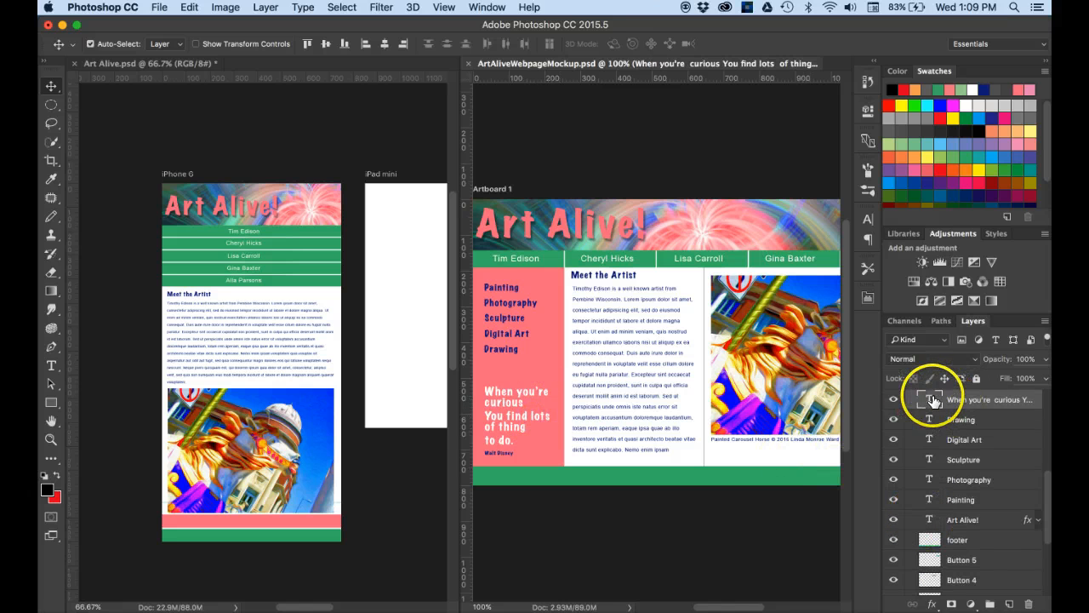
pyautogui.moveTo(929, 398); pyautogui.dragTo(247, 453)
pyautogui.click(244, 438)
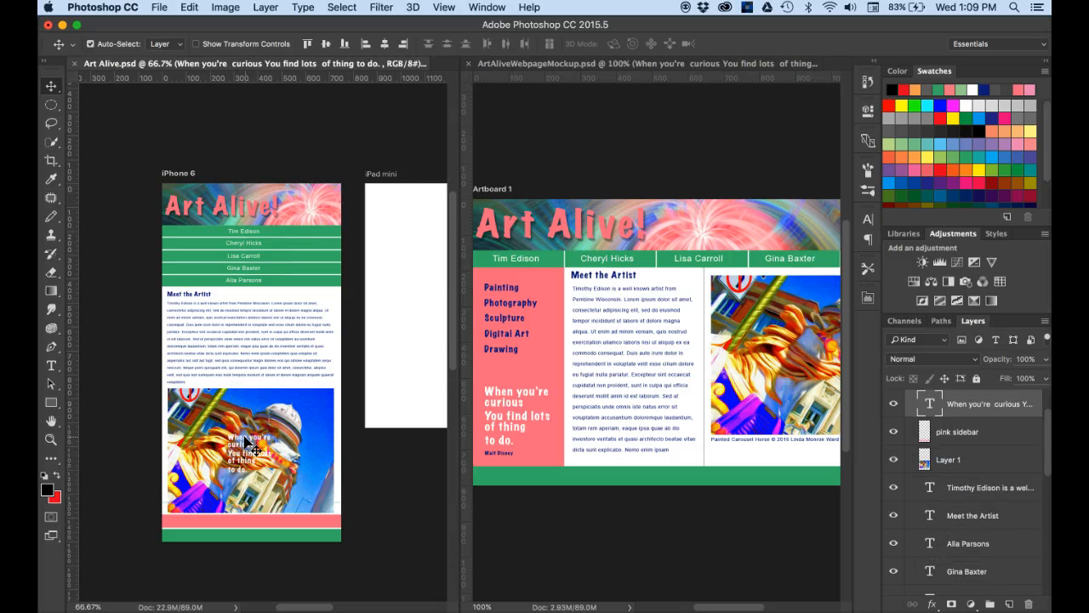
# - Try to reposition the quote toward the pink band while its text is open for editing
pyautogui.click(51, 365)
pyautogui.click(242, 440)
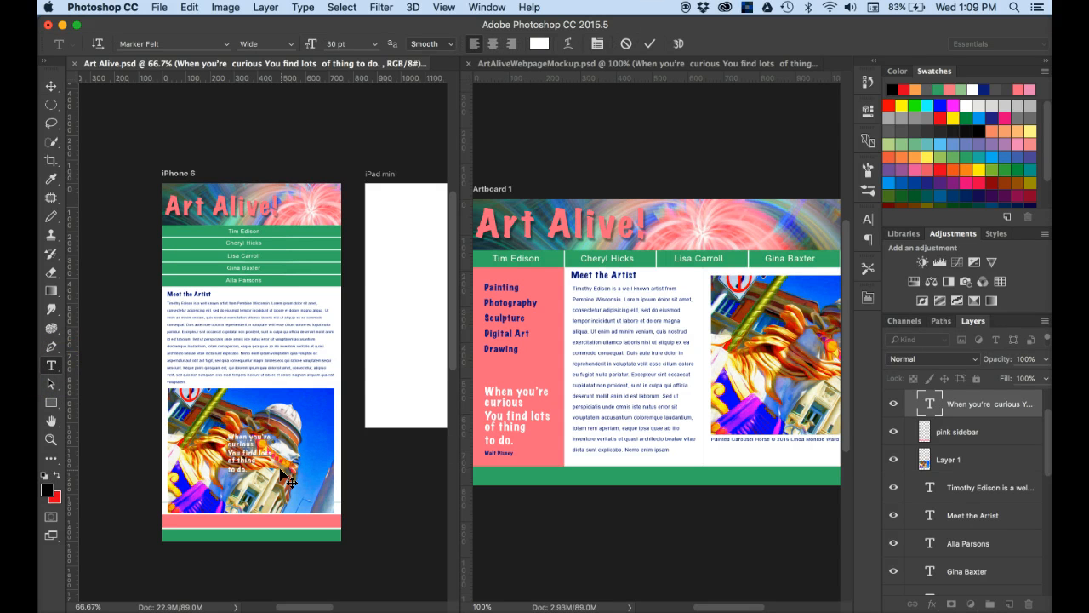
pyautogui.moveTo(278, 465); pyautogui.dragTo(183, 521)
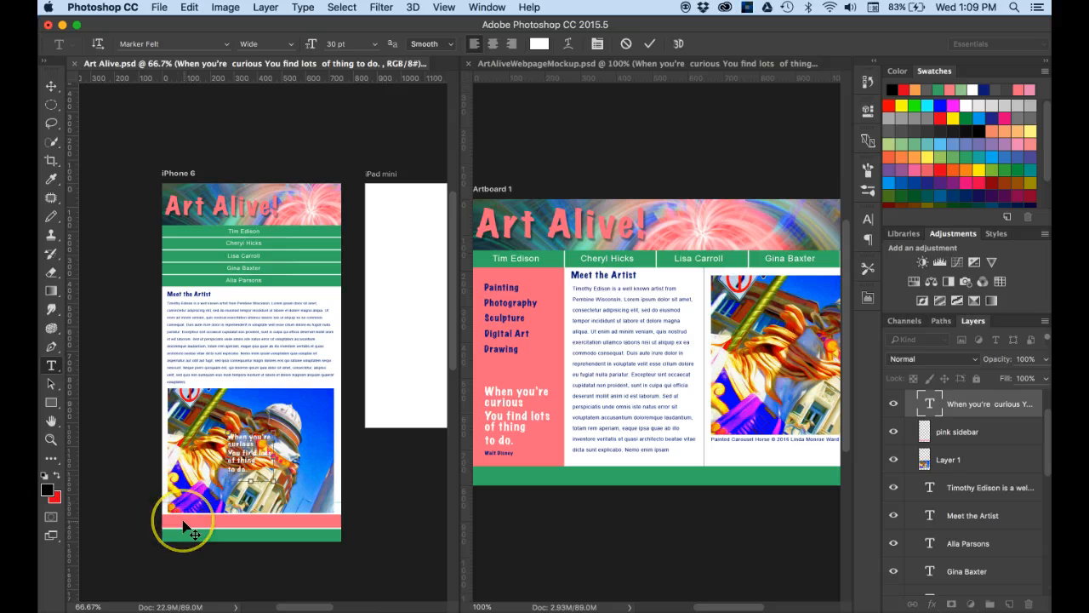
pyautogui.press('super+equal')
pyautogui.press('super+equal')
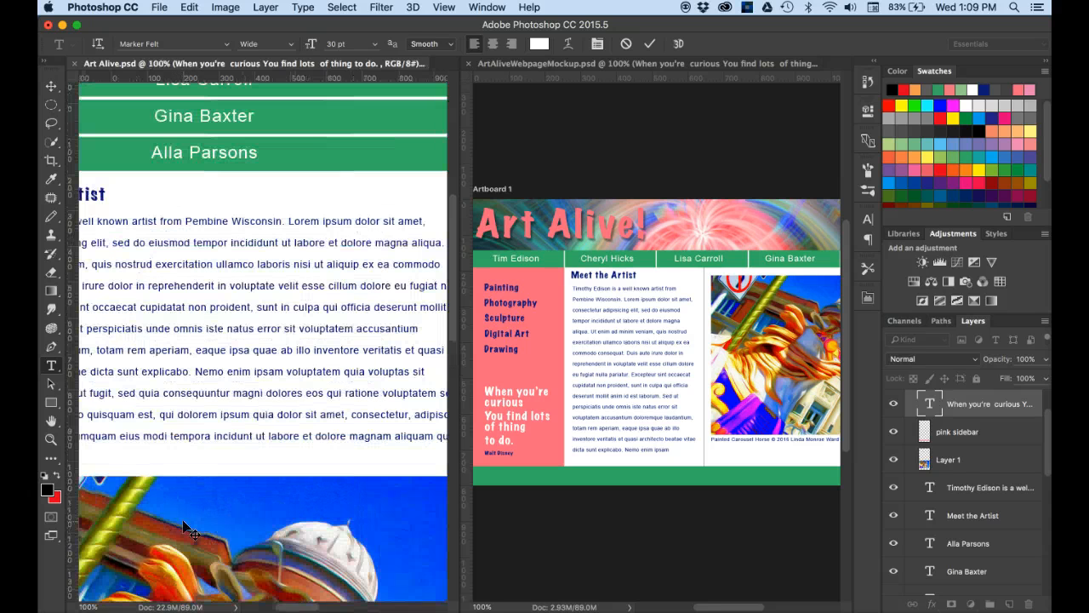
pyautogui.moveTo(183, 521); pyautogui.dragTo(211, 524)
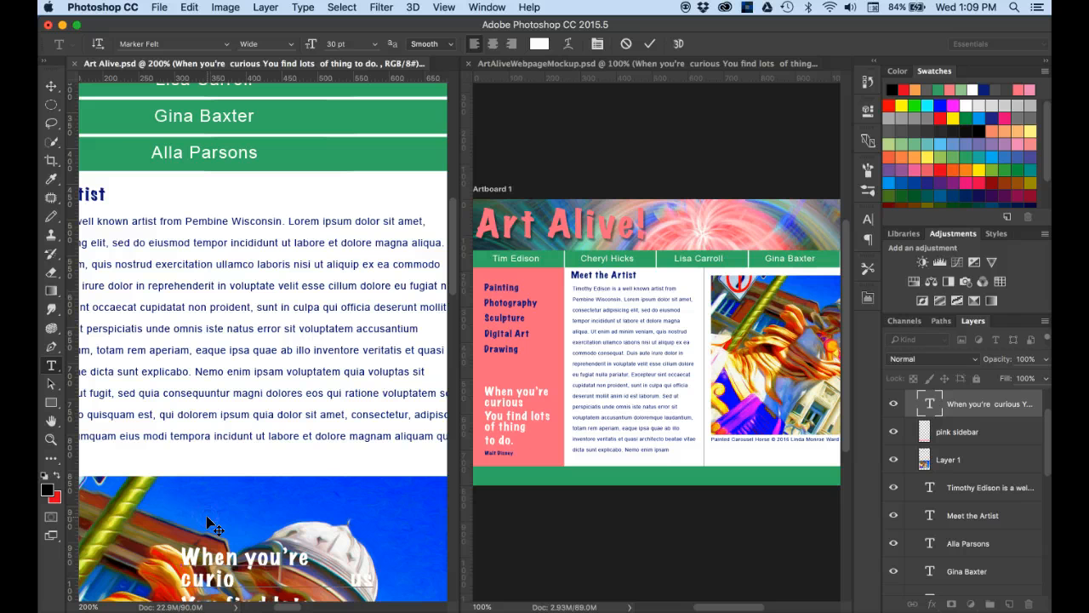
# - Move the quote down so its first line sits at the left of the pink band above the footer
pyautogui.click(51, 86)
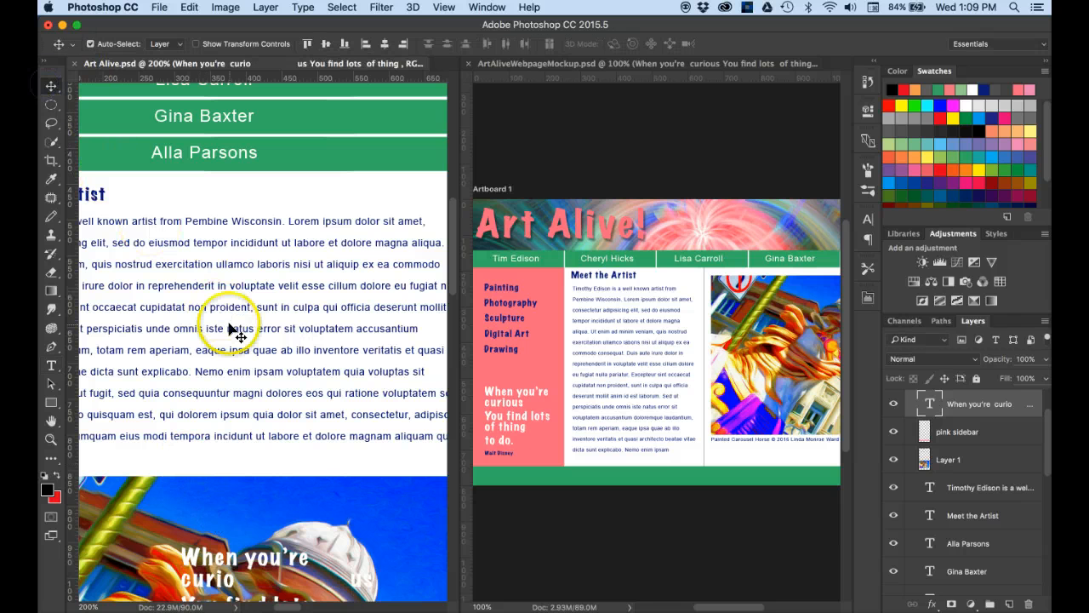
pyautogui.moveTo(275, 454); pyautogui.dragTo(280, 102)
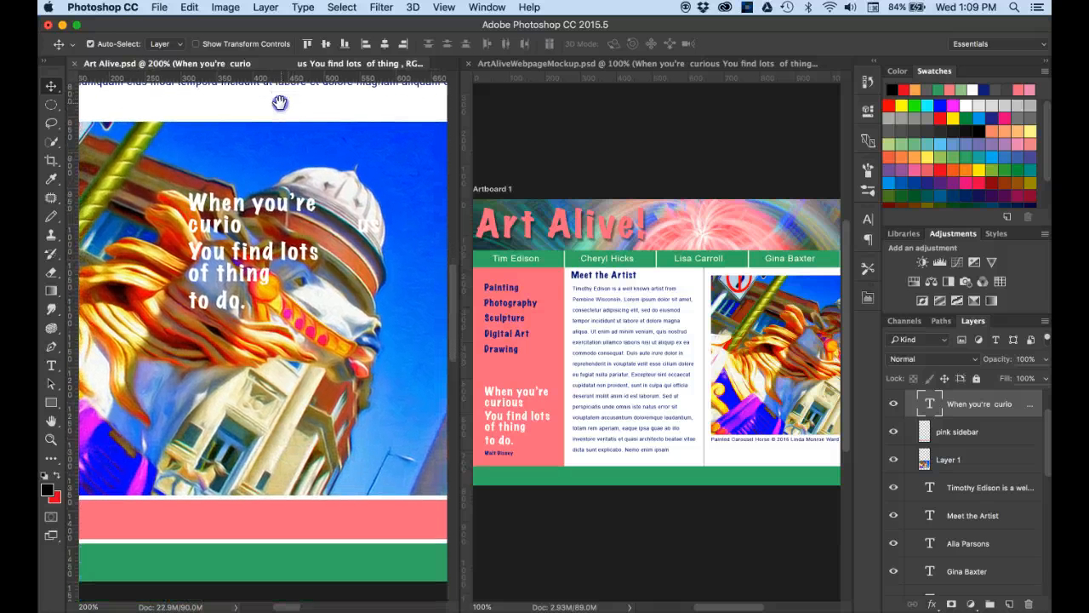
pyautogui.moveTo(224, 268); pyautogui.dragTo(166, 398)
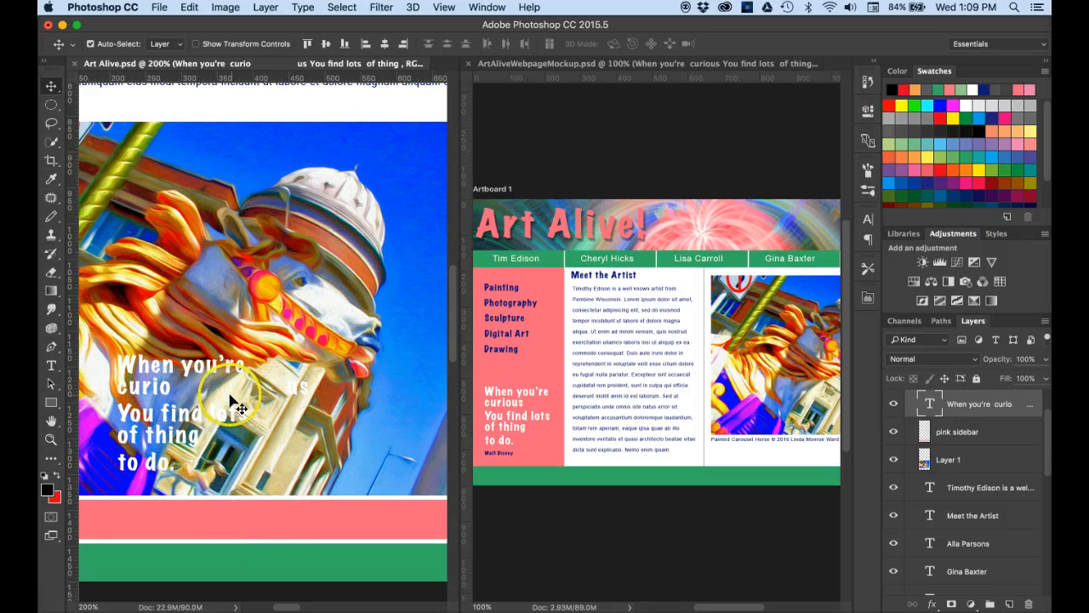
pyautogui.click(51, 367)
pyautogui.click(209, 417)
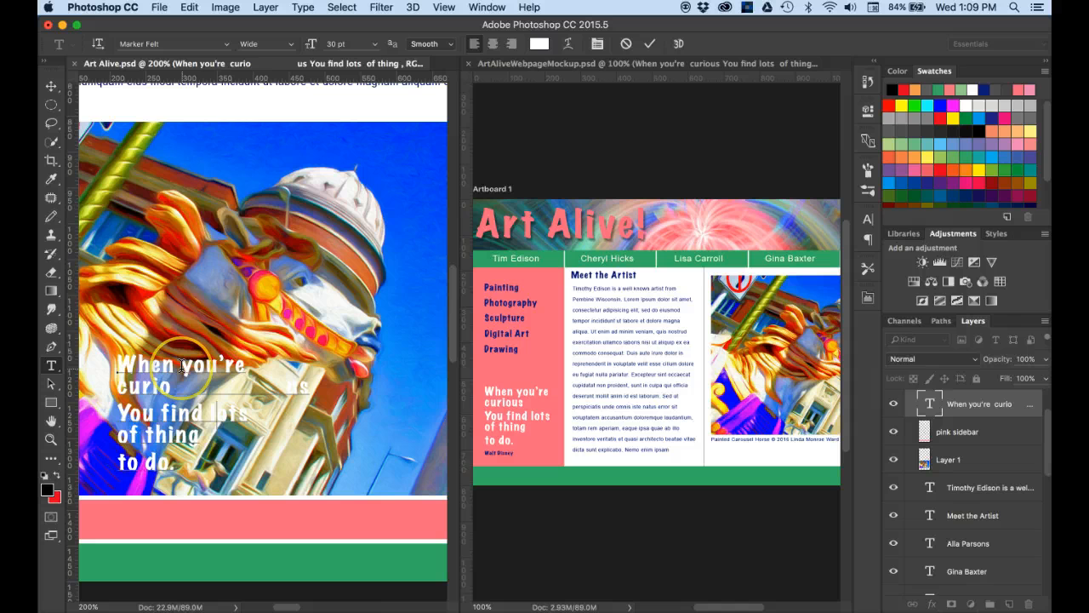
pyautogui.click(51, 86)
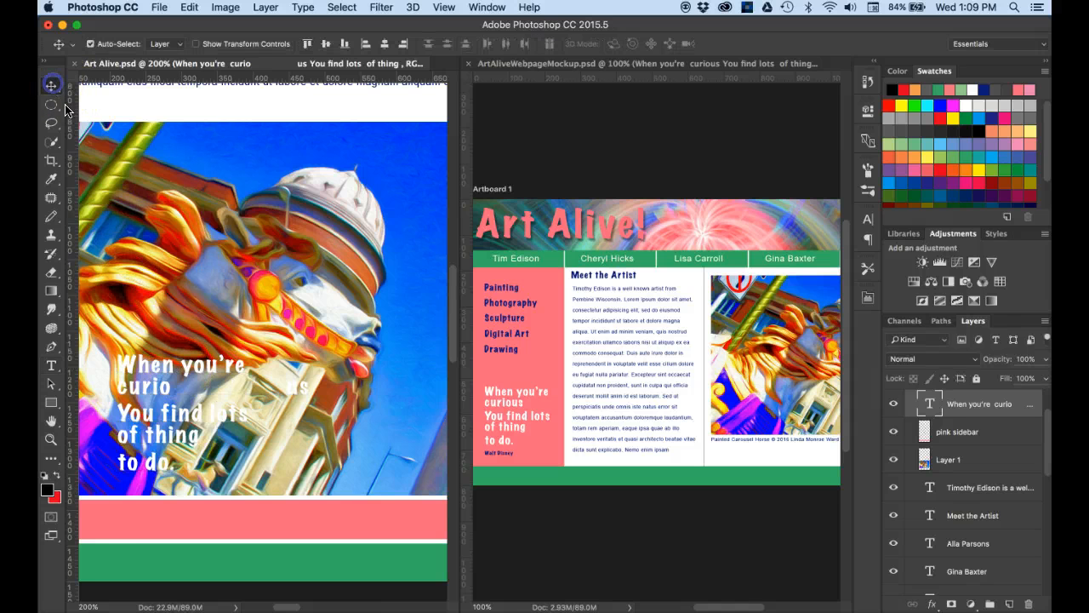
pyautogui.moveTo(156, 370); pyautogui.dragTo(124, 521)
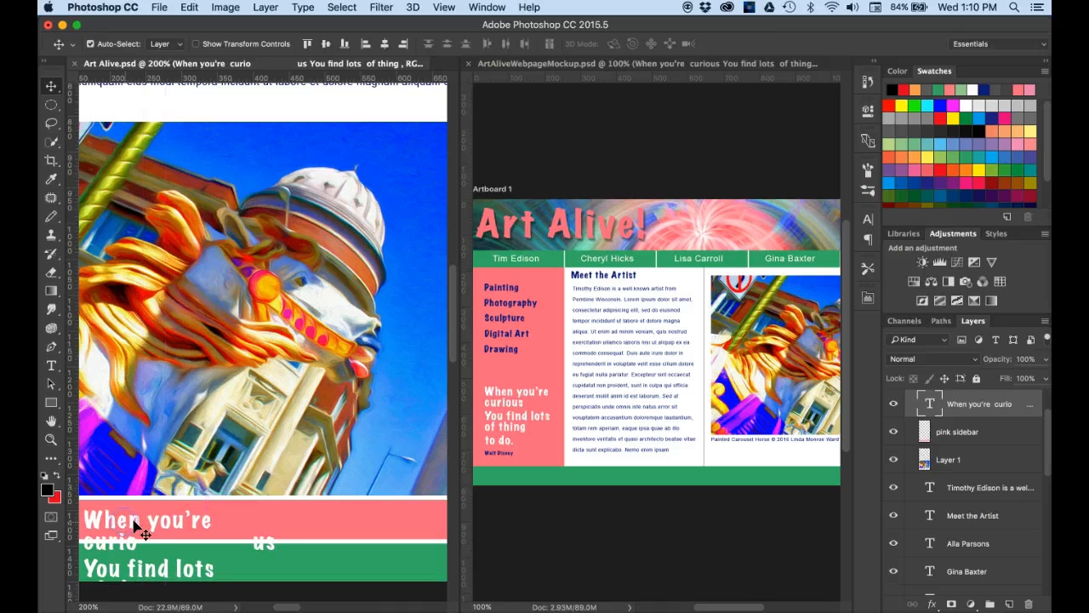
# - Set the font size of the whole quote on the pink band to 14 pt
pyautogui.click(52, 365)
pyautogui.click(157, 533)
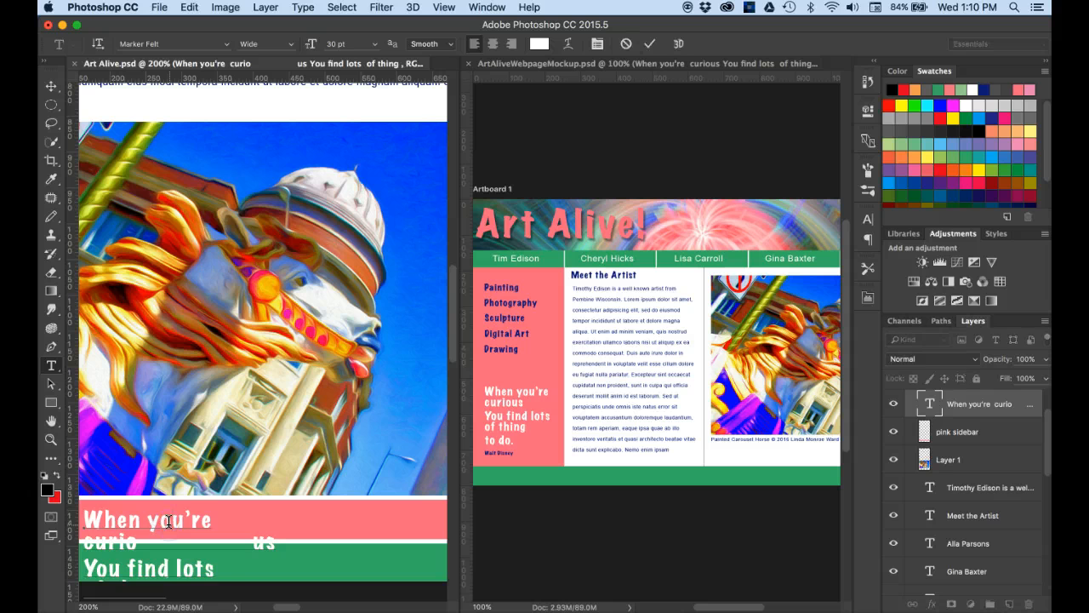
pyautogui.hotkey('ctrl', 'a')
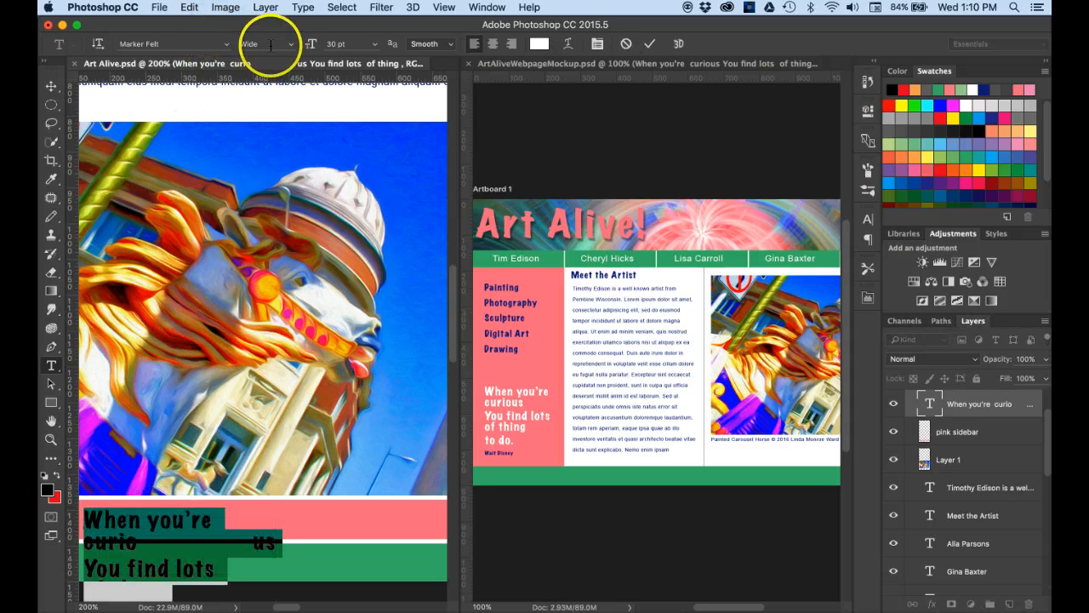
pyautogui.click(374, 44)
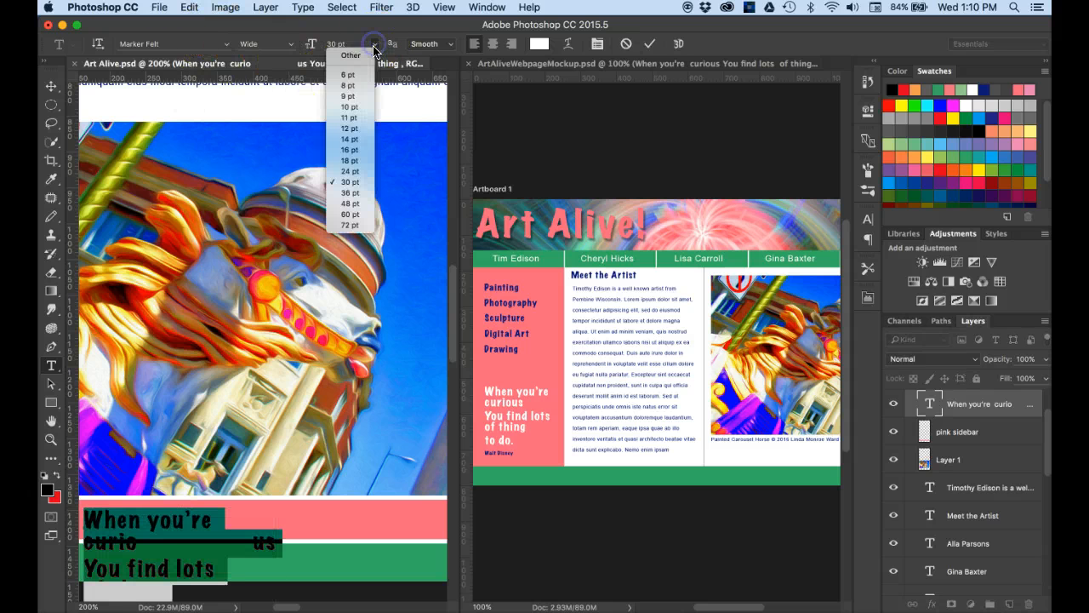
pyautogui.click(351, 129)
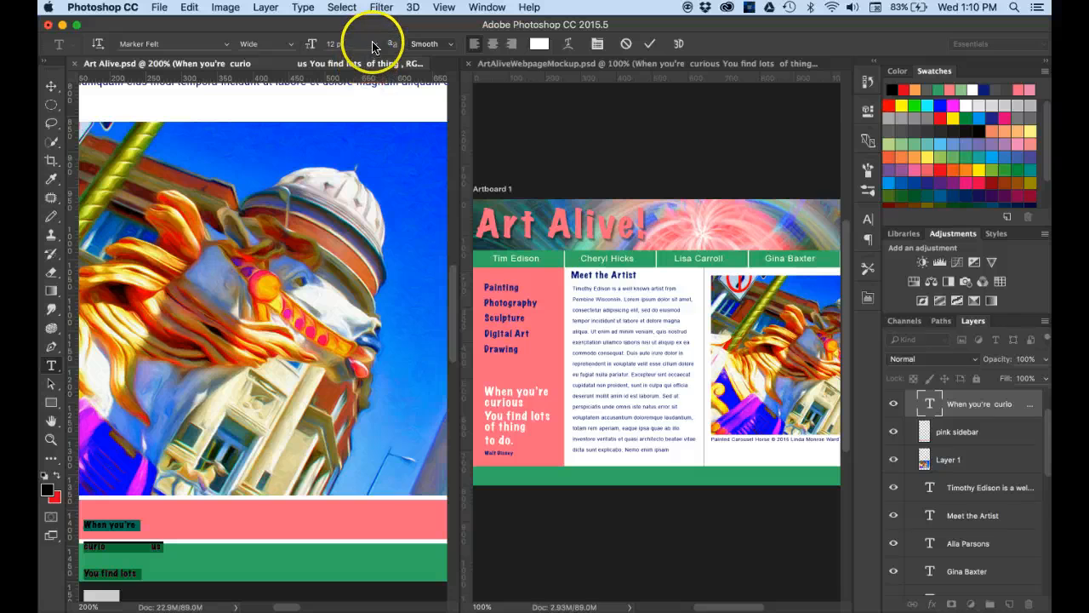
pyautogui.click(374, 44)
pyautogui.click(349, 139)
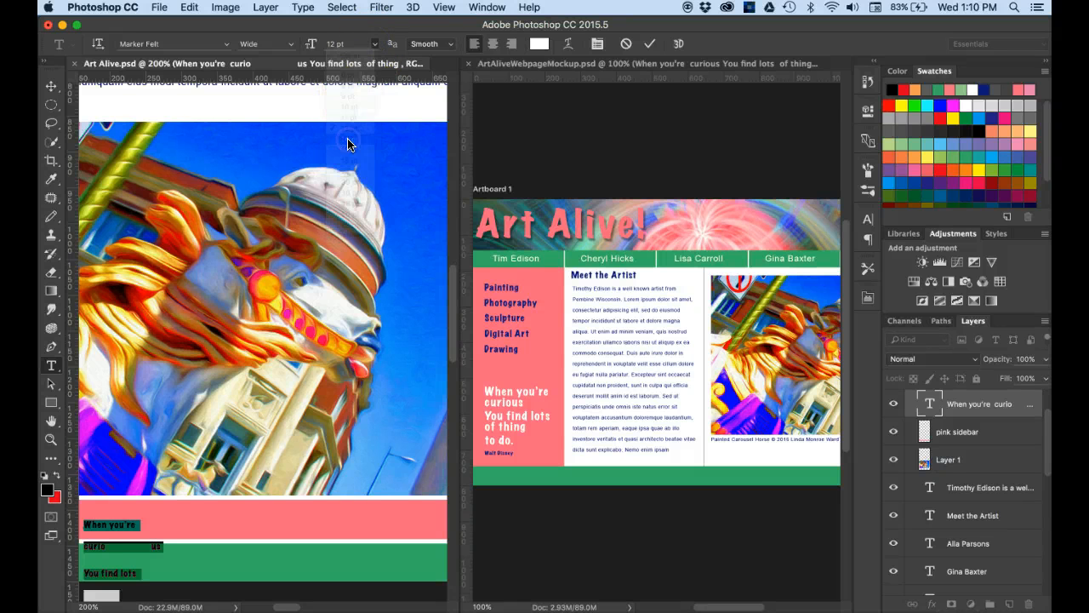
# - Join "curious" onto the quote's first line after "When you're" and remove the gap within the word
pyautogui.scroll(-5, 260, 390)
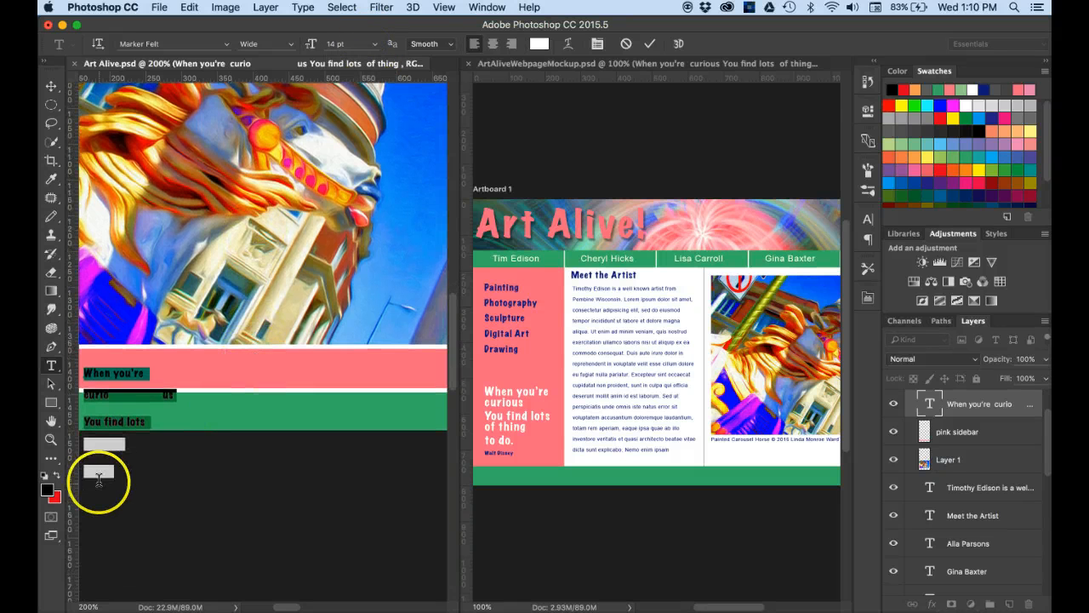
pyautogui.click(88, 394)
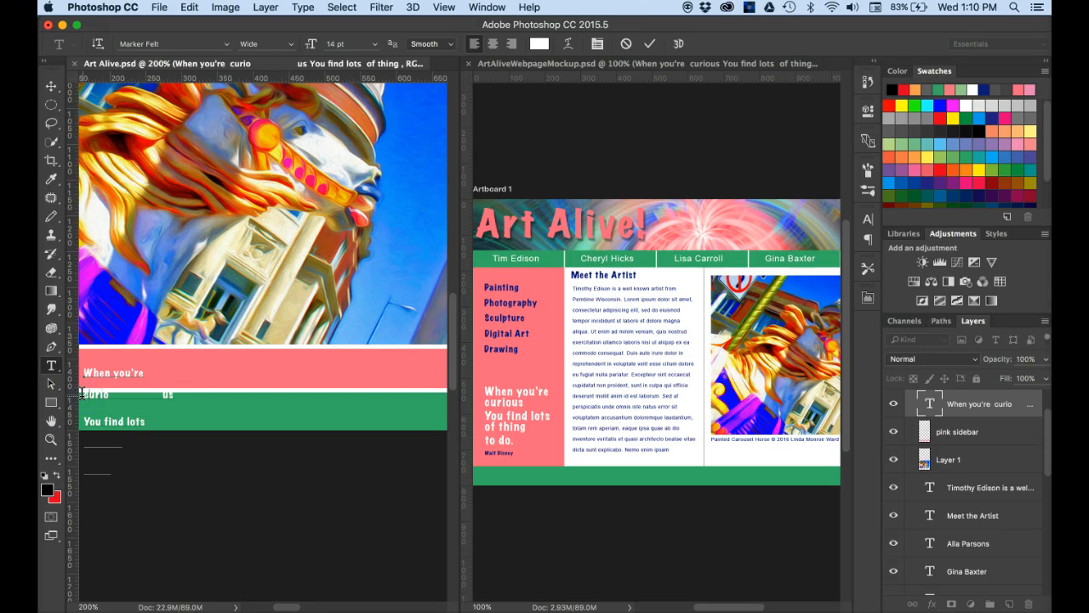
pyautogui.doubleClick(82, 394)
pyautogui.click(91, 394)
pyautogui.press('BackSpace')
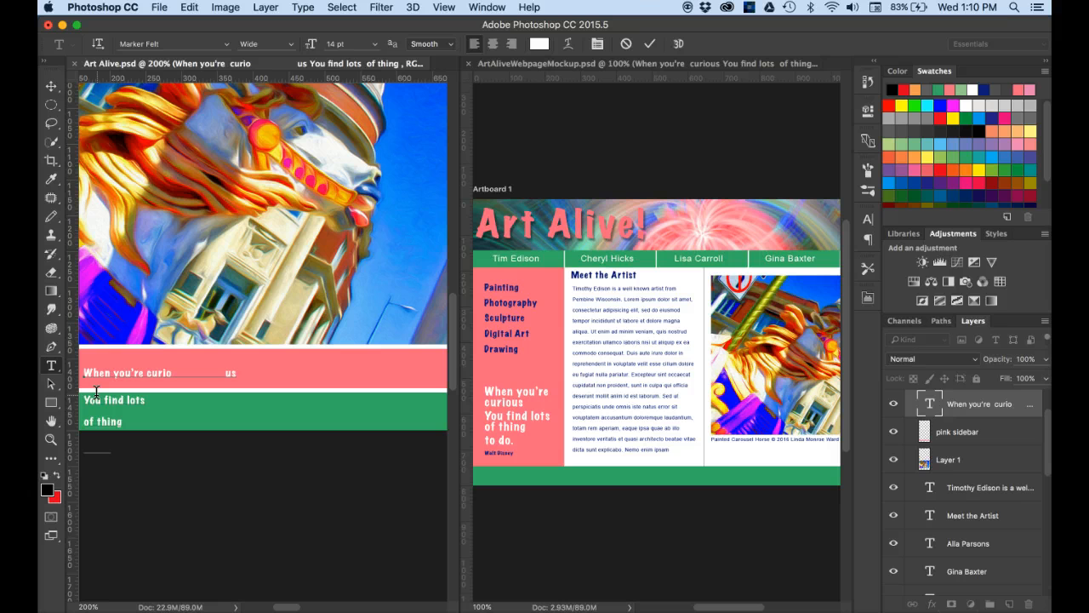
pyautogui.click(225, 371)
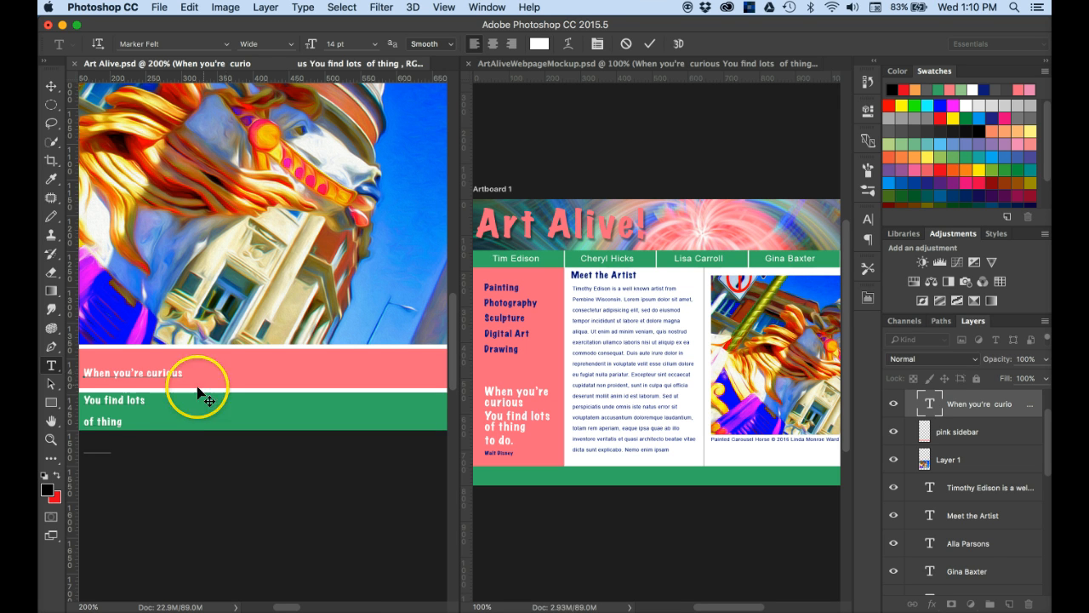
# - Merge the remaining quote lines into the single line "When you're curious You find lots of thing to do." with correct spacing
pyautogui.click(83, 398)
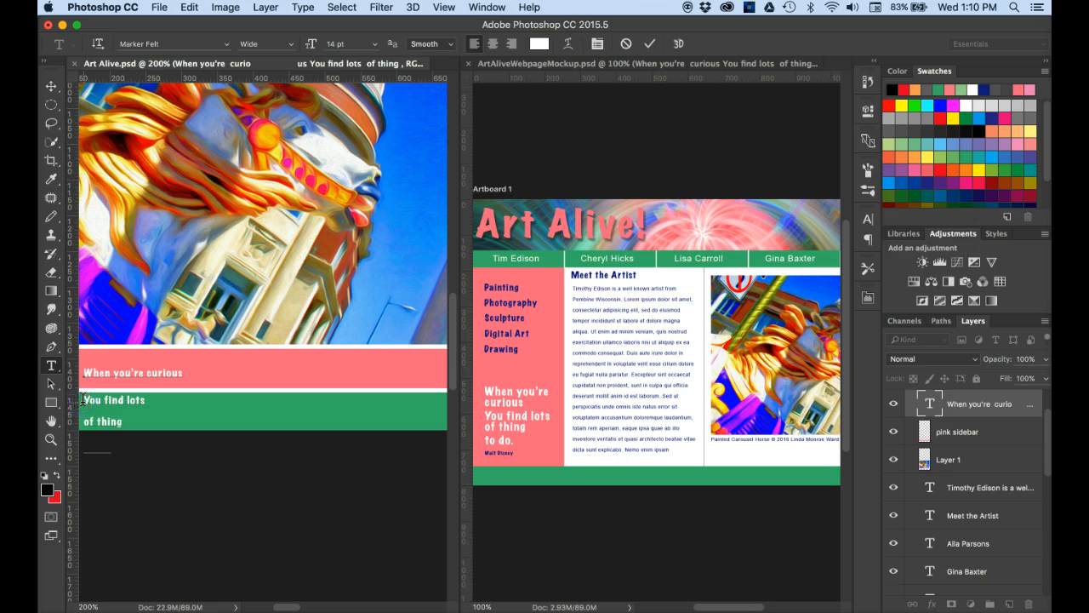
pyautogui.press('BackSpace')
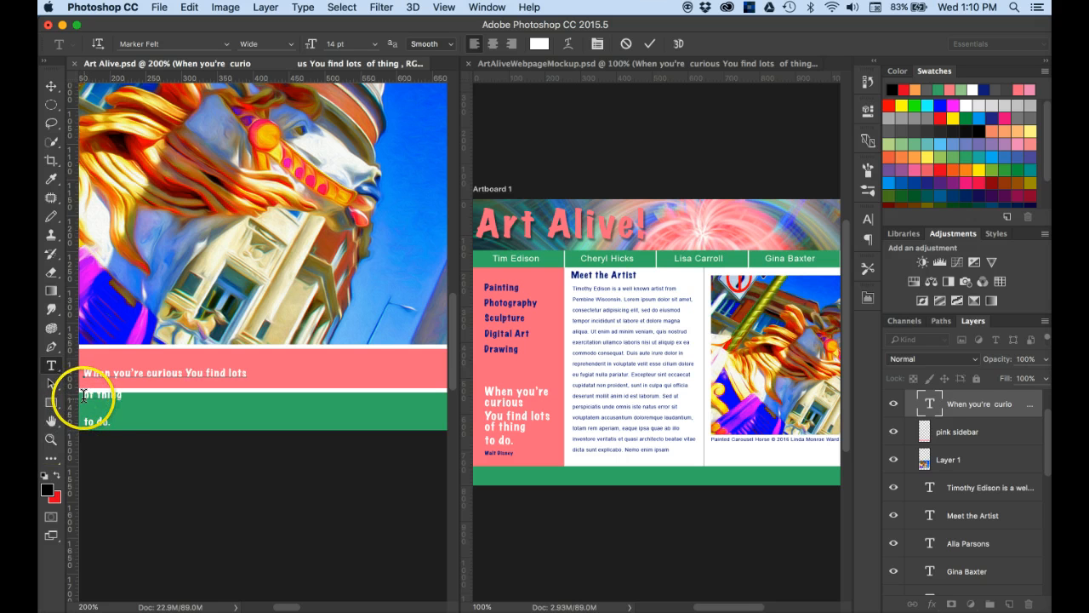
pyautogui.click(84, 397)
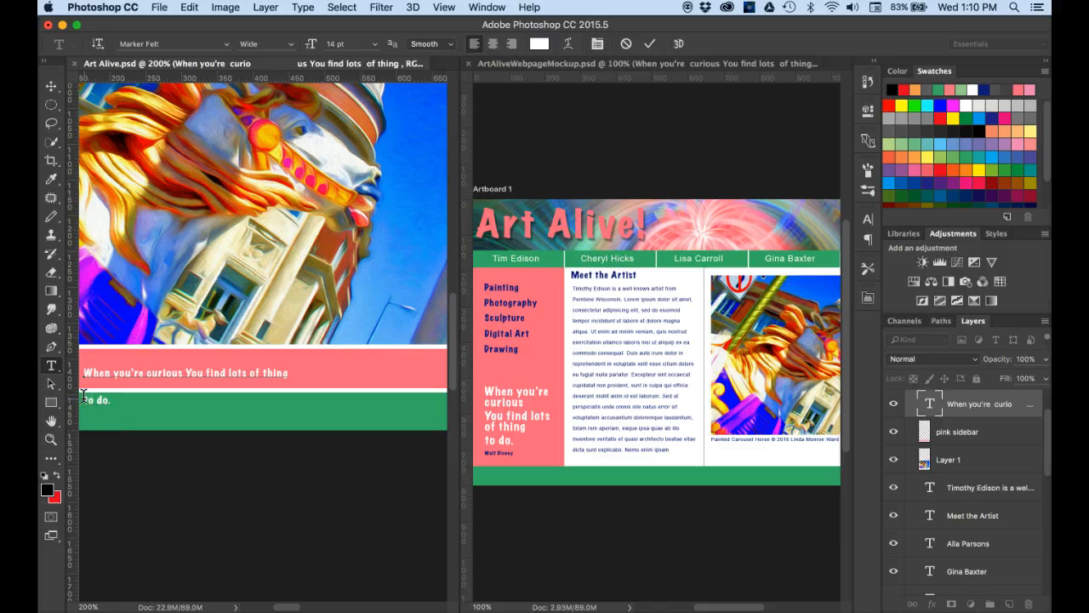
pyautogui.click(81, 398)
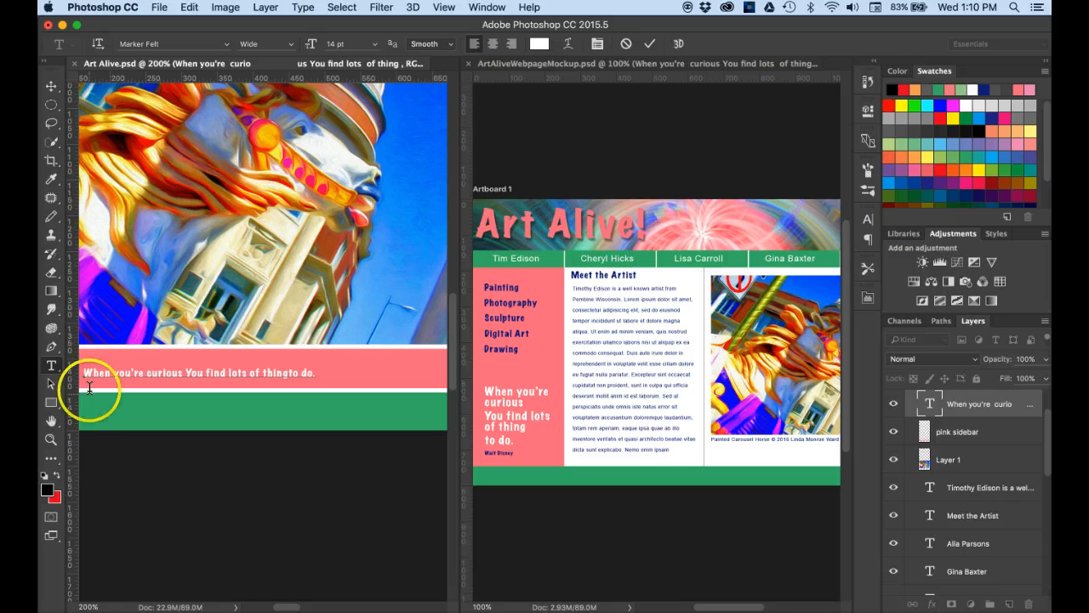
pyautogui.click(288, 372)
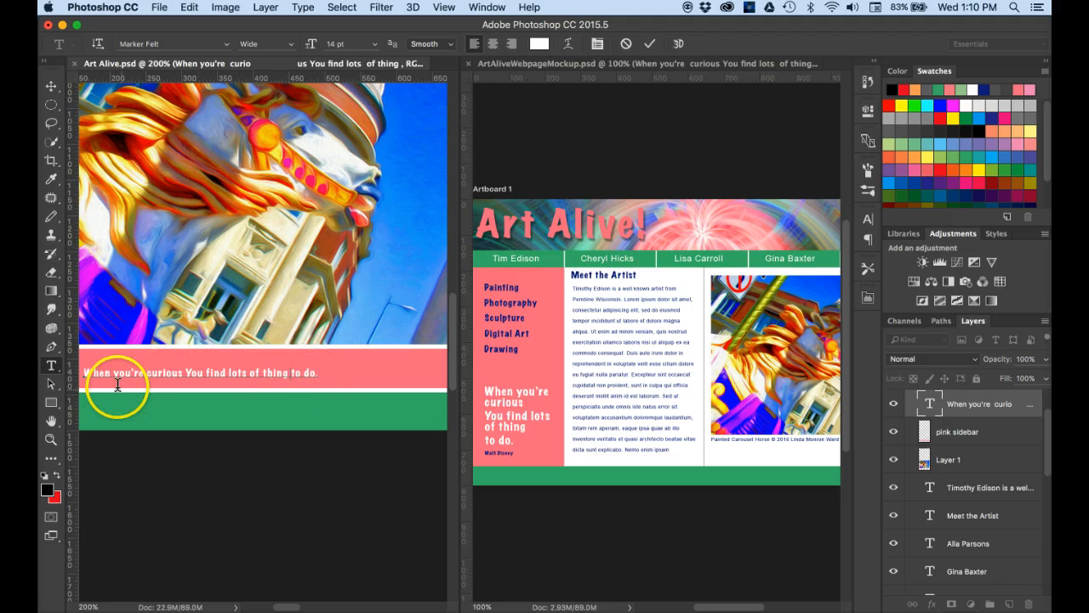
# - Enlarge the one-line quote's font size to 20 pt after trying 18 pt and 24 pt
pyautogui.moveTo(88, 371); pyautogui.dragTo(323, 368)
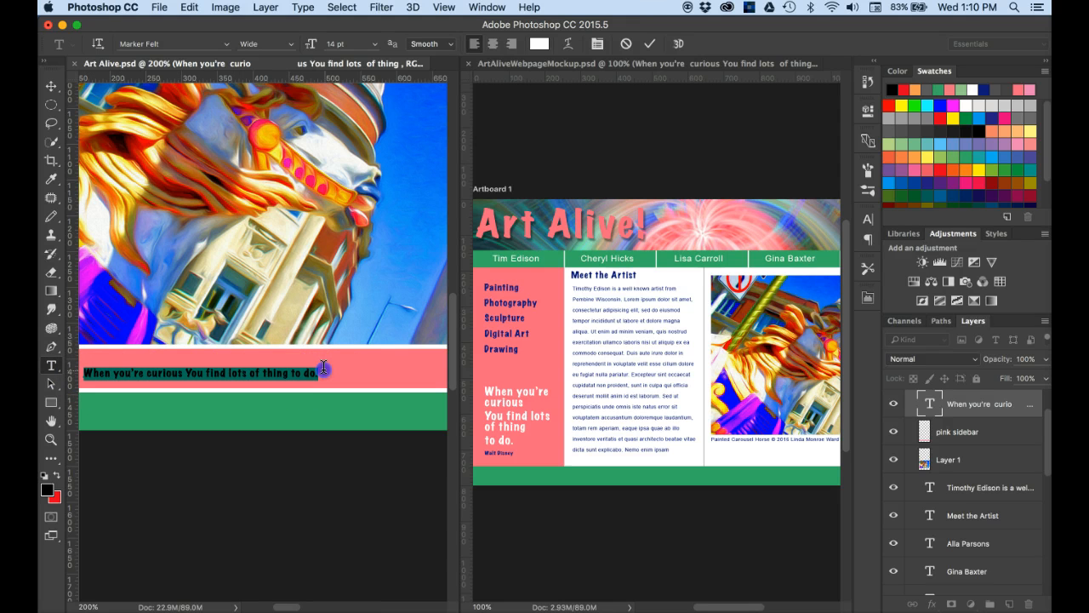
pyautogui.click(375, 44)
pyautogui.click(350, 160)
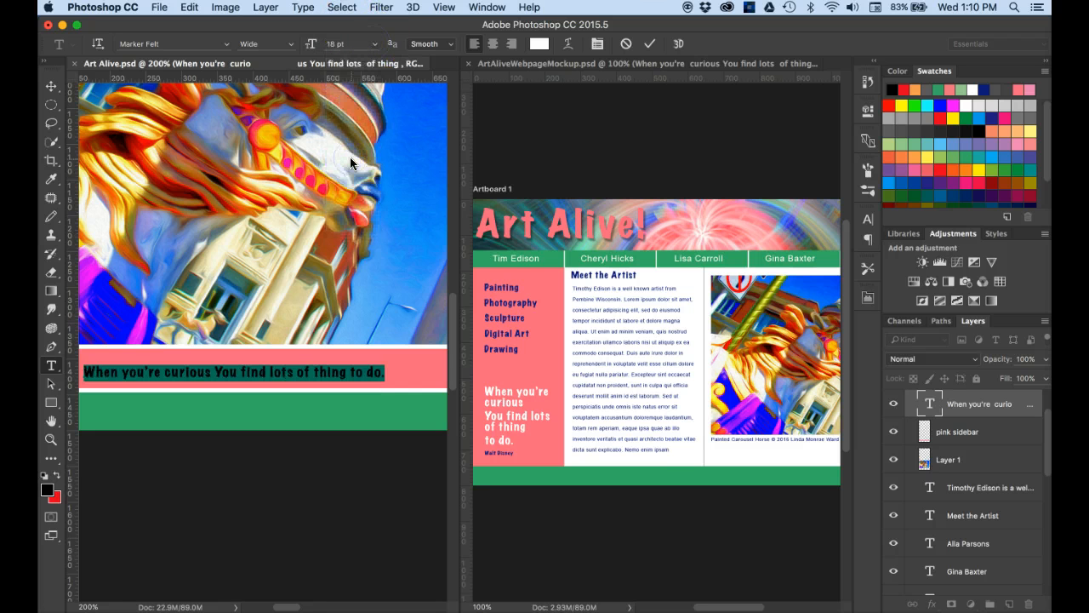
pyautogui.click(373, 44)
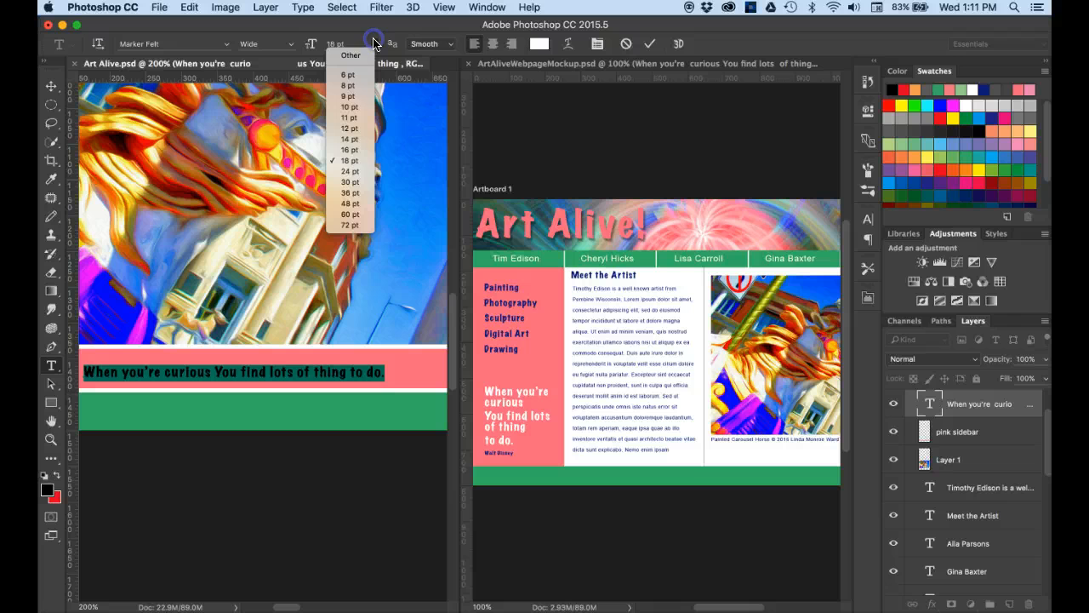
pyautogui.click(349, 171)
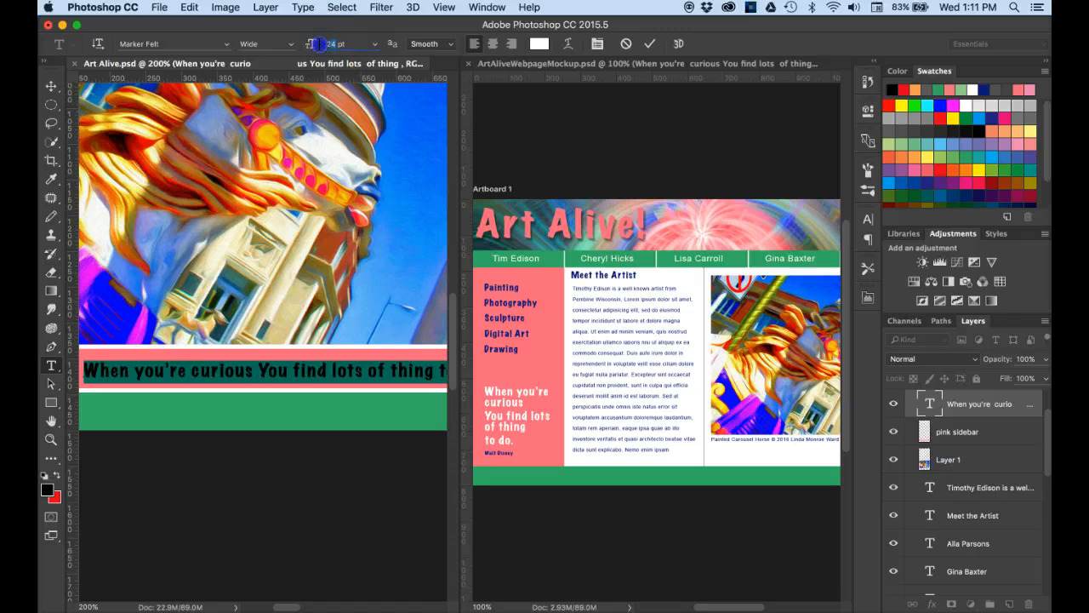
pyautogui.write('20')
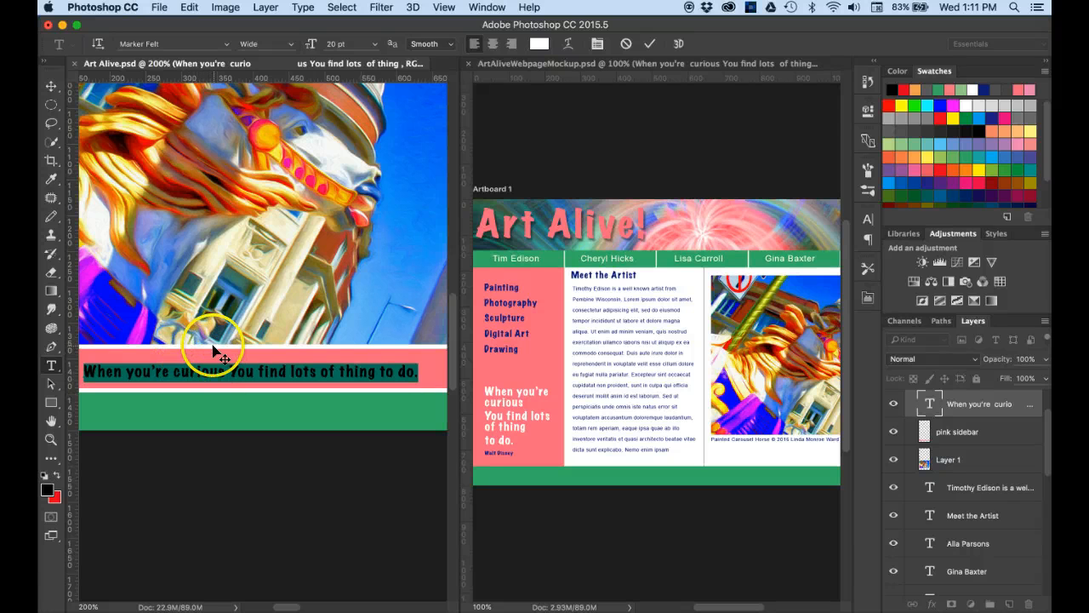
# - Centre the one-line quote within the pink band above the iPhone 6 footer, and deselect it
pyautogui.moveTo(213, 344); pyautogui.dragTo(221, 342)
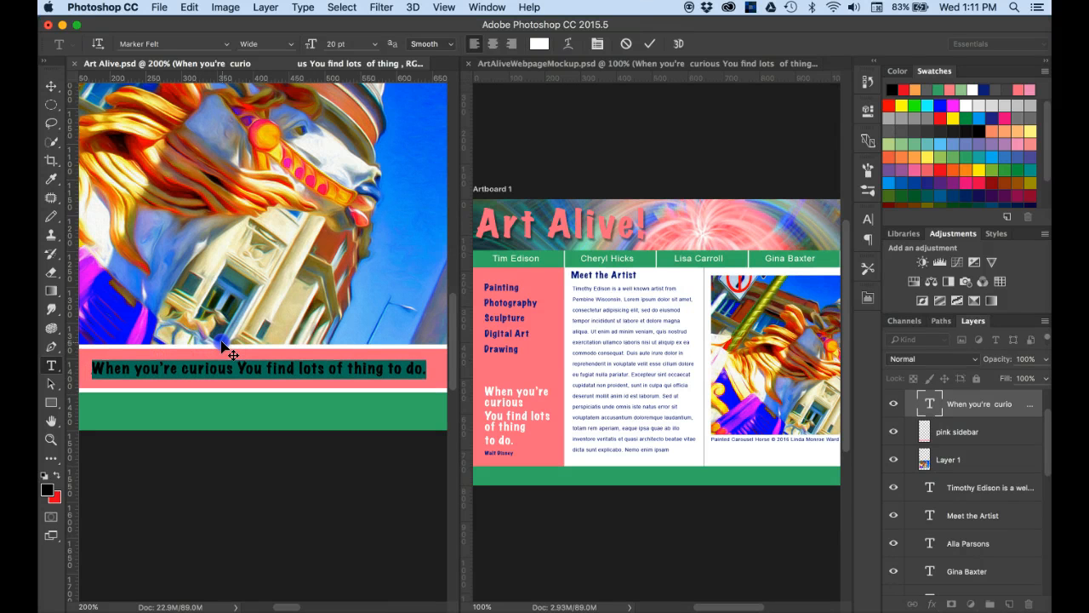
pyautogui.click(51, 86)
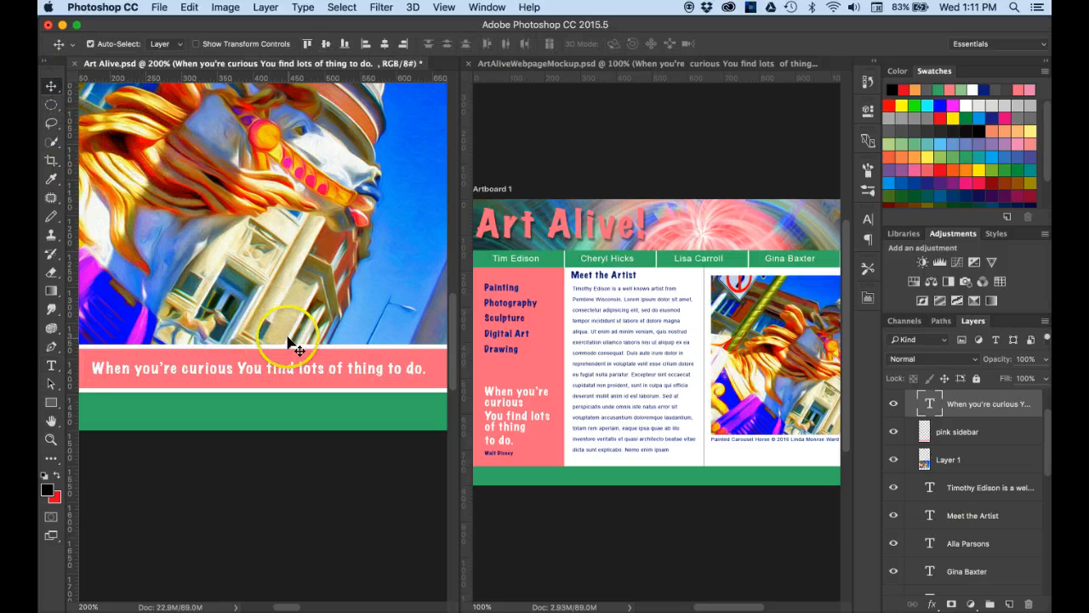
pyautogui.moveTo(288, 338); pyautogui.dragTo(287, 338)
pyautogui.press('super+minus')
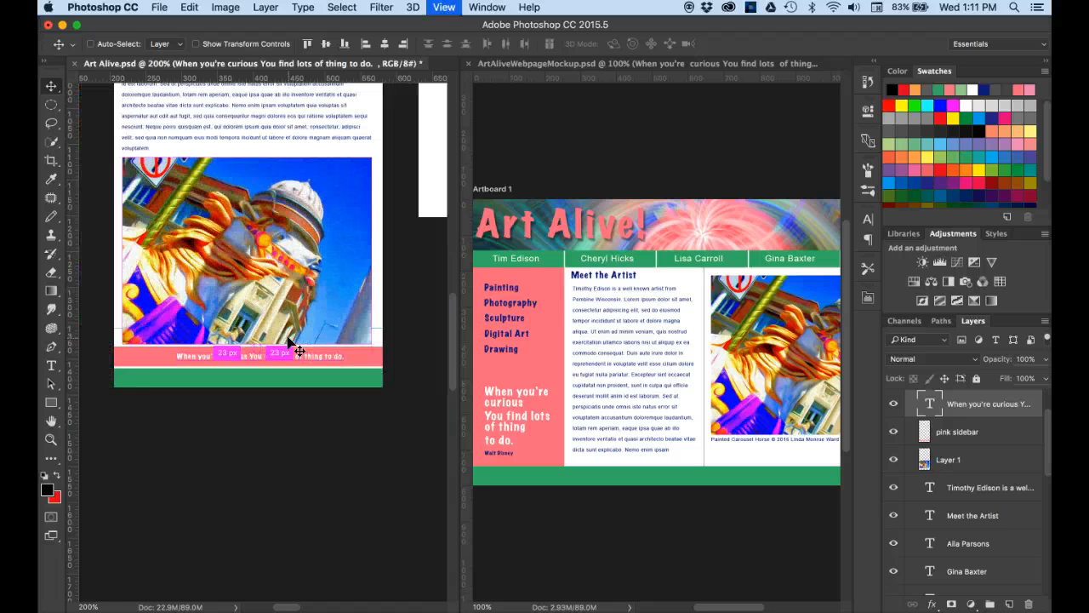
pyautogui.press('super+minus')
pyautogui.click(271, 414)
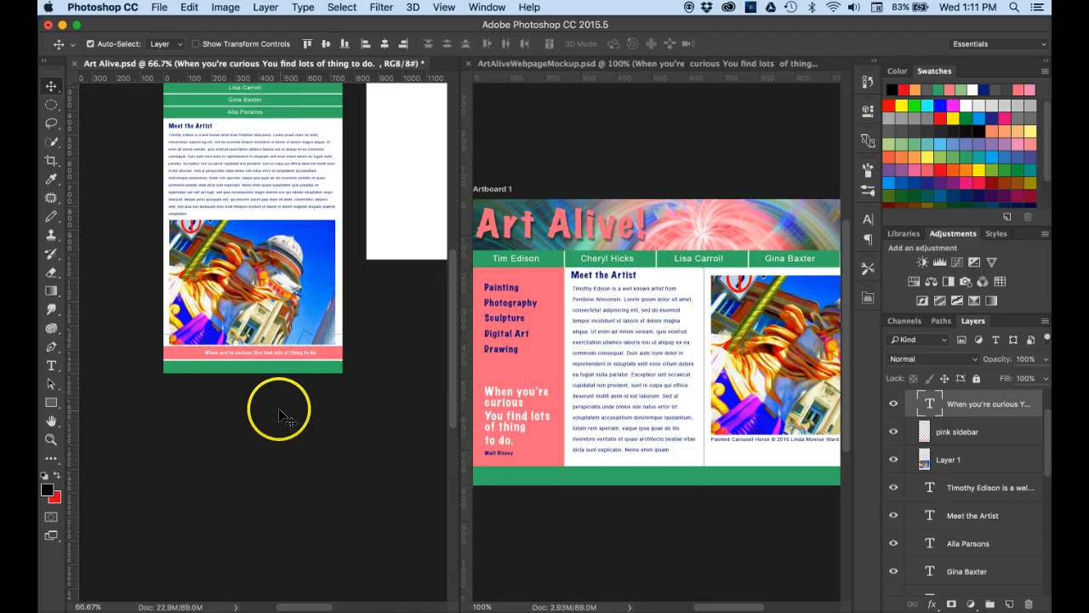
pyautogui.click(268, 351)
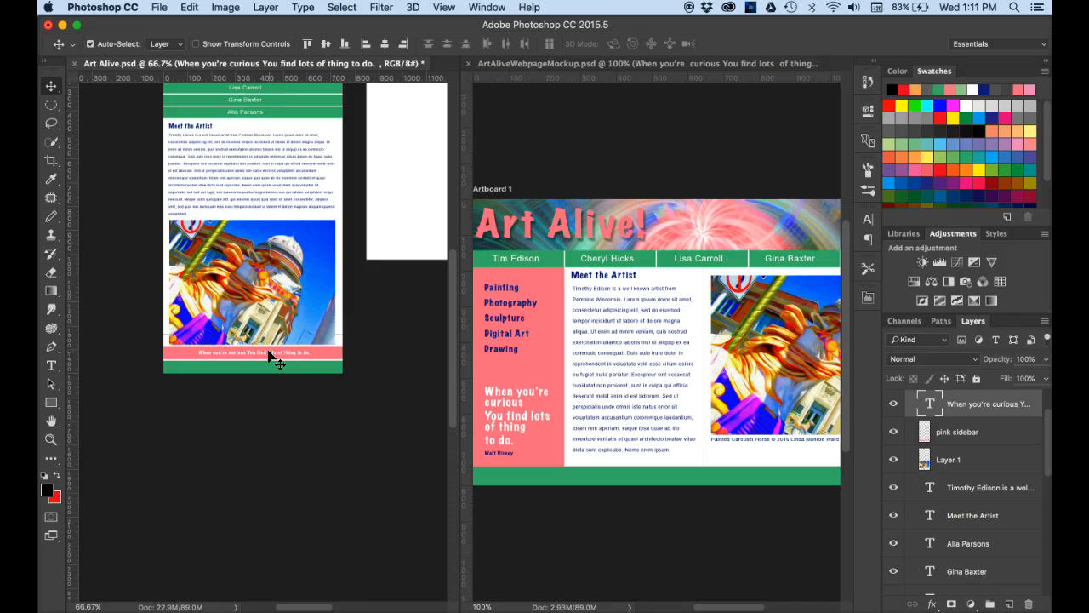
pyautogui.scroll(3, 269, 357)
pyautogui.hscroll(-1, 269, 357)
pyautogui.click(154, 362)
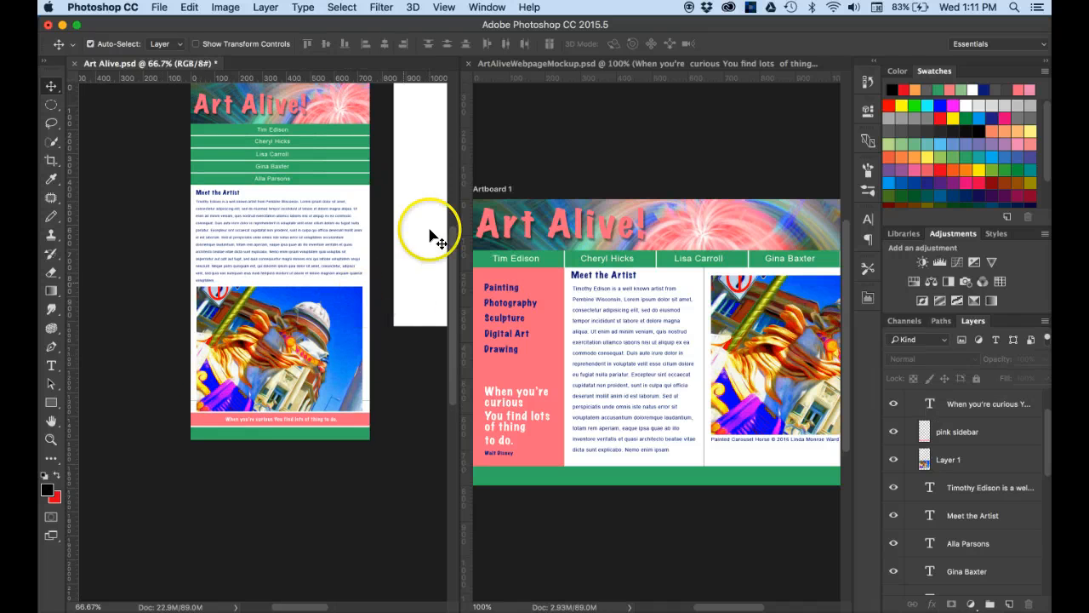
# - Consolidate both open documents into tabs with Art Alive.psd in front and all three artboards in view
pyautogui.click(364, 62)
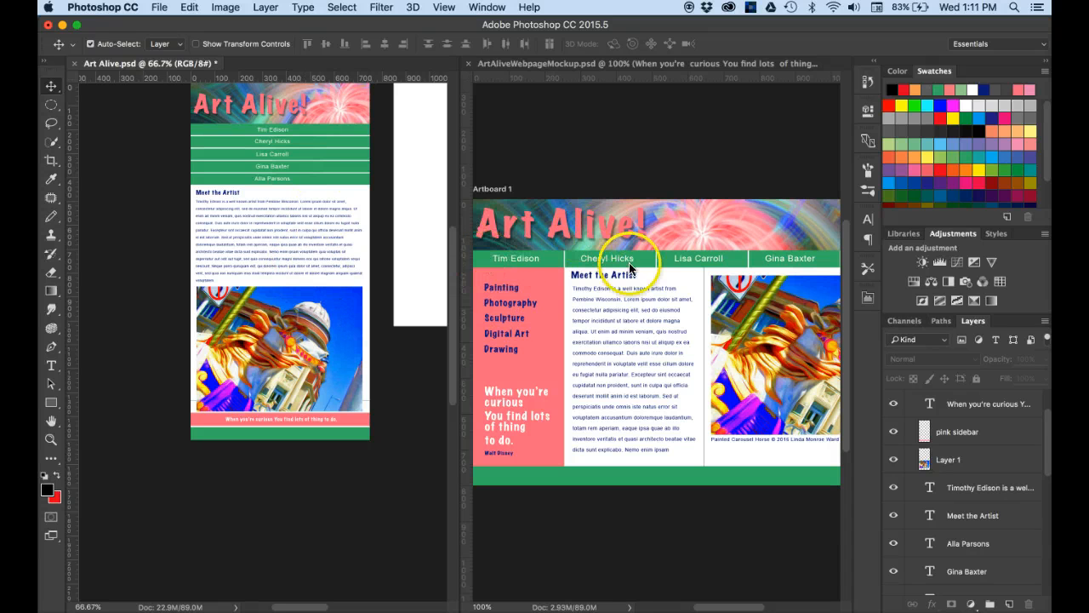
pyautogui.click(493, 8)
pyautogui.moveTo(527, 24)
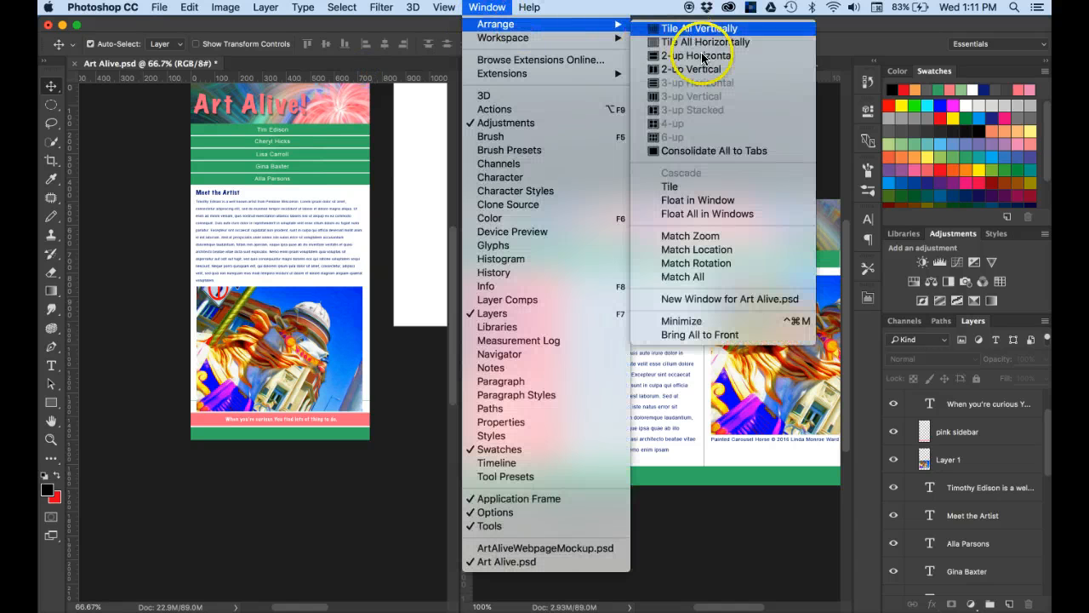
pyautogui.click(706, 150)
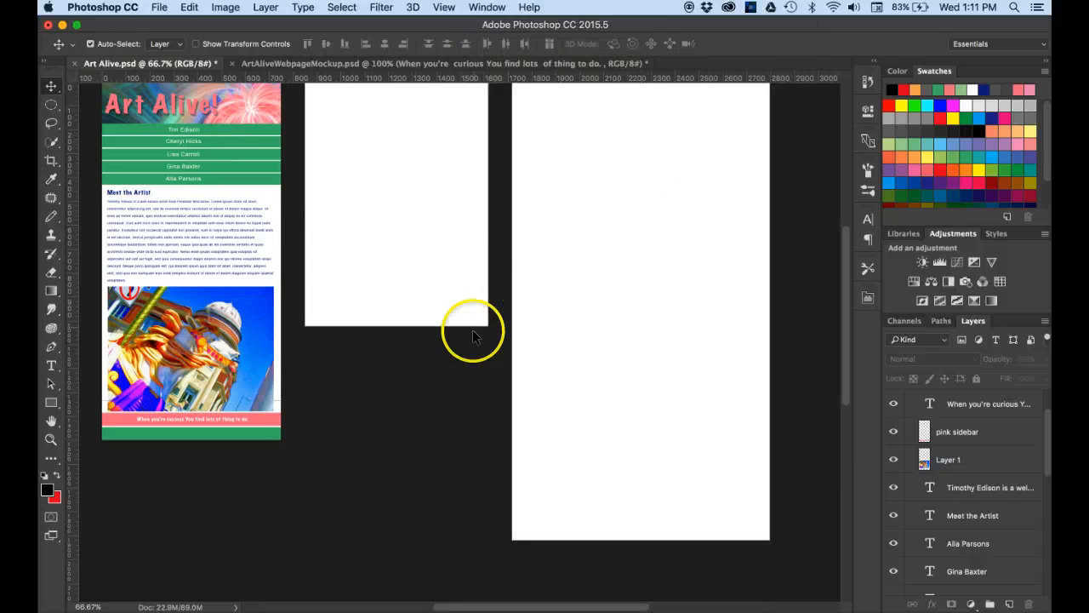
pyautogui.scroll(4, 437, 377)
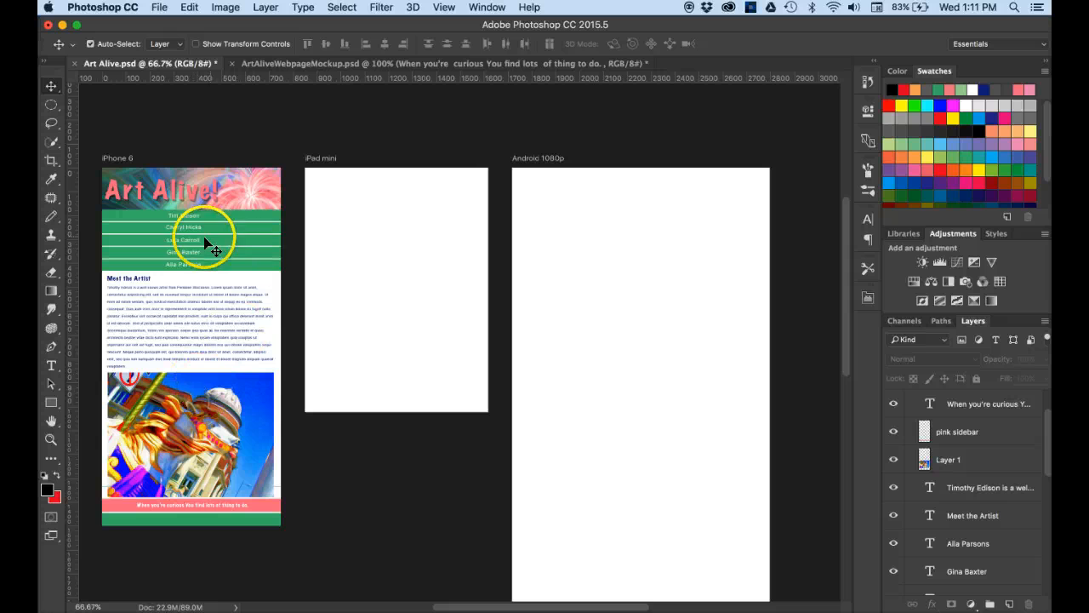
pyautogui.click(231, 414)
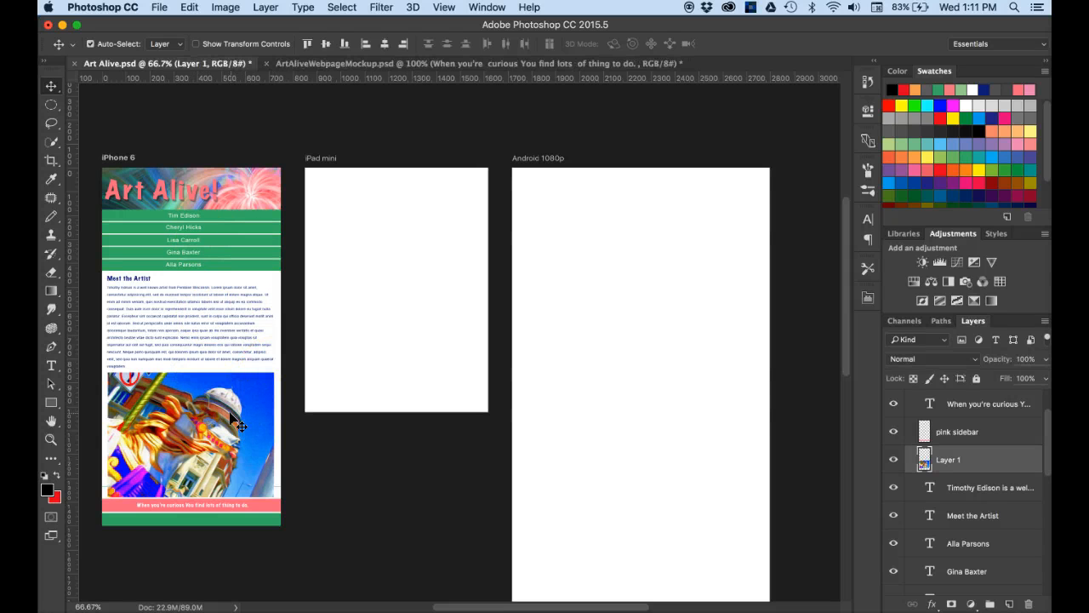
pyautogui.click(354, 485)
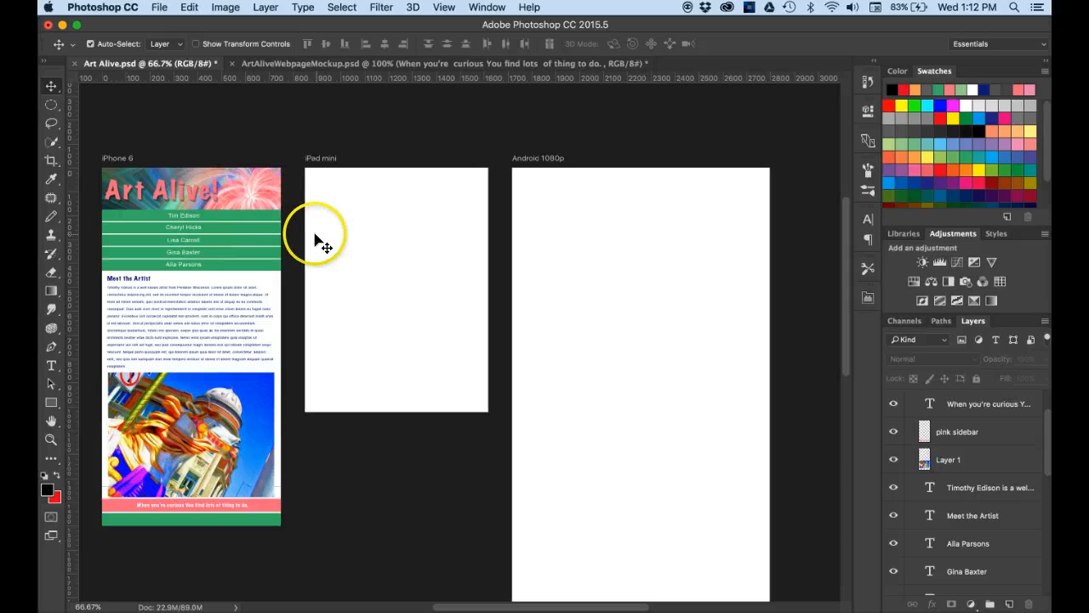
# - Undock the Layers panel as a tall floating window beside the artboards and keep its layer thumbnails at the smallest size
pyautogui.click(245, 188)
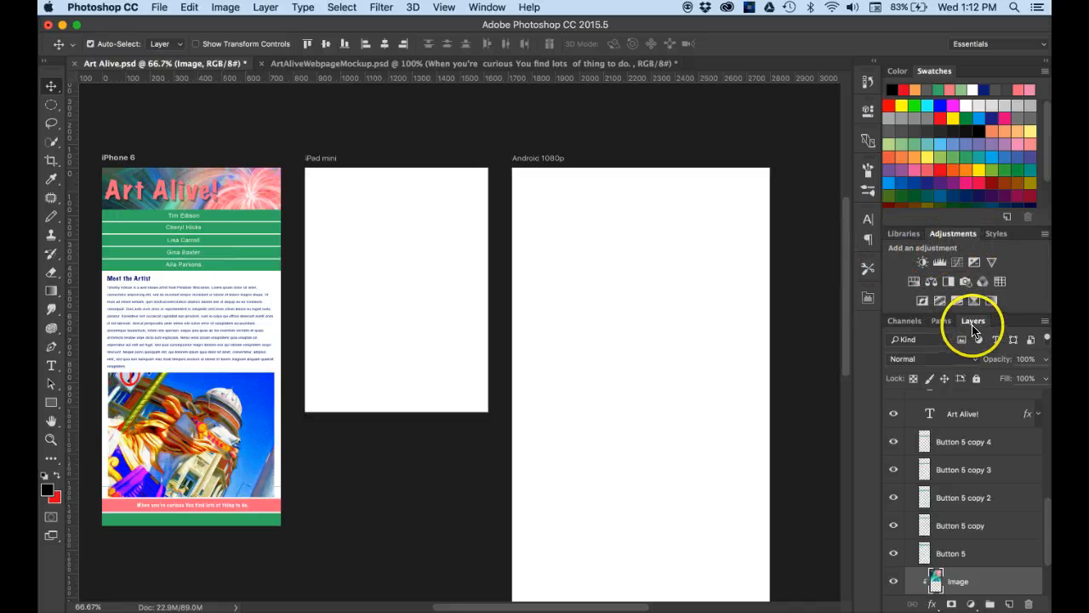
pyautogui.moveTo(968, 324); pyautogui.dragTo(675, 89)
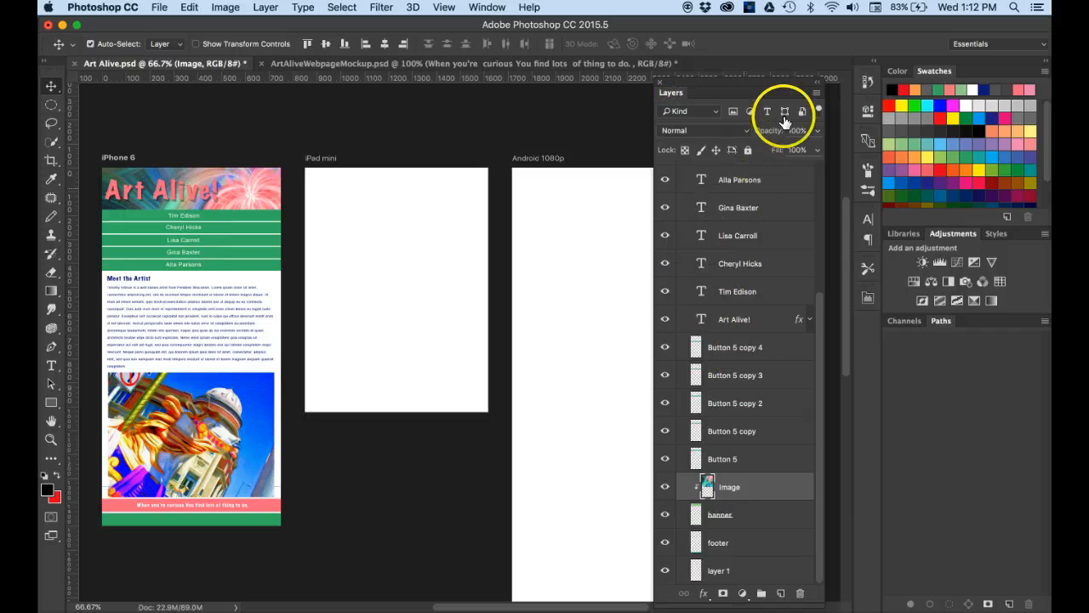
pyautogui.click(817, 92)
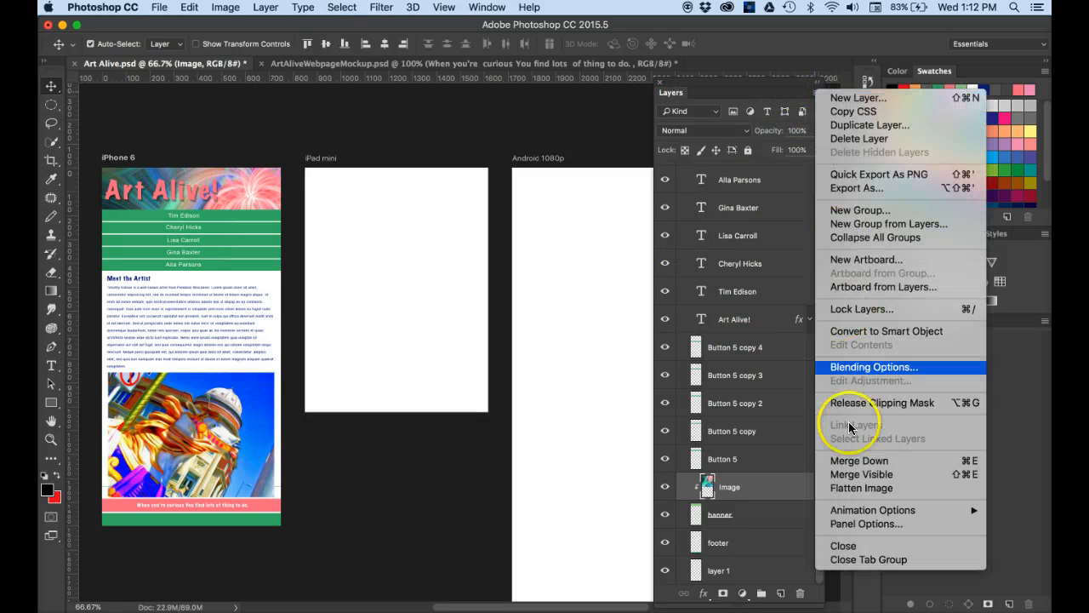
pyautogui.click(855, 524)
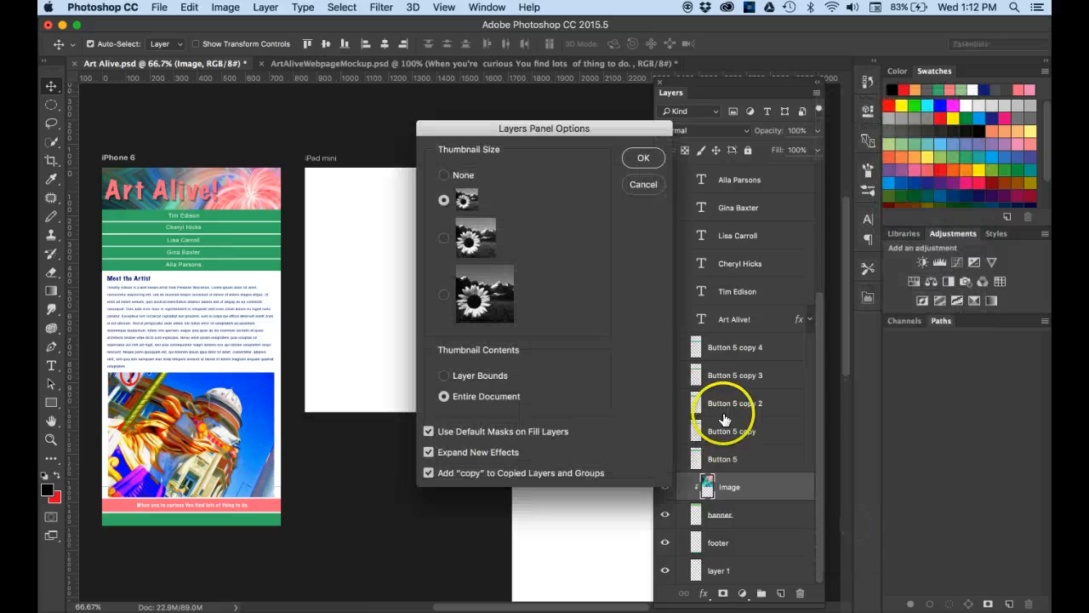
pyautogui.click(442, 201)
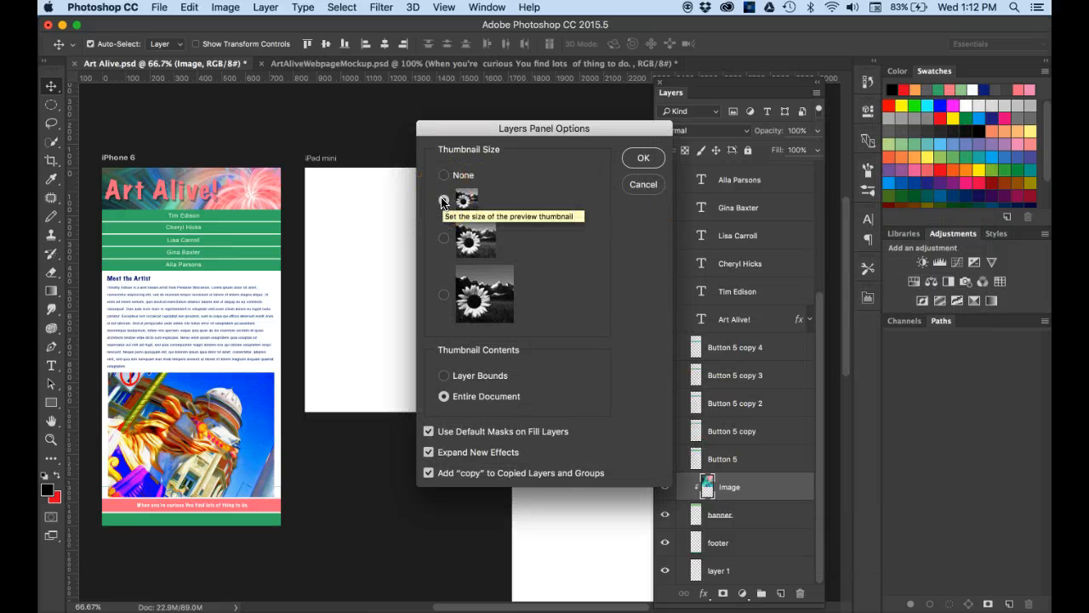
pyautogui.click(650, 158)
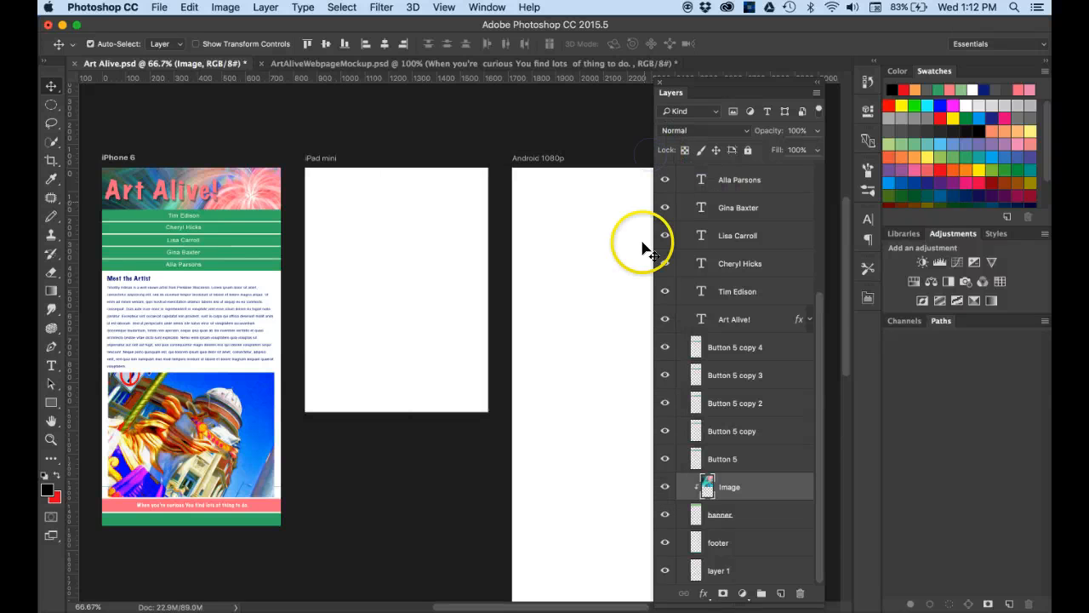
# - Copy the iPhone 6 footer, pink sidebar band and quote line together into the iPad mini artboard
pyautogui.click(217, 523)
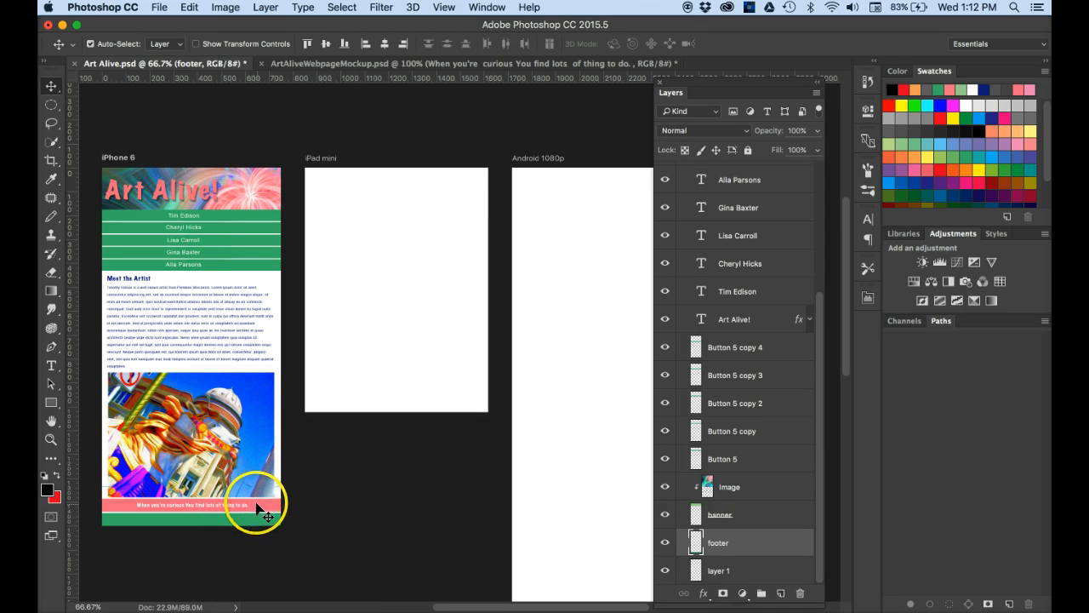
pyautogui.click(256, 510)
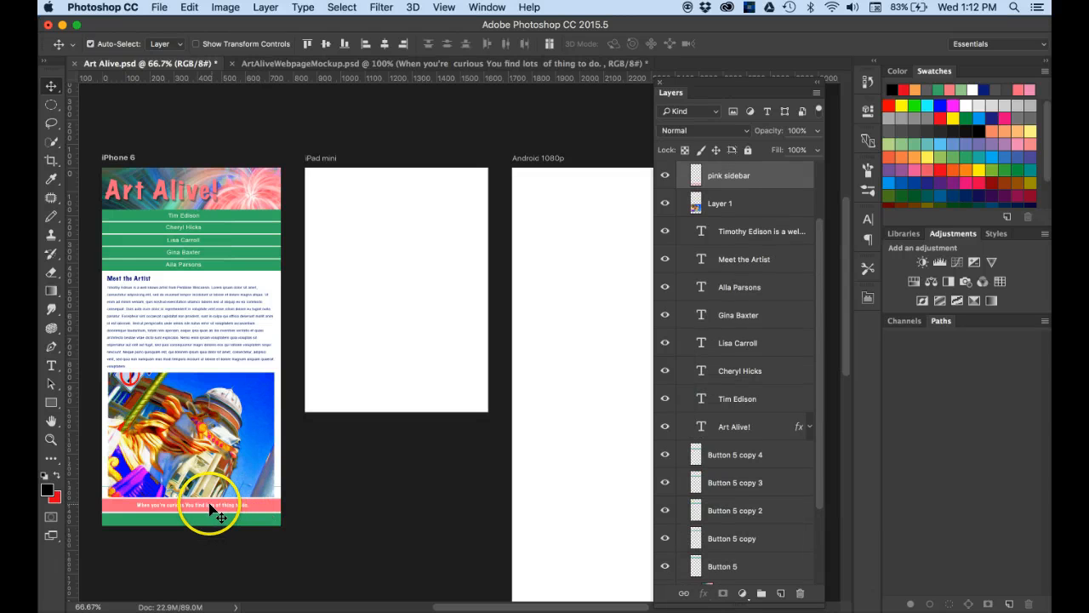
pyautogui.keyDown('shift'); pyautogui.click(209, 505); pyautogui.keyUp('shift')
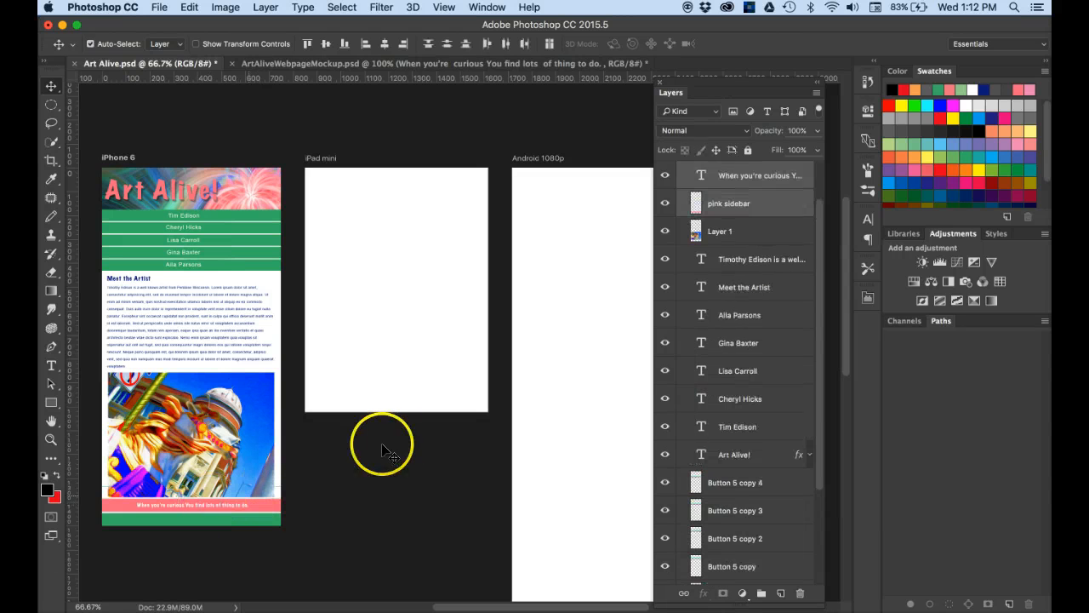
pyautogui.scroll(5, 502, 400)
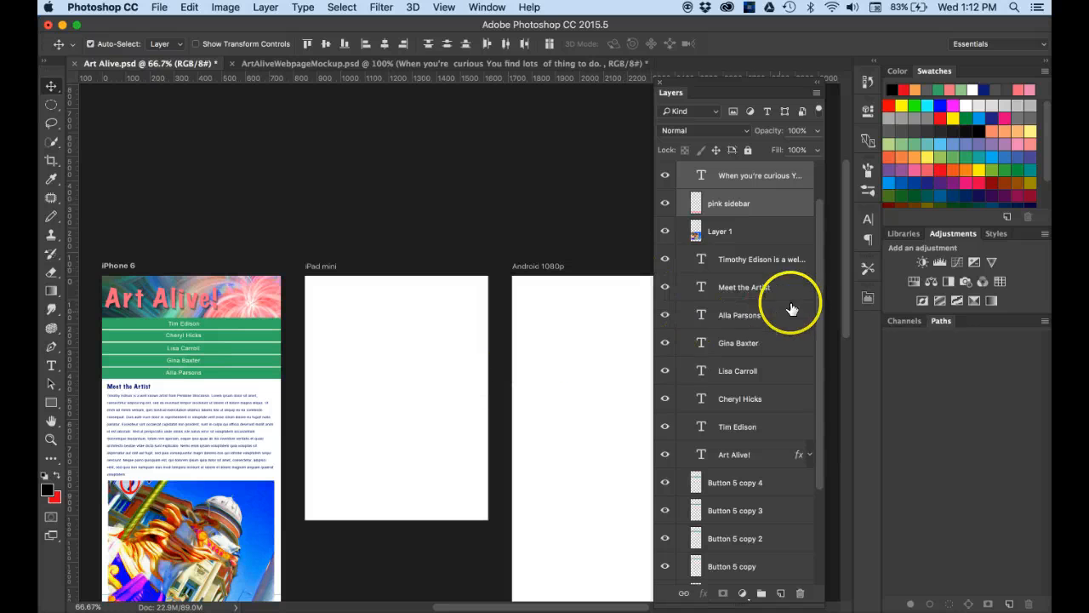
pyautogui.moveTo(817, 310); pyautogui.dragTo(818, 270)
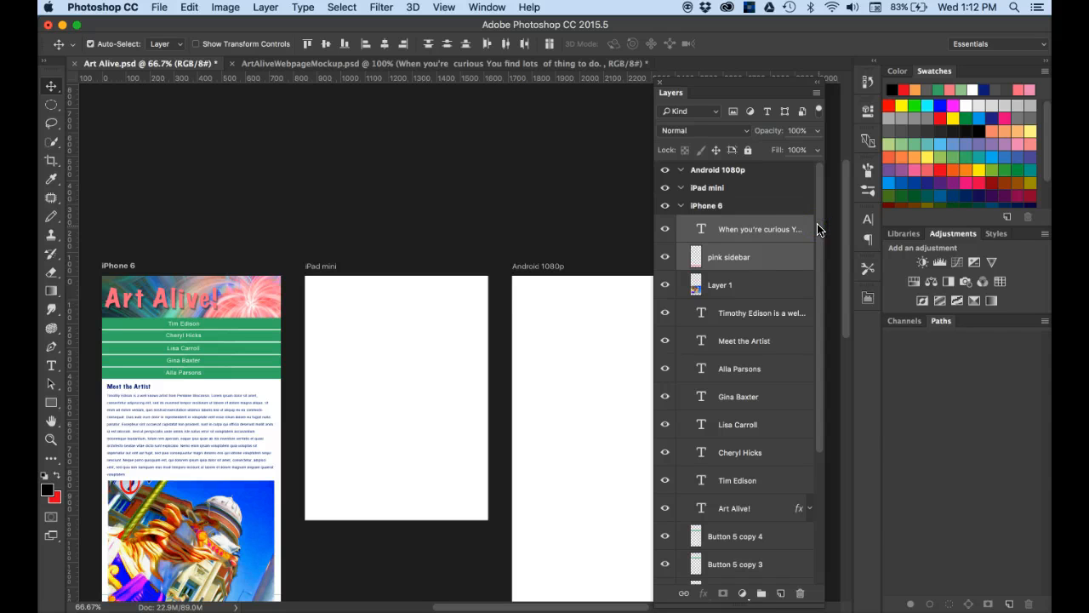
pyautogui.click(741, 228)
pyautogui.moveTo(741, 228); pyautogui.dragTo(741, 187)
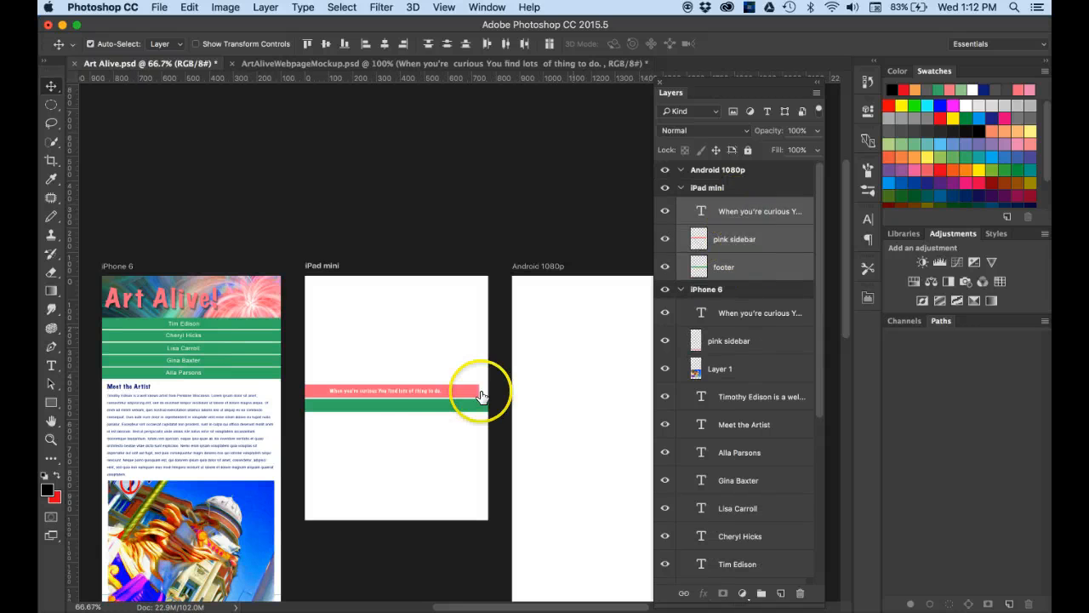
# - Place the copied footer and pink band full-width along the iPad mini artboard's lower edge, with the quote line centred in the band
pyautogui.moveTo(420, 405); pyautogui.dragTo(426, 520)
pyautogui.click(419, 508)
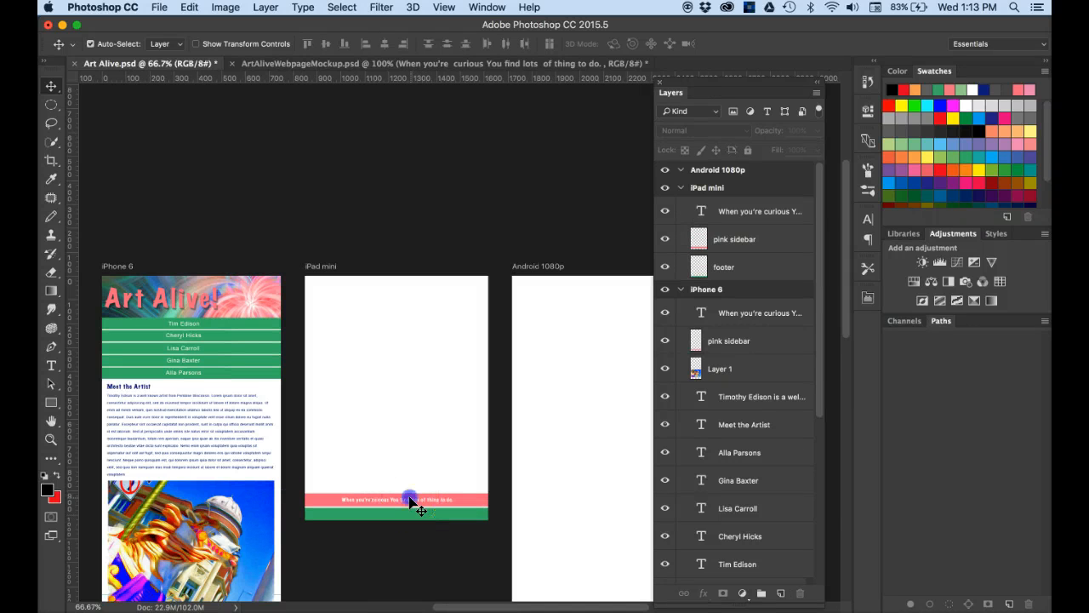
pyautogui.click(409, 502)
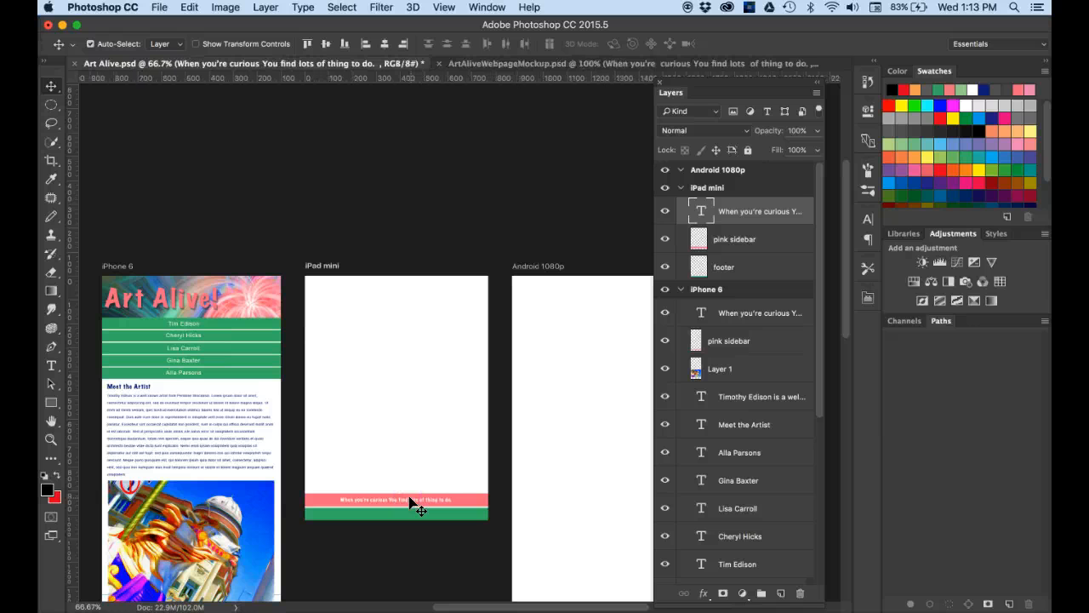
pyautogui.click(400, 532)
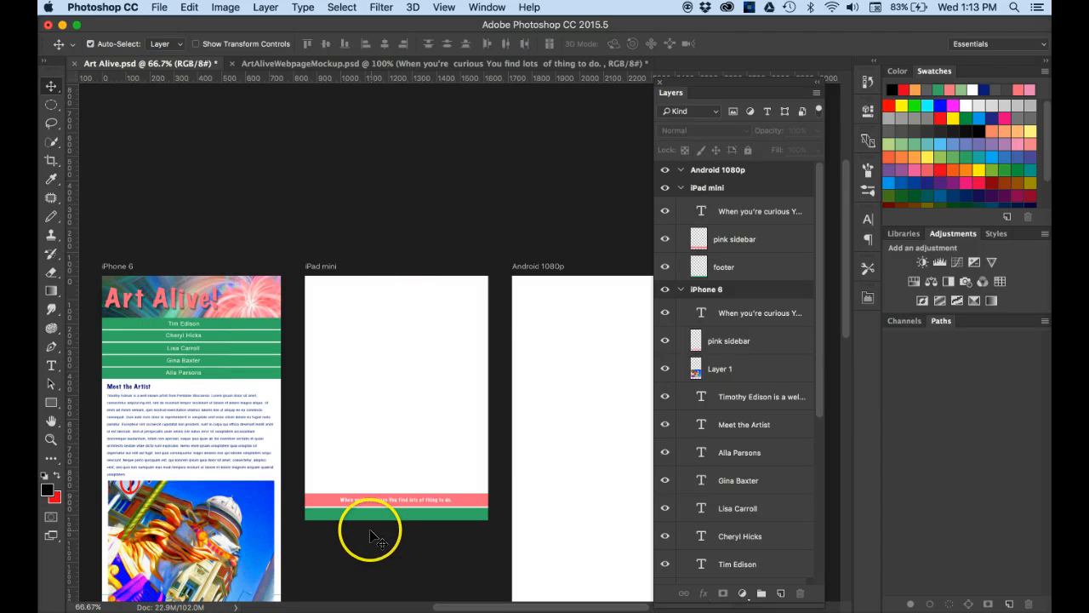
# - Copy the iPhone 6 carousel image, Layer 1, into the iPad mini artboard and position it just above the pink band
pyautogui.scroll(-5, 365, 529)
pyautogui.click(213, 377)
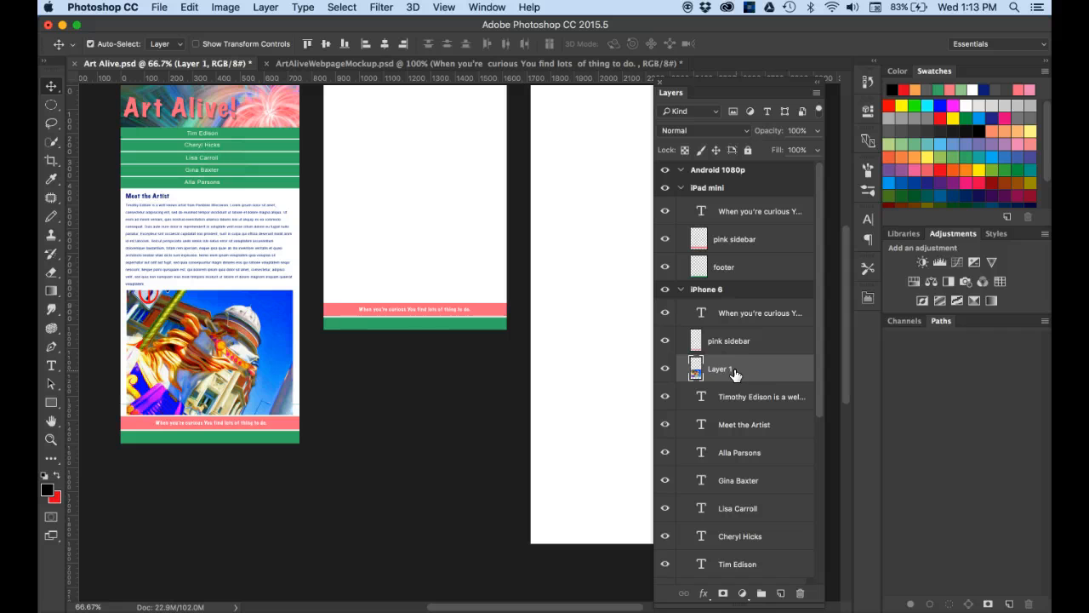
pyautogui.moveTo(736, 375); pyautogui.dragTo(744, 236)
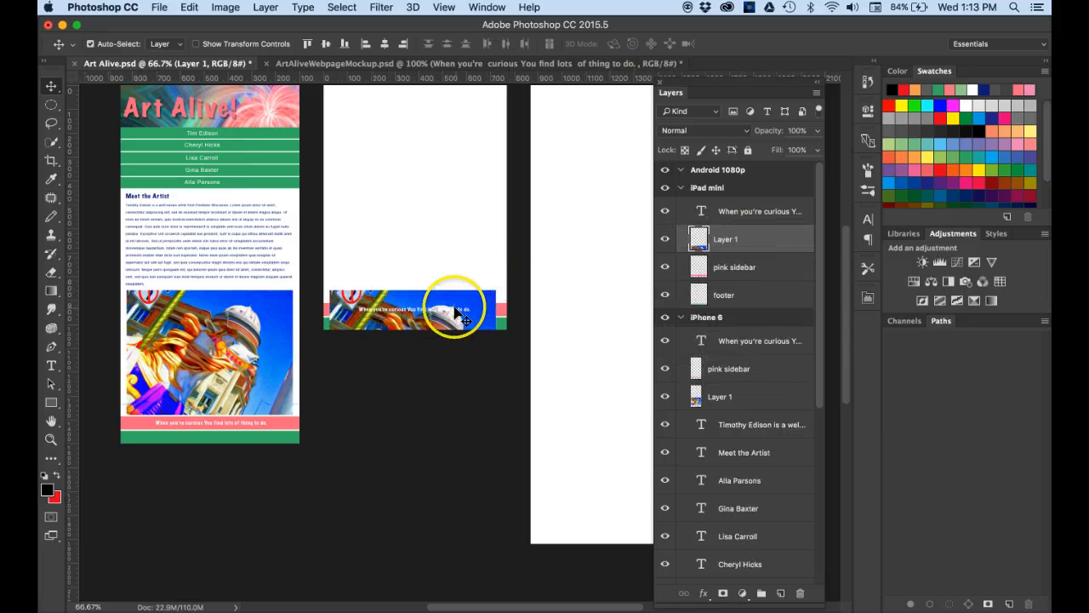
pyautogui.moveTo(463, 300); pyautogui.dragTo(462, 181)
pyautogui.scroll(5, 435, 451)
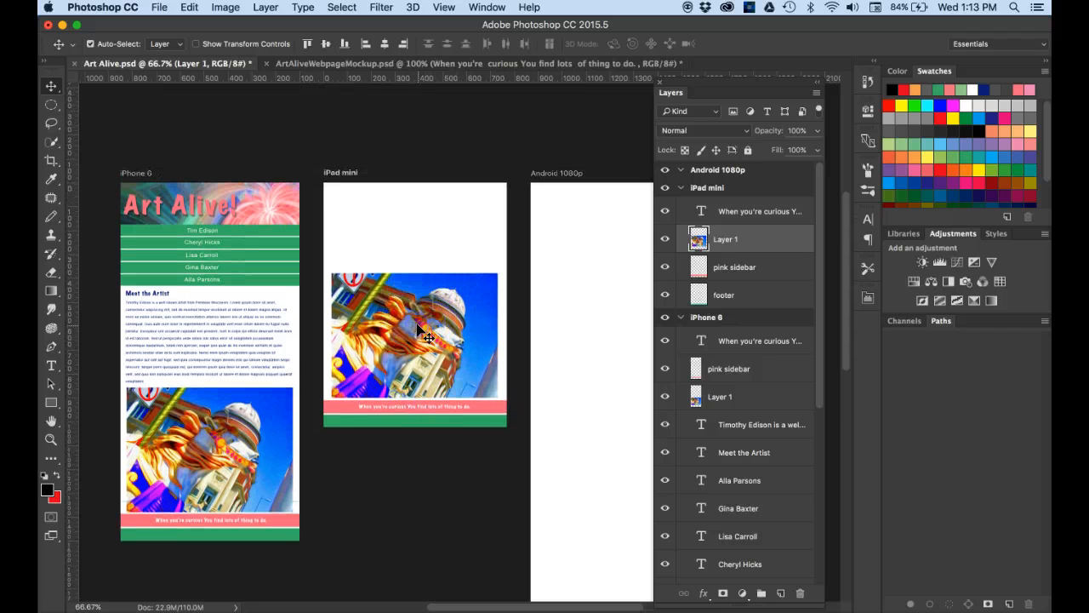
# - Scale the iPad mini image proportionally to about 58.6% and centre it directly above the pink band
pyautogui.hotkey('ctrl', 't')
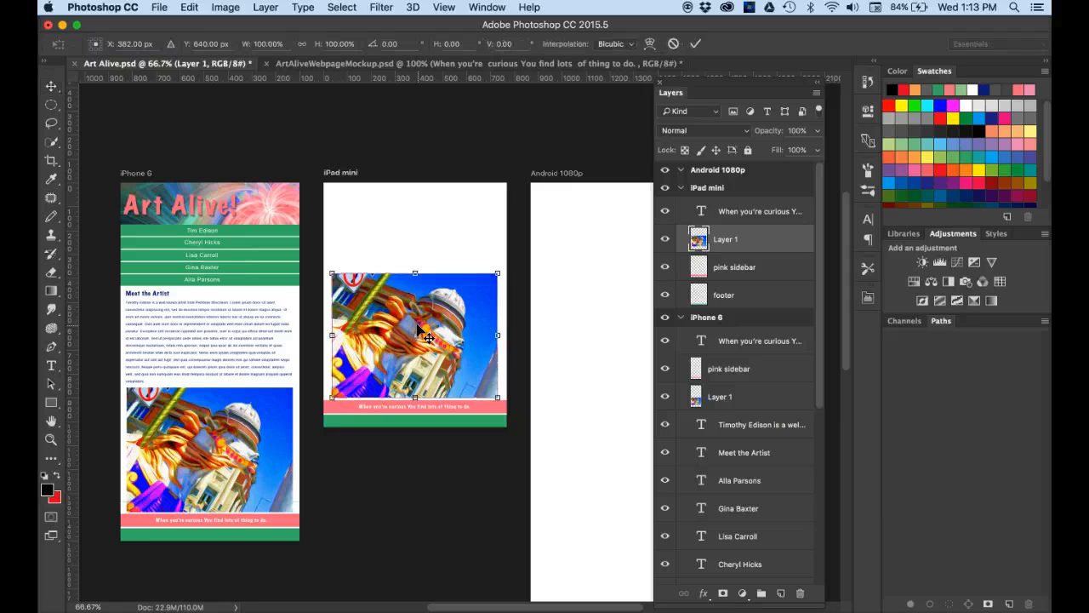
pyautogui.moveTo(332, 274); pyautogui.dragTo(400, 366)
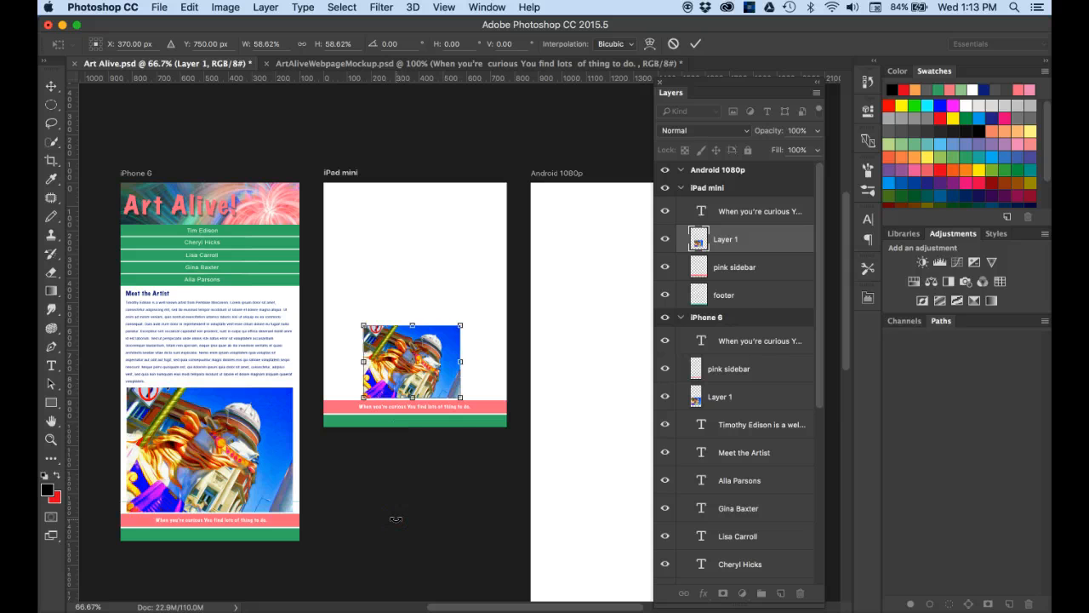
pyautogui.press('Return')
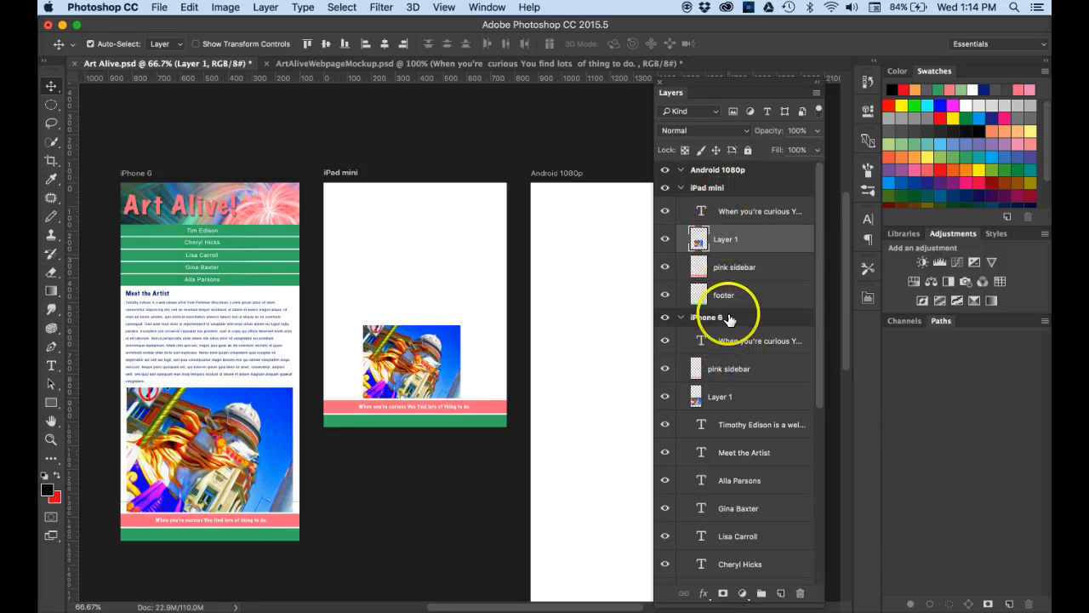
pyautogui.moveTo(737, 267); pyautogui.dragTo(737, 241)
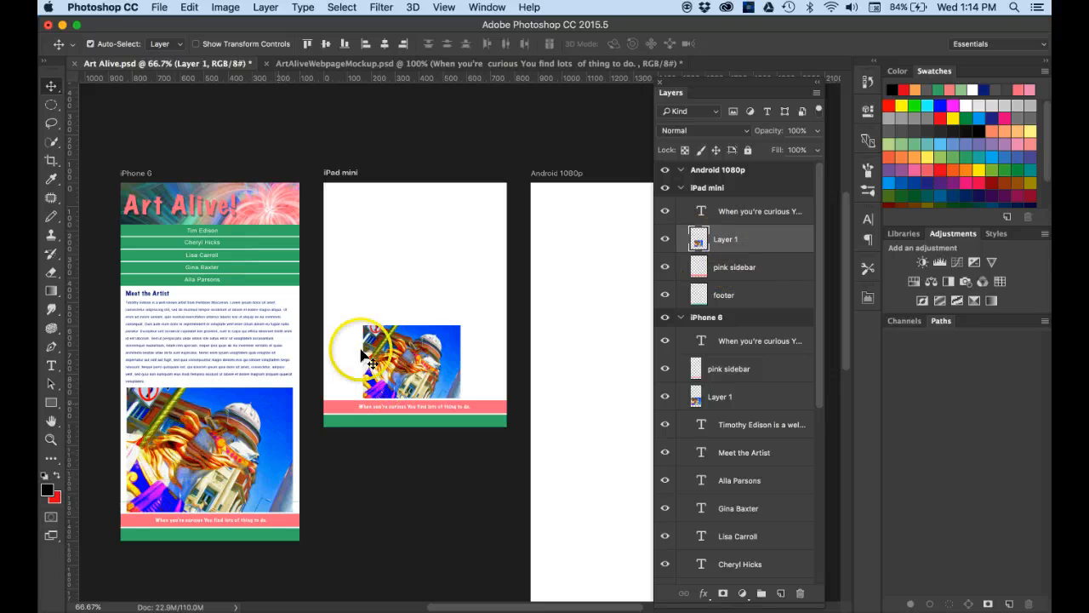
pyautogui.moveTo(404, 345); pyautogui.dragTo(189, 489)
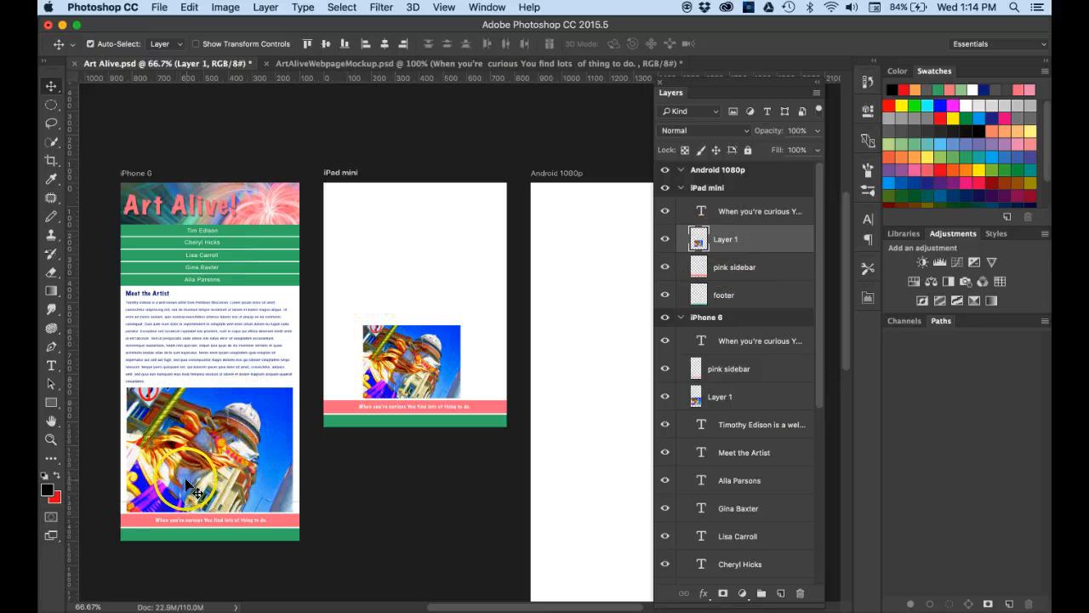
pyautogui.click(136, 577)
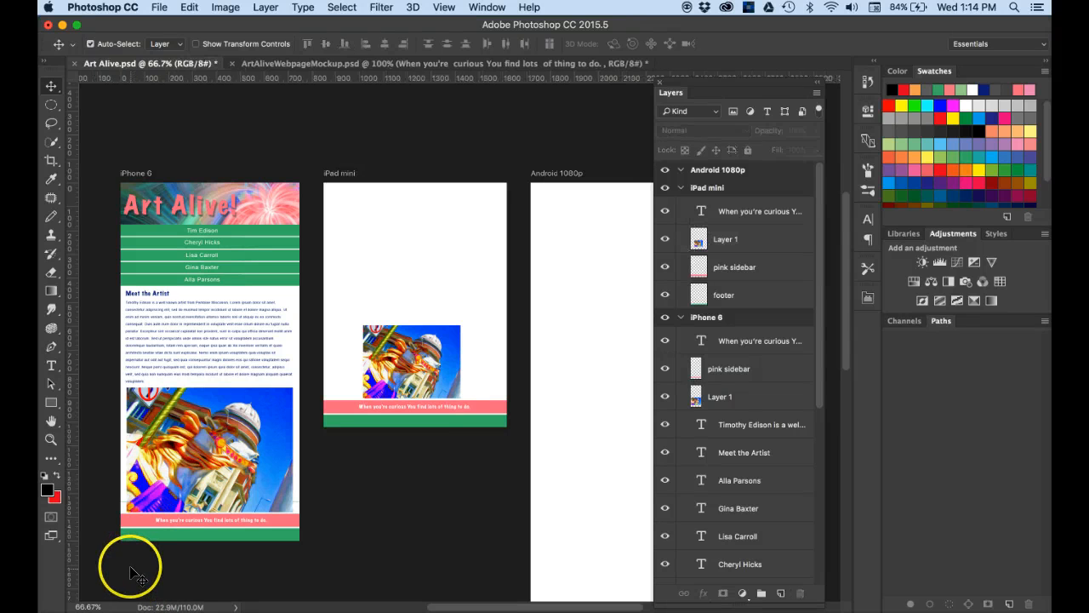